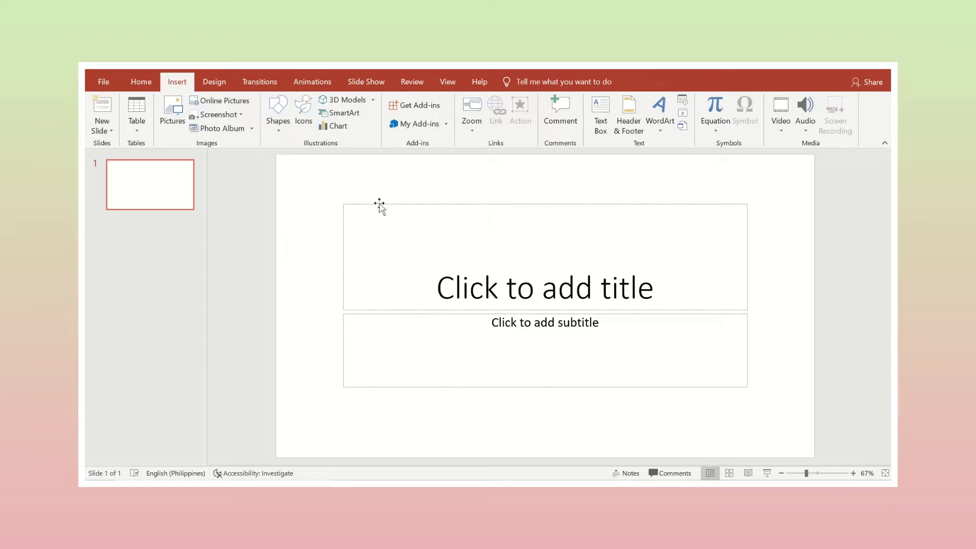
Step: Delete the title and subtitle placeholders from the blank slide
click(364, 208)
key(Delete)
click(414, 313)
key(Delete)
Step: Draw a Round Top Corners rectangle tab with more rounded top corners
click(280, 111)
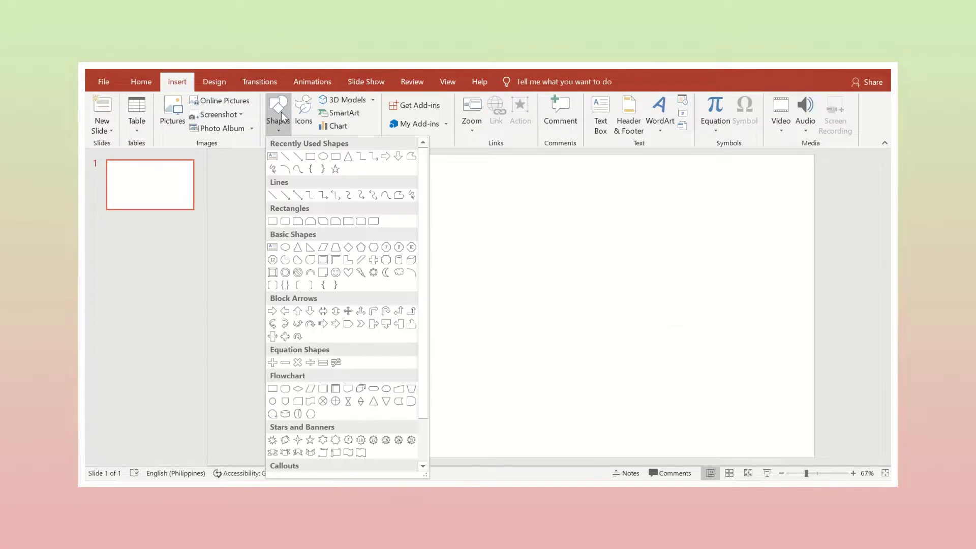
click(348, 220)
drag(364, 248, 545, 327)
mouse_move(538, 249)
mouse_down()
mouse_move(496, 246)
mouse_move(382, 389)
mouse_move(413, 245)
mouse_up()
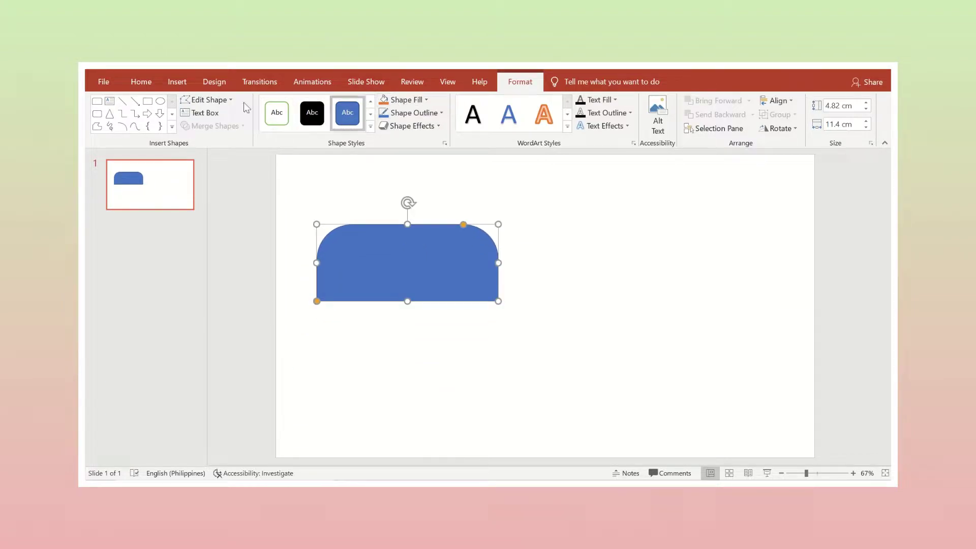
Step: Draw a plain rectangle across the slide's lower half
click(177, 82)
click(278, 117)
click(277, 203)
drag(276, 300, 812, 460)
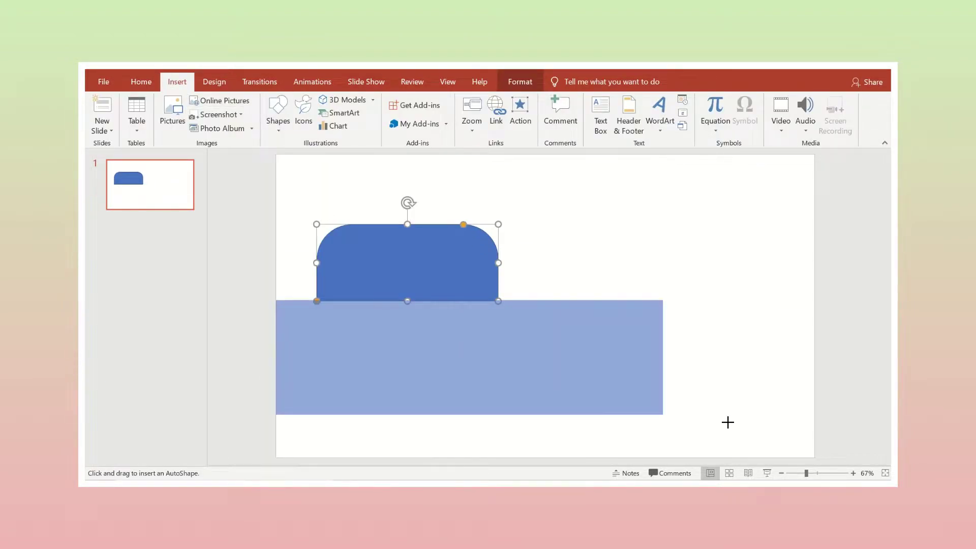
Step: Widen the rounded tab to the right to 14.92 cm above the rectangle
click(488, 265)
drag(499, 262, 554, 262)
shift+click(466, 329)
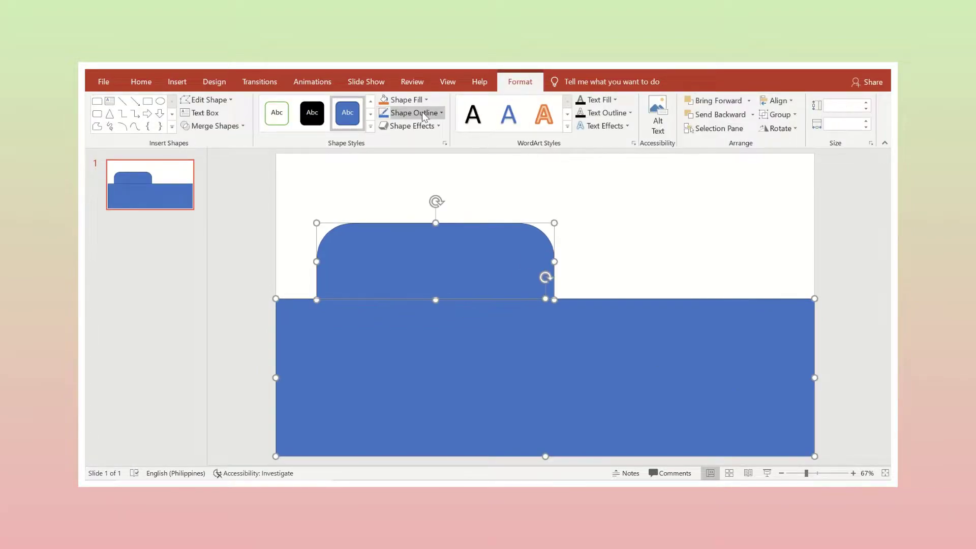
click(423, 226)
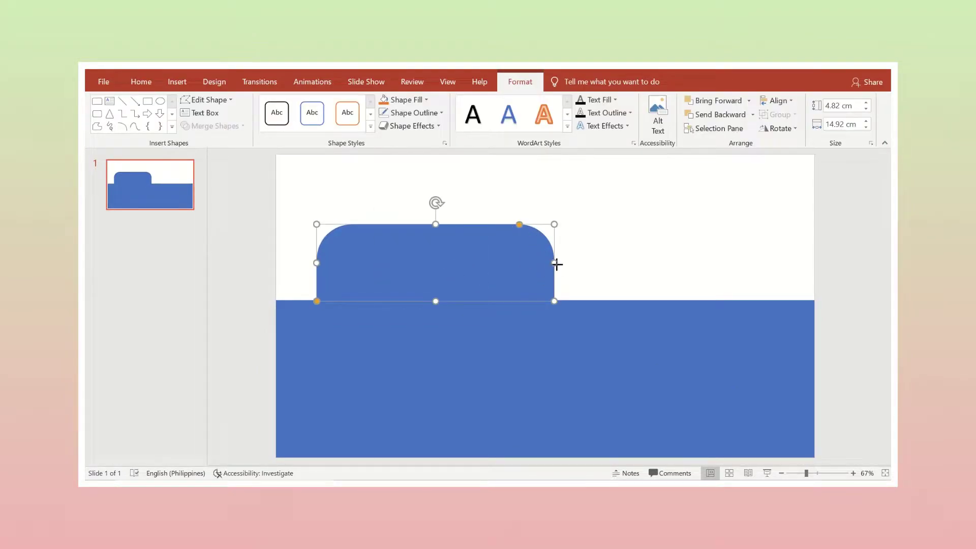
drag(554, 263, 586, 263)
click(177, 82)
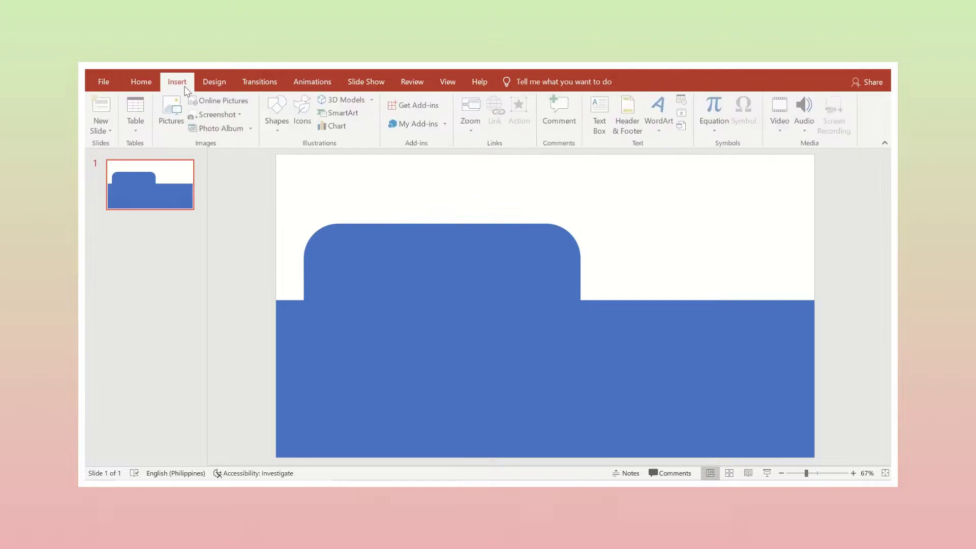
click(278, 117)
Step: Draw a stray straight line above the tab and delete it
click(304, 201)
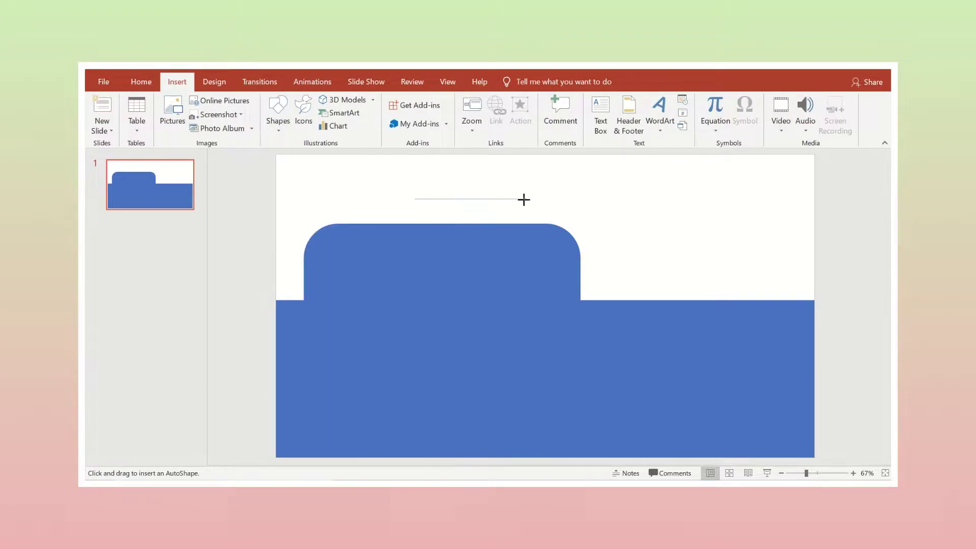
drag(524, 199, 521, 199)
key(Delete)
Step: Add a chevron at the top right, filled dark grey with no outline
click(177, 81)
click(278, 116)
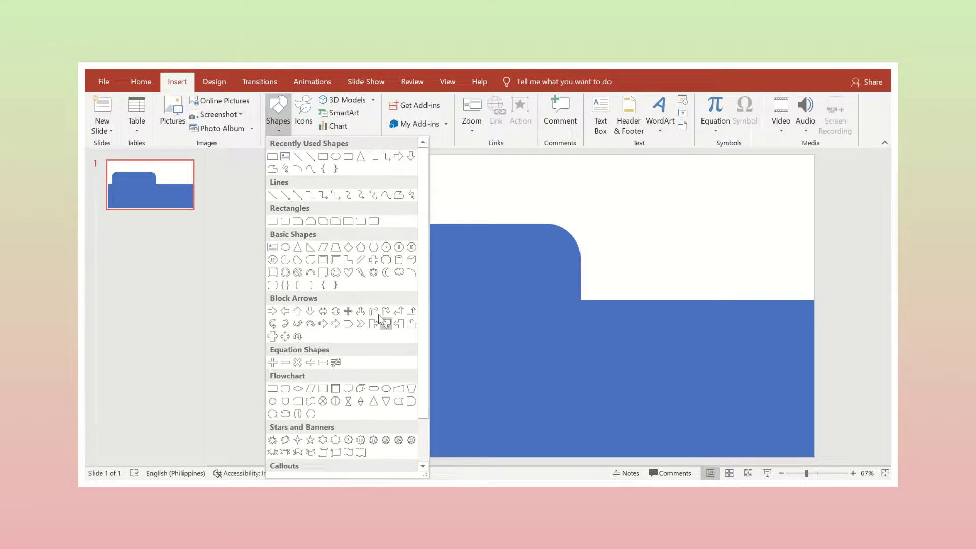
click(361, 324)
drag(621, 180, 681, 257)
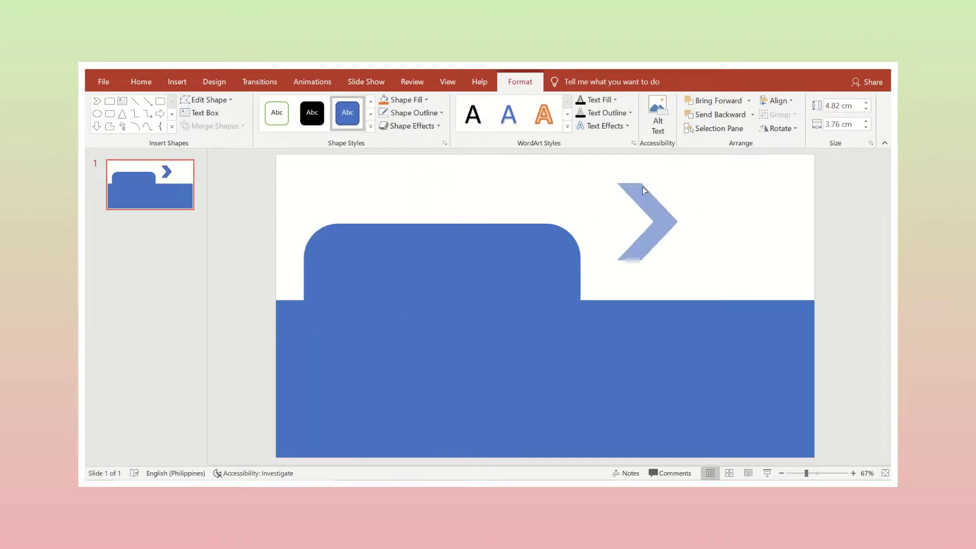
click(407, 99)
click(401, 150)
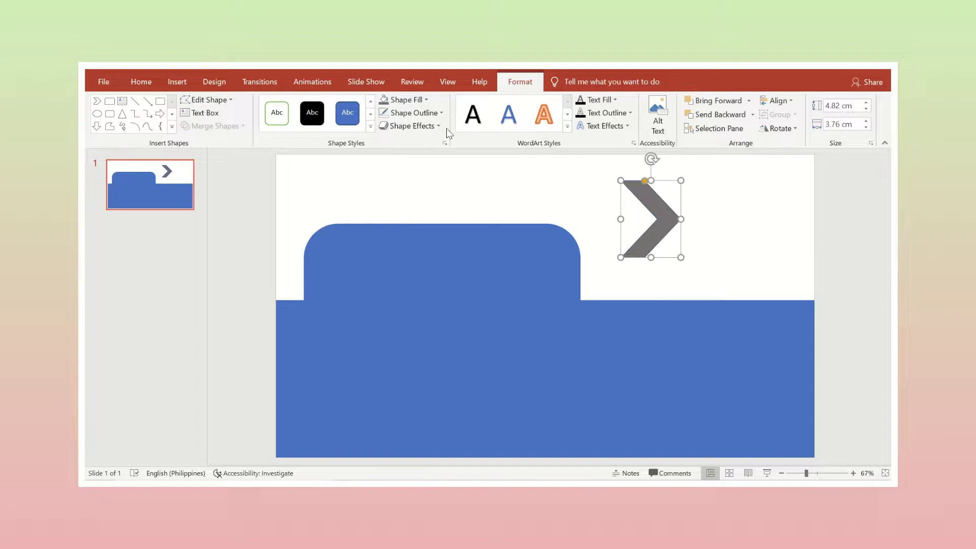
click(414, 112)
click(421, 220)
Step: Duplicate and flip the chevron, placing both side by side at the rectangle's lower left
mouse_move(661, 230)
mouse_down()
mouse_move(750, 230)
mouse_move(651, 220)
mouse_up()
drag(717, 219, 321, 370)
click(522, 367)
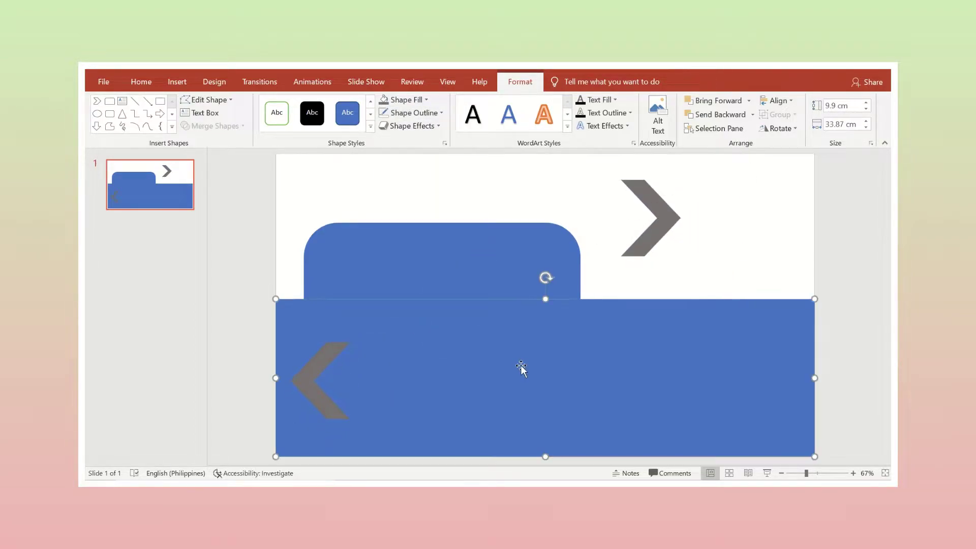
drag(654, 225, 413, 389)
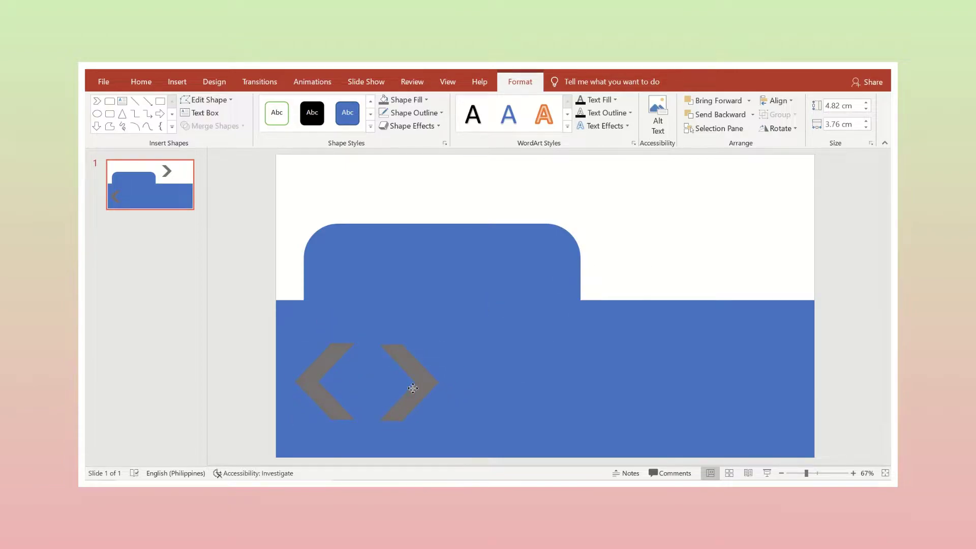
Step: Draw a U-turn arrow at the top right and adjust its proportions
click(322, 171)
click(177, 82)
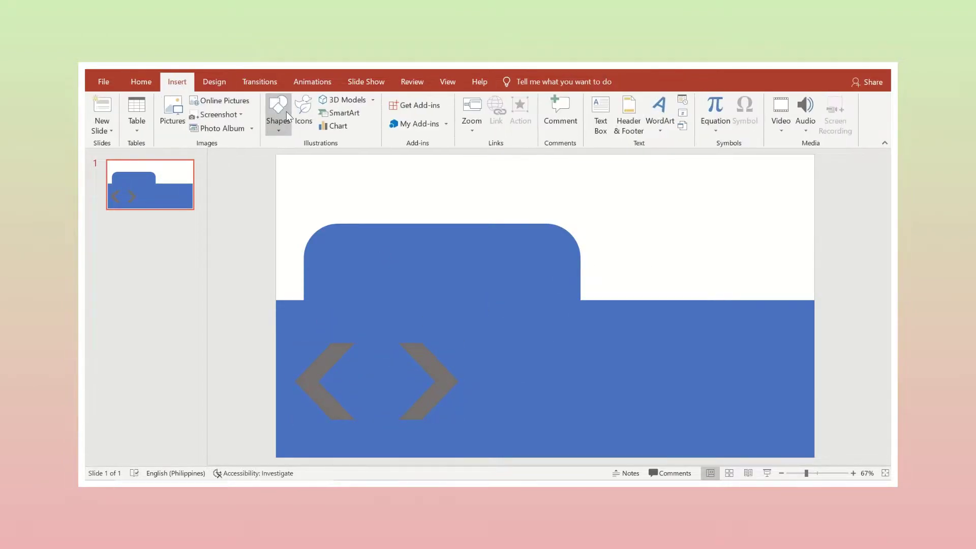
click(278, 112)
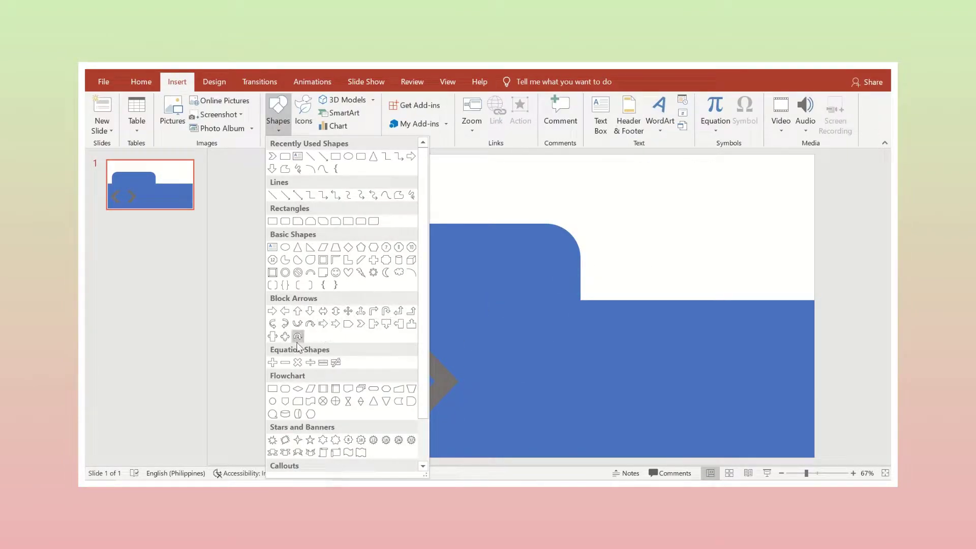
click(387, 311)
drag(668, 187, 753, 269)
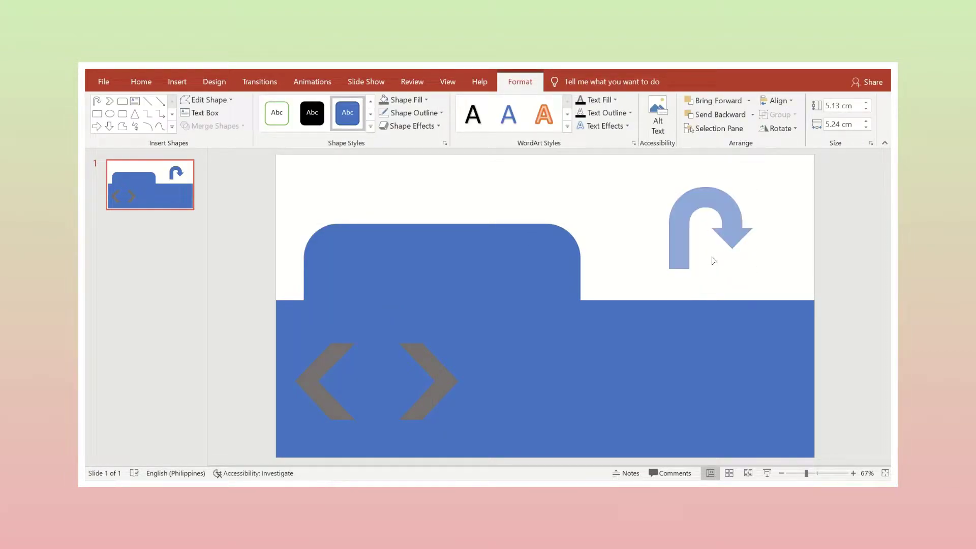
drag(752, 249, 755, 277)
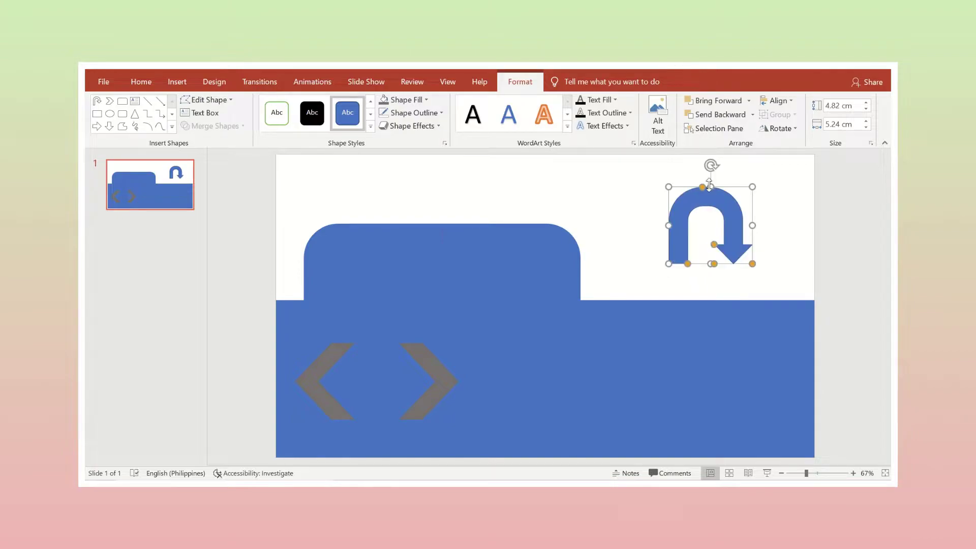
mouse_move(690, 197)
mouse_down()
mouse_move(717, 268)
mouse_move(690, 264)
mouse_up()
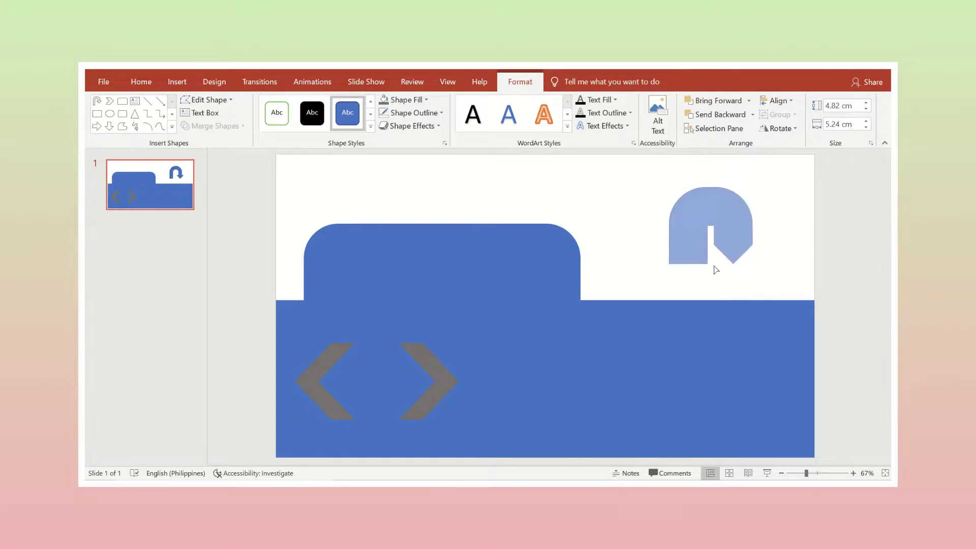
drag(753, 265, 777, 270)
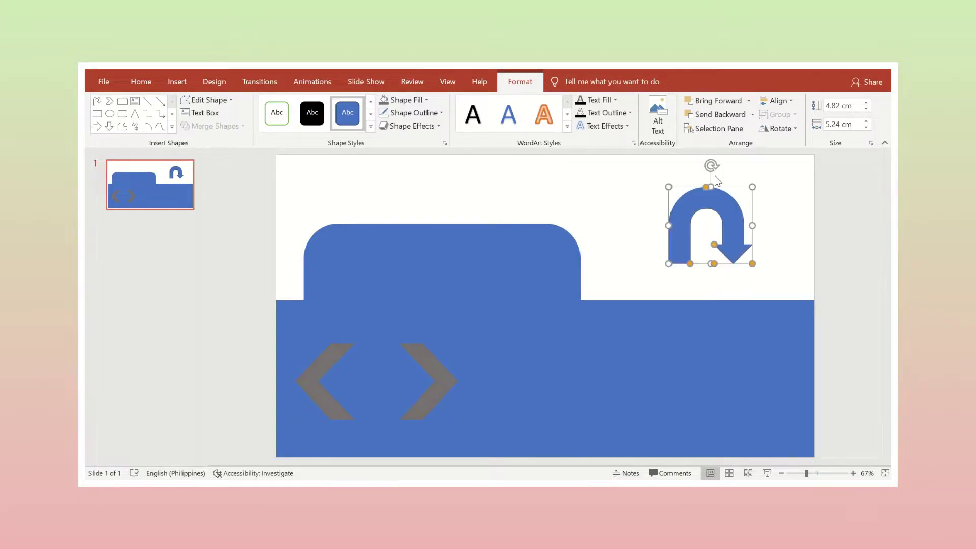
Step: Fill the U-turn arrow light grey with no outline and move it beside the chevrons
click(417, 104)
click(385, 146)
click(414, 113)
click(414, 219)
drag(732, 222, 551, 378)
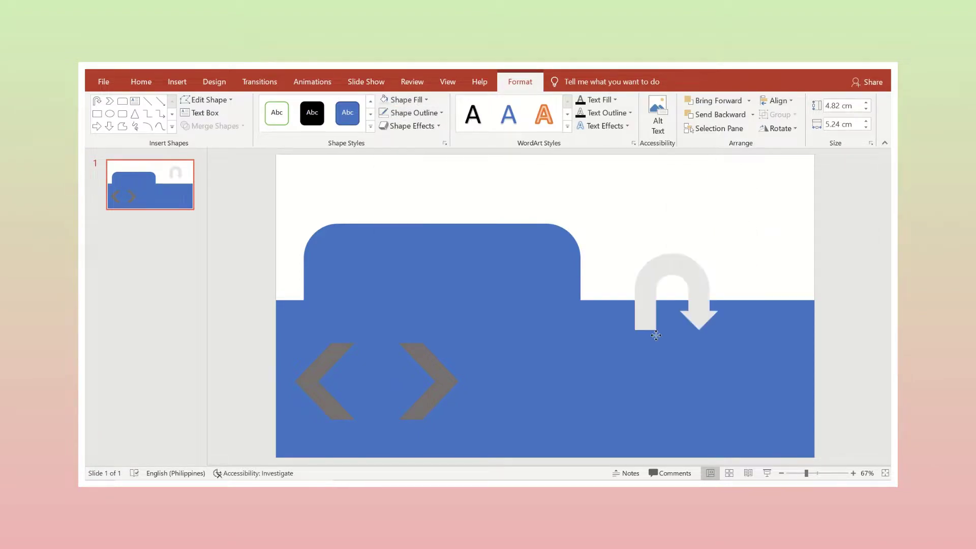
click(434, 386)
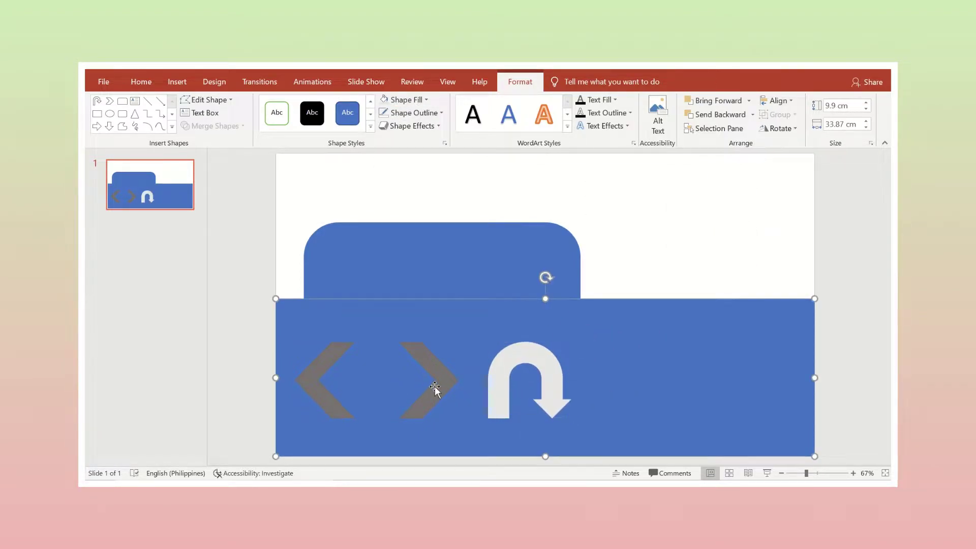
Step: Group all the folder shapes with Ctrl+A, Ctrl+G and shrink the group
click(441, 384)
shift+click(506, 389)
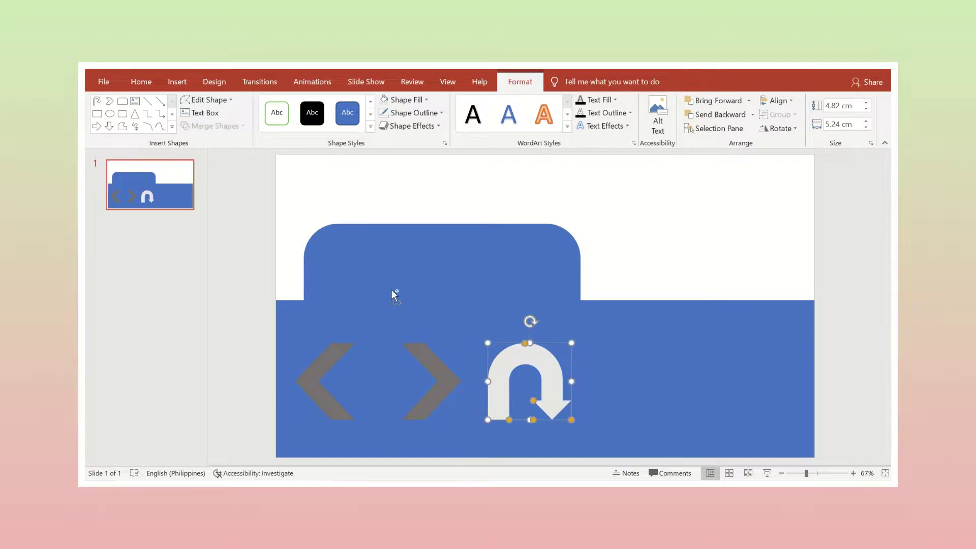
key(ctrl+a)
key(ctrl+g)
drag(277, 217, 461, 308)
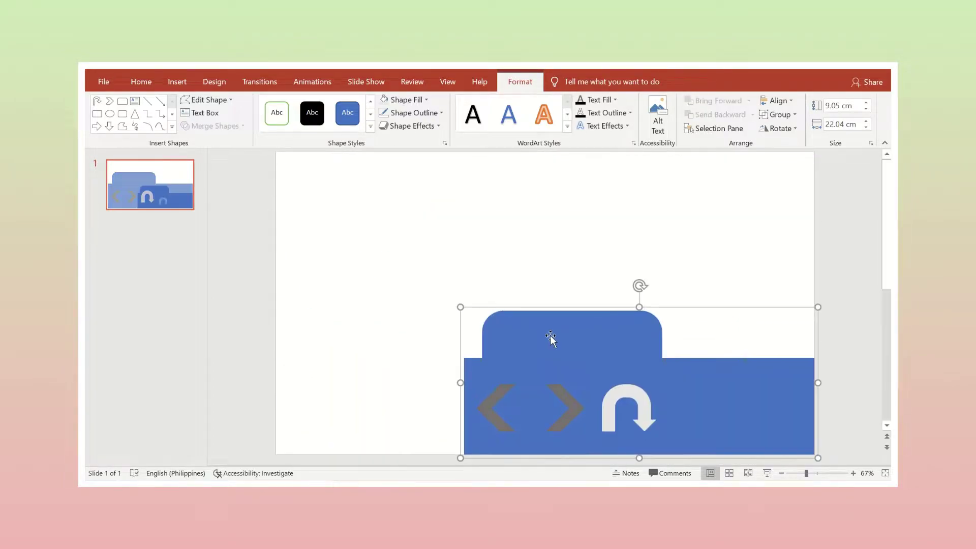
Step: Ungroup the folder and stretch the rectangle to the slide's right and bottom edges
mouse_move(551, 337)
mouse_down()
mouse_move(466, 286)
mouse_move(375, 266)
mouse_up()
right_click(395, 262)
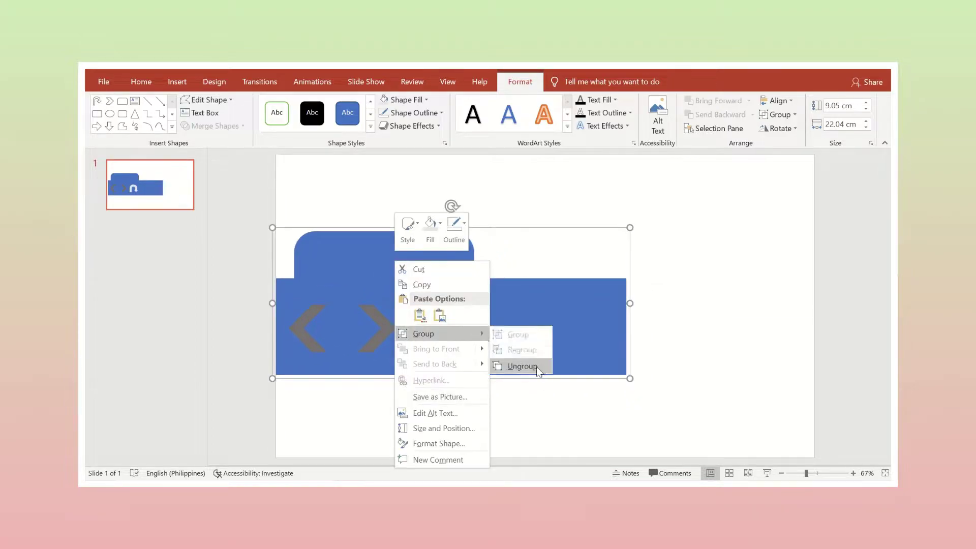
click(538, 366)
drag(632, 331, 817, 342)
drag(544, 379, 554, 466)
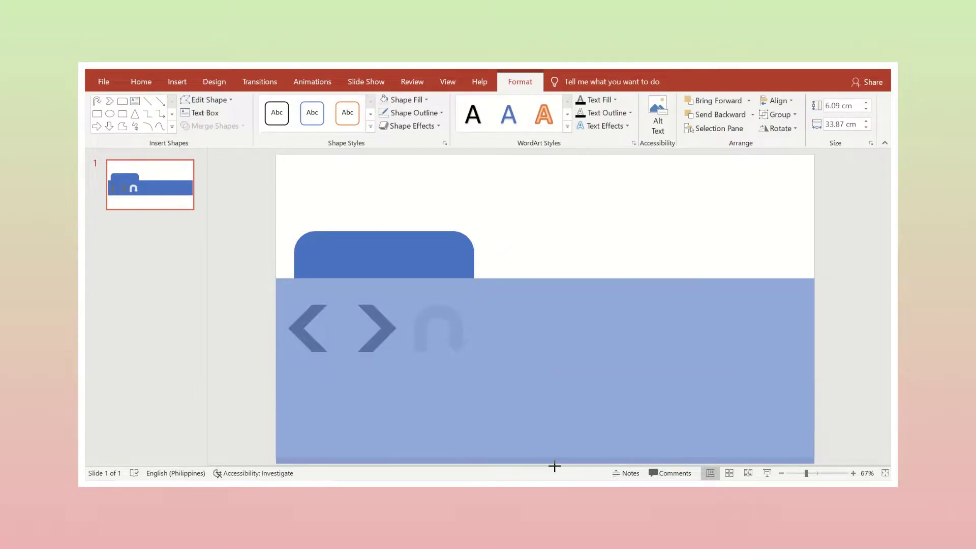
Step: Add a grey 4.95 × 21.03 cm copy beside the U-turn arrow, and widen the tab left
key(ctrl+c)
key(ctrl+v)
drag(279, 370, 474, 371)
click(426, 100)
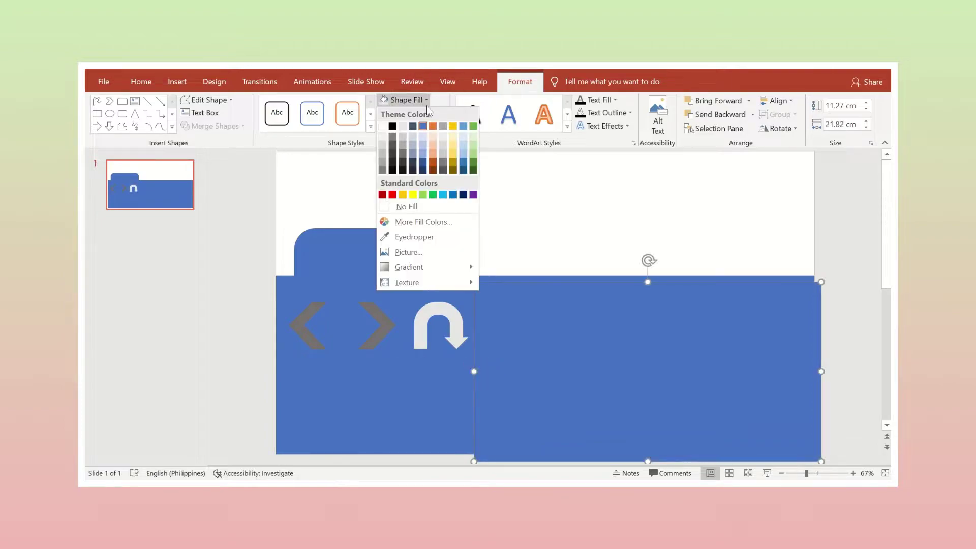
click(402, 146)
mouse_move(647, 462)
mouse_down()
mouse_move(650, 359)
mouse_move(809, 324)
mouse_up()
drag(297, 253, 276, 253)
Step: Turn the grey bar into a rounded rectangle pill extending past the right edge
click(642, 305)
click(206, 100)
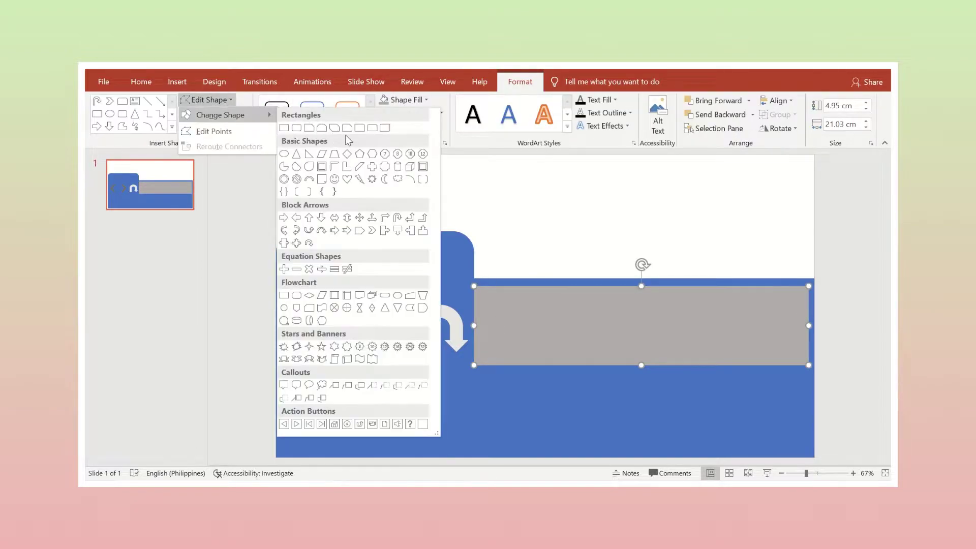
click(309, 128)
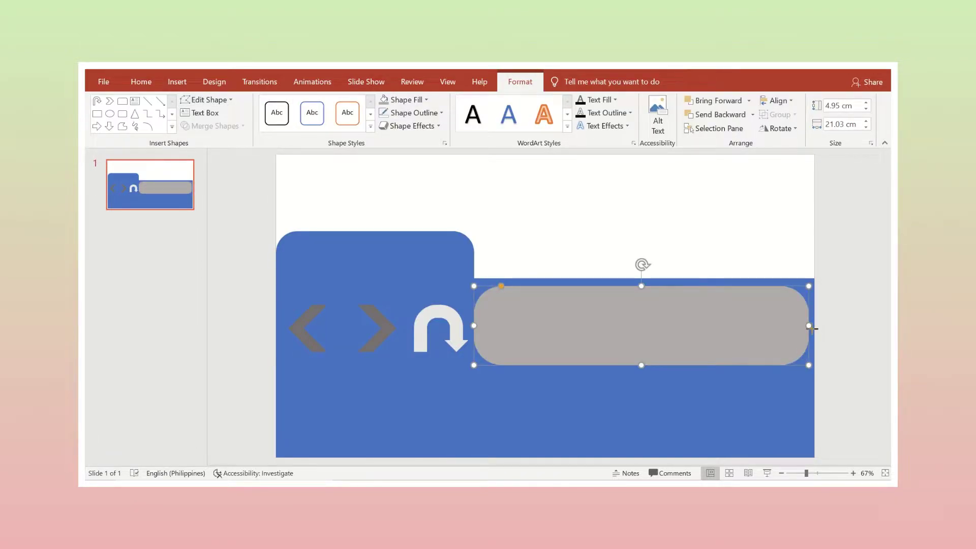
drag(812, 328, 850, 328)
Step: Recolour the blue rectangle and tab grey
click(786, 251)
click(356, 244)
shift+click(508, 407)
click(520, 82)
click(407, 99)
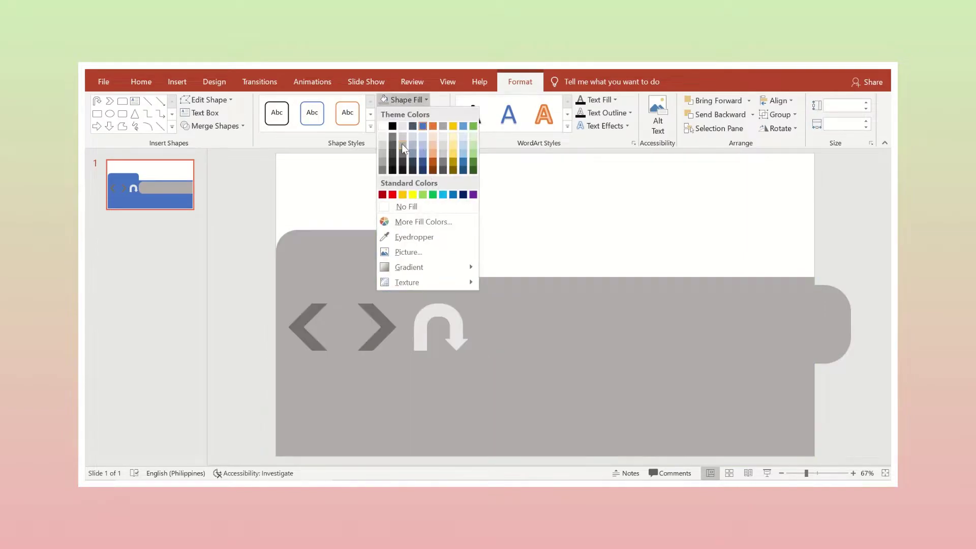
click(401, 147)
Step: Fill the pill with a lighter grey
click(560, 325)
click(407, 99)
click(403, 137)
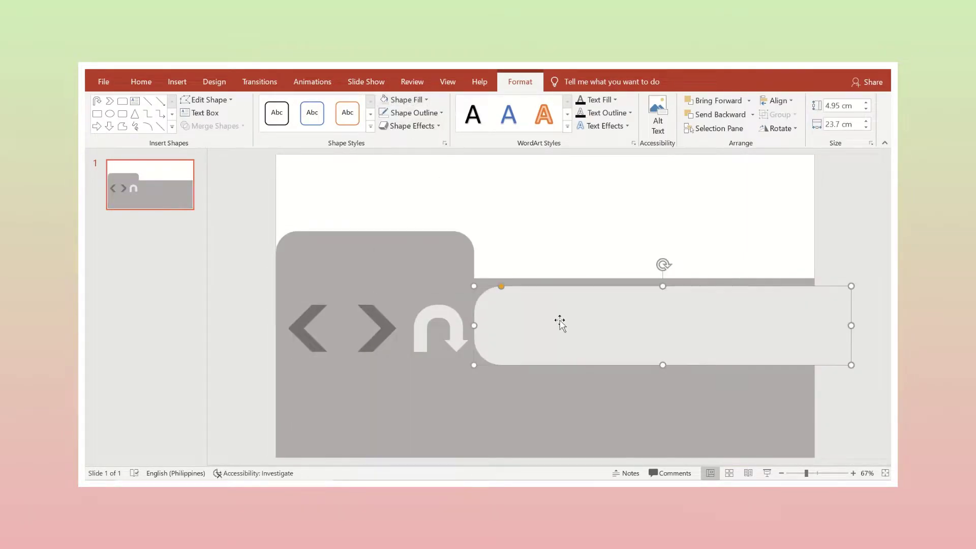
click(582, 262)
Step: Fill both chevrons light grey
click(308, 328)
shift+click(377, 328)
click(407, 99)
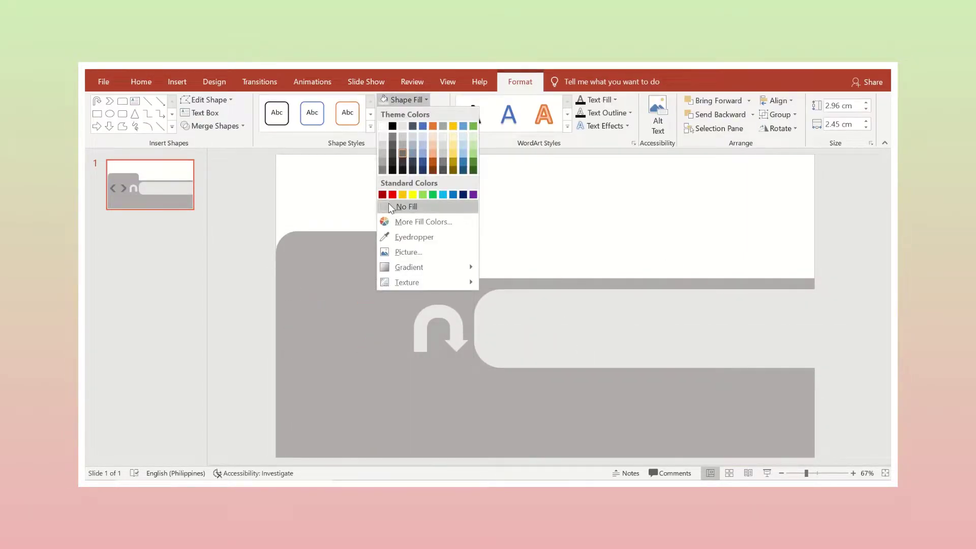
click(404, 125)
click(416, 338)
click(599, 254)
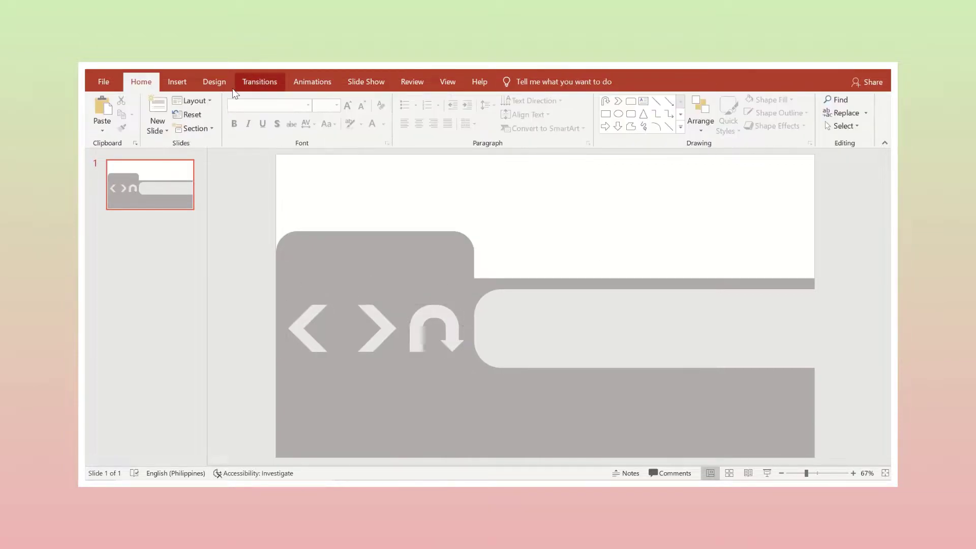
click(177, 82)
click(278, 112)
Step: Add a light grey rectangle shaft to the chevrons to form arrows
click(348, 156)
mouse_move(474, 179)
mouse_down()
mouse_move(545, 202)
mouse_move(323, 325)
mouse_up()
click(407, 100)
click(404, 125)
click(416, 113)
click(401, 203)
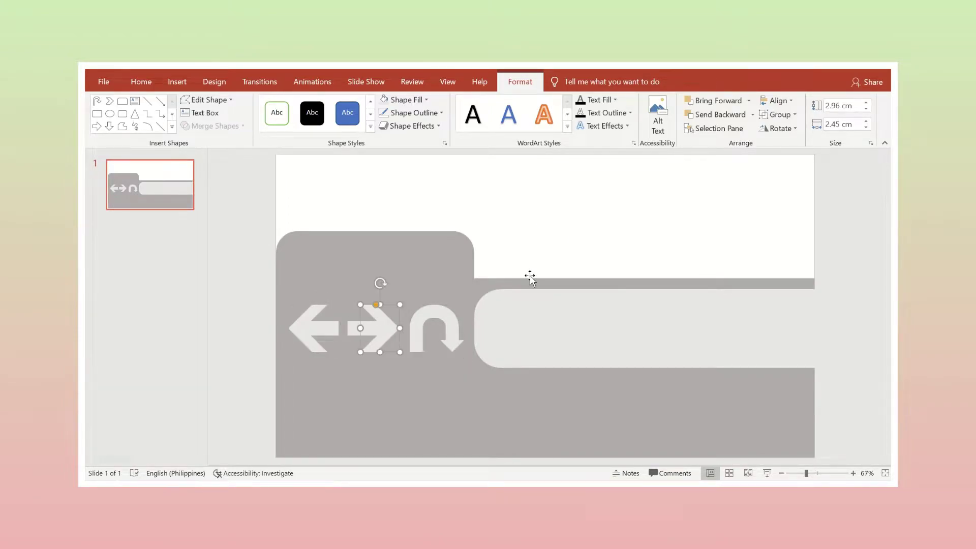
Step: Nudge the back and forward arrows so they sit evenly beside the reload arrow
click(577, 236)
drag(236, 294, 342, 368)
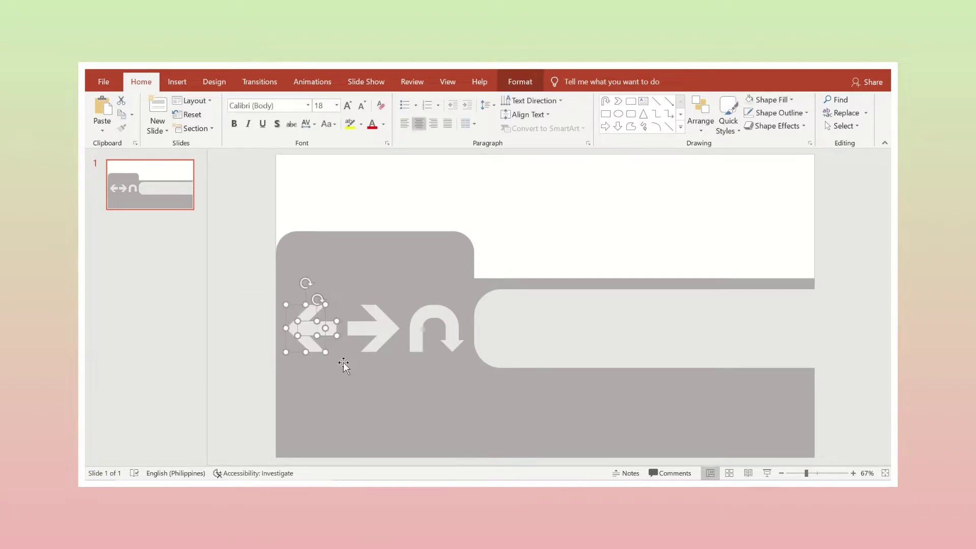
key(Left)
key(Left)
click(383, 293)
drag(347, 193, 400, 392)
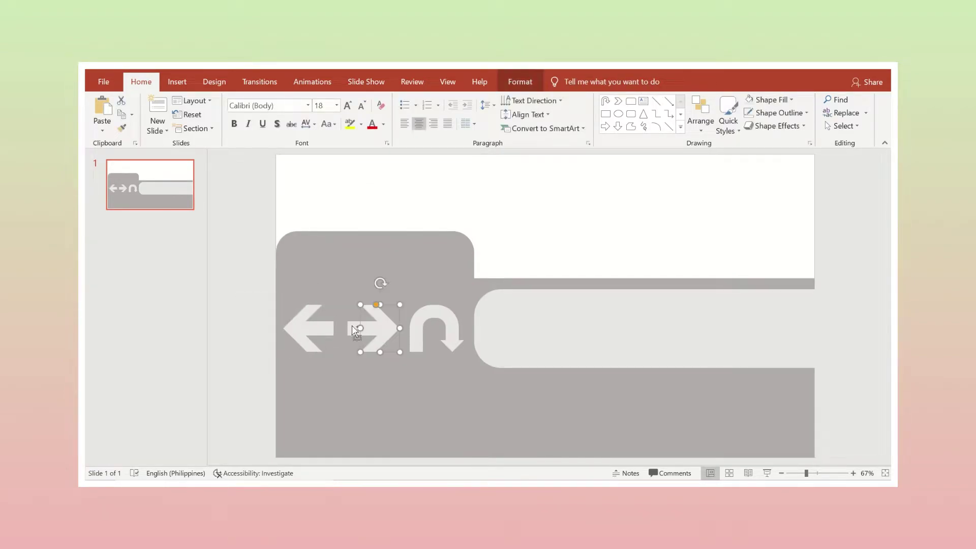
click(450, 340)
click(543, 227)
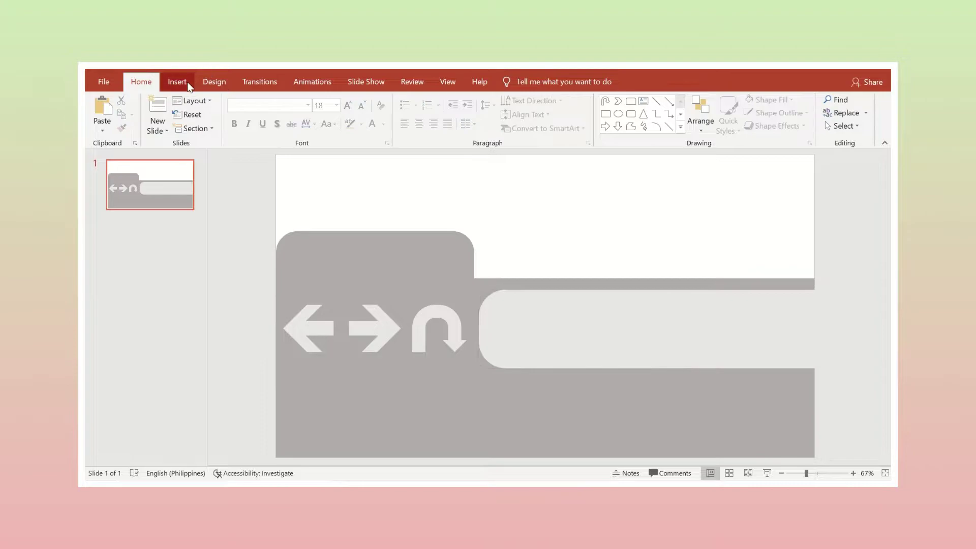
Step: Add a google.com text box in Mermaid 96 pt and position it inside the pill
click(177, 81)
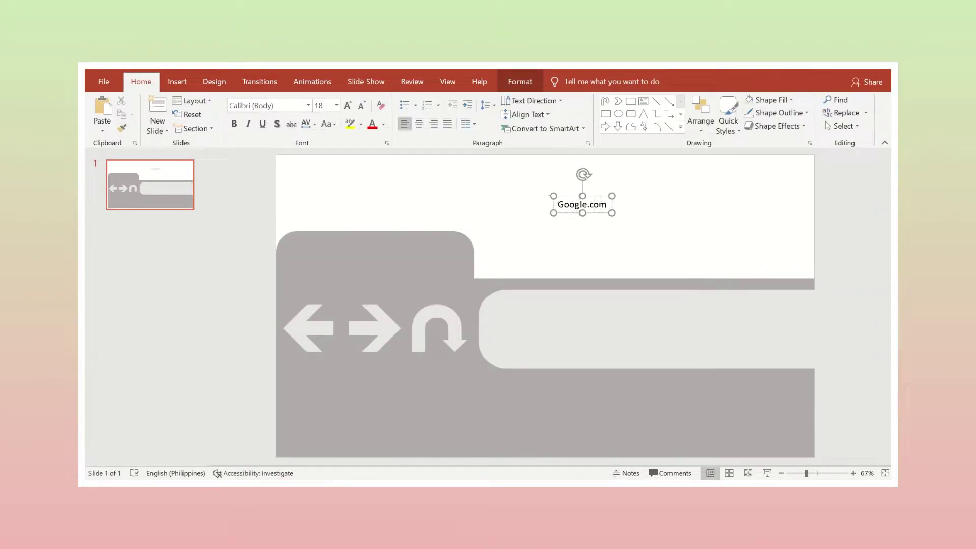
text(le.com)
key(ctrl+a)
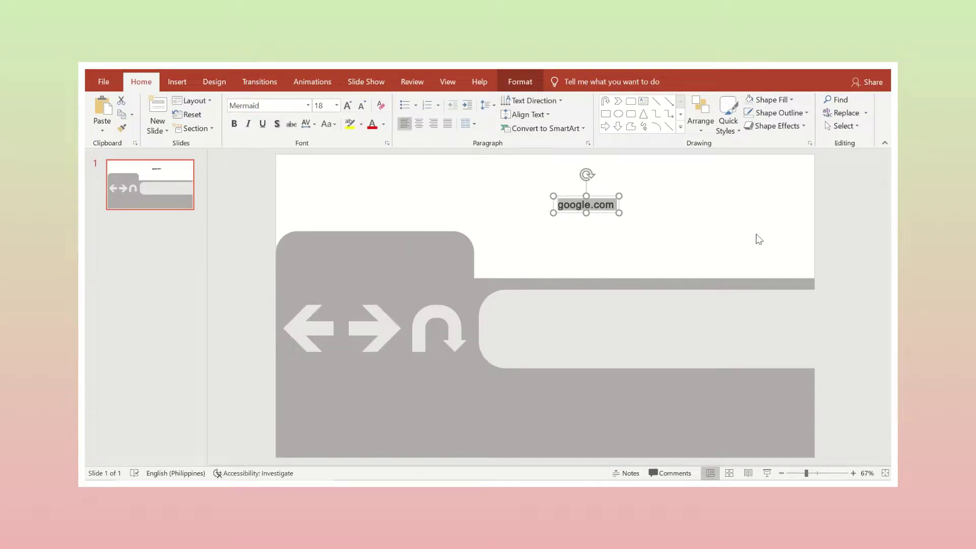
click(349, 108)
click(349, 108)
click(348, 109)
click(349, 108)
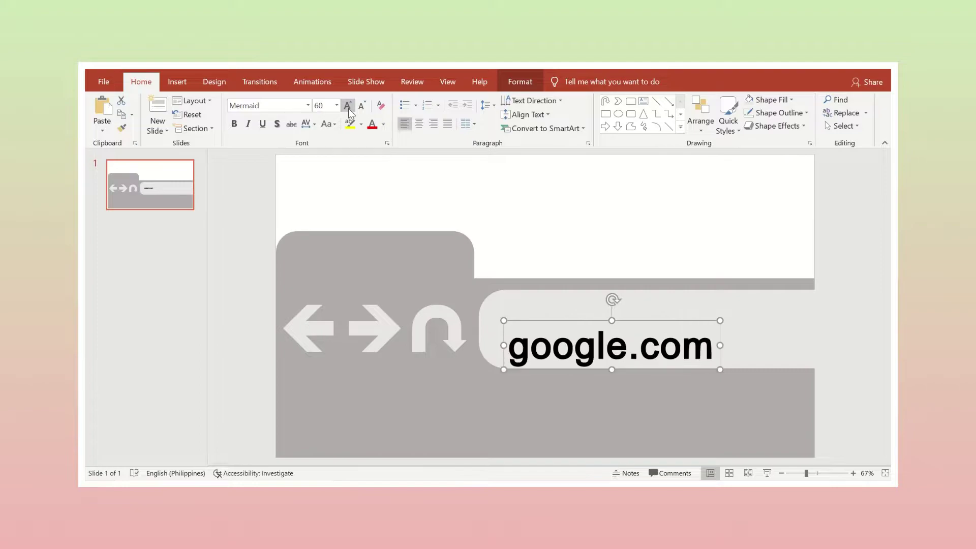
click(349, 108)
click(348, 108)
drag(727, 322, 721, 291)
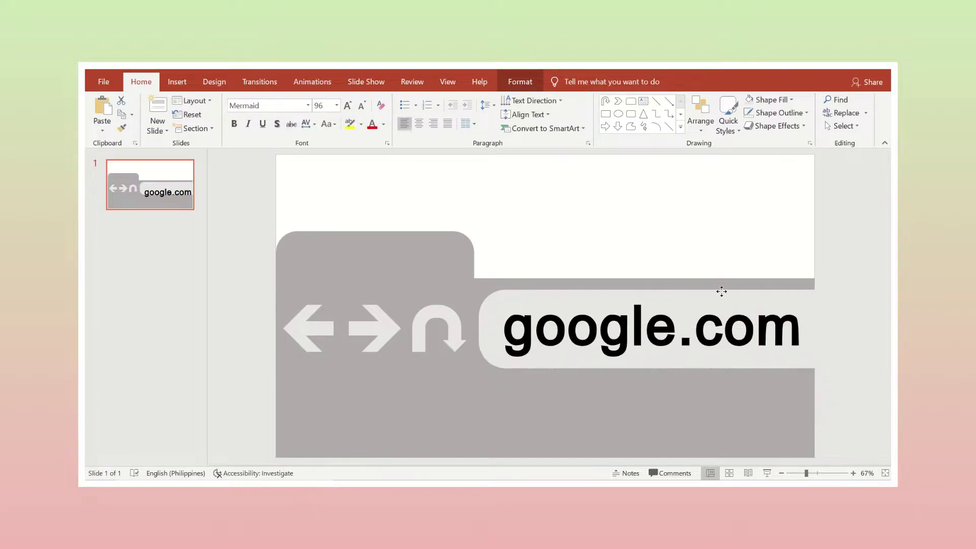
Step: Colour the letters g, o, o, g blue, red, yellow and blue
click(383, 124)
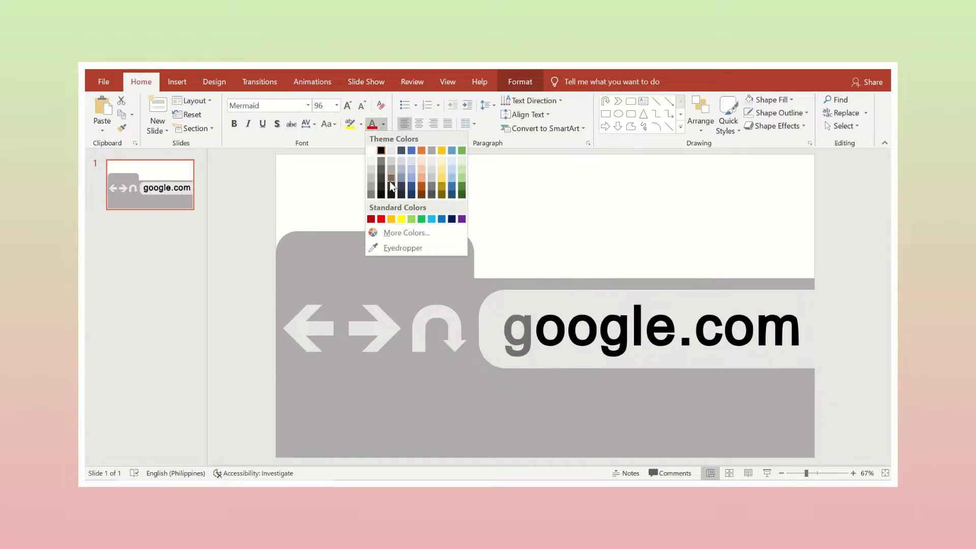
click(431, 220)
drag(534, 326, 567, 325)
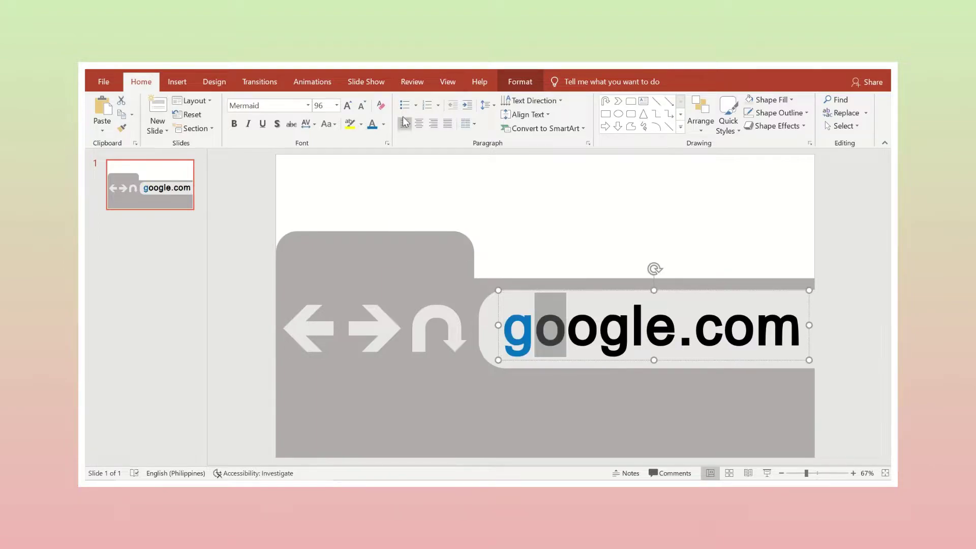
click(383, 125)
click(380, 219)
key(shift+Right)
click(383, 124)
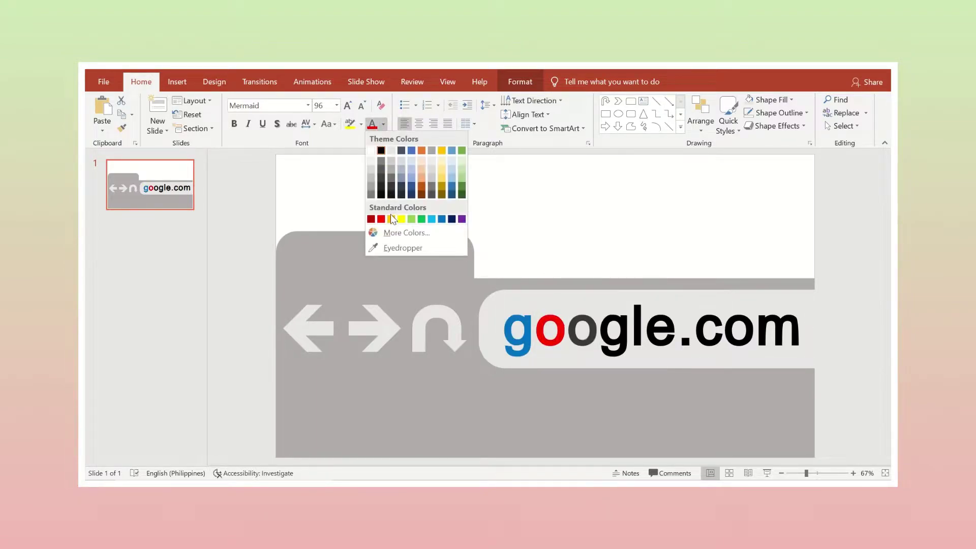
click(401, 220)
key(Right)
key(shift+Right)
click(384, 124)
click(432, 219)
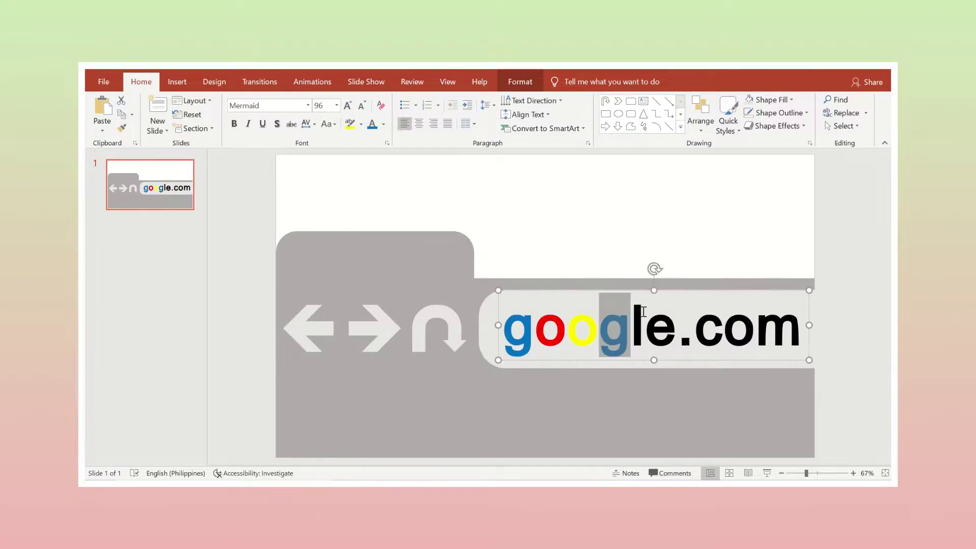
Step: Colour the l green and the e red, then select .com to recolour it
key(Right)
key(shift+Right)
click(383, 124)
click(421, 219)
key(Right)
key(shift+Right)
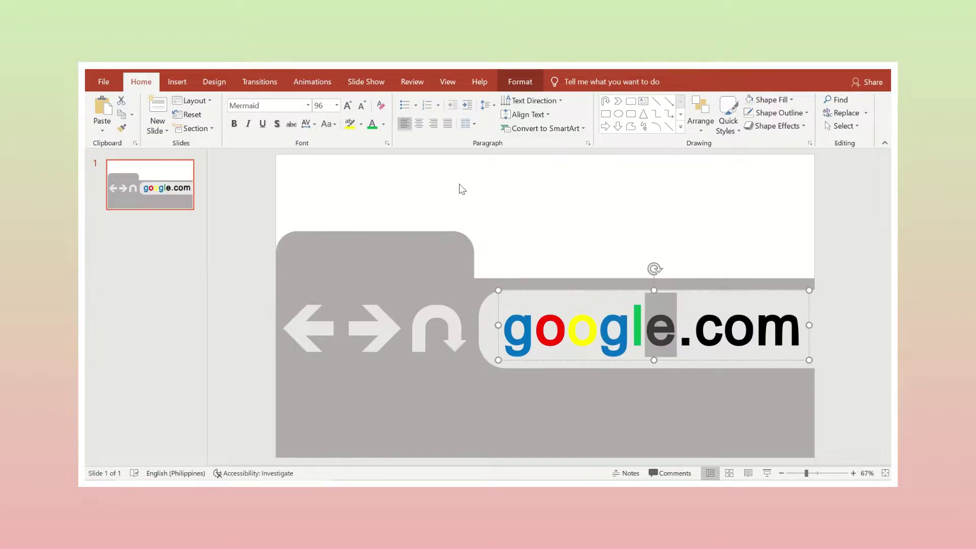
click(383, 124)
click(381, 219)
drag(694, 348, 778, 337)
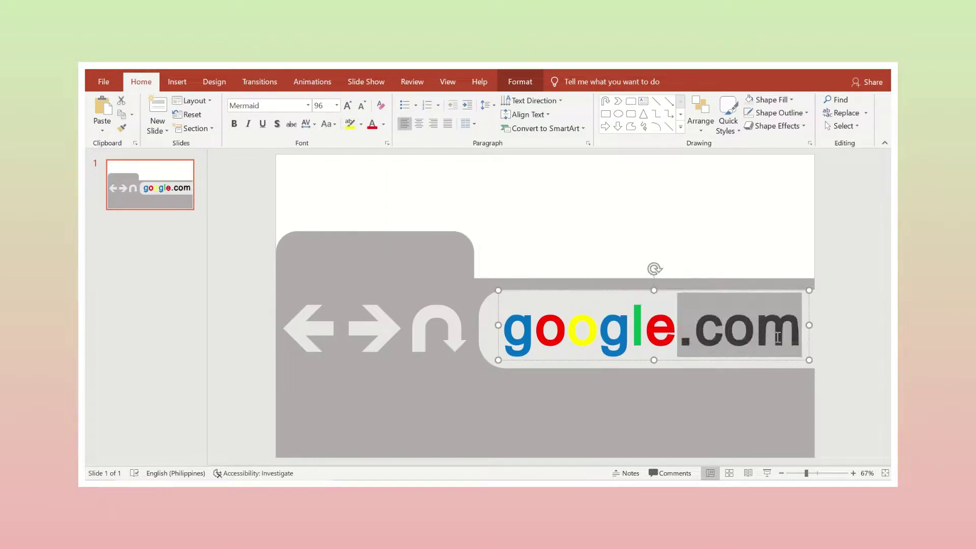
click(383, 124)
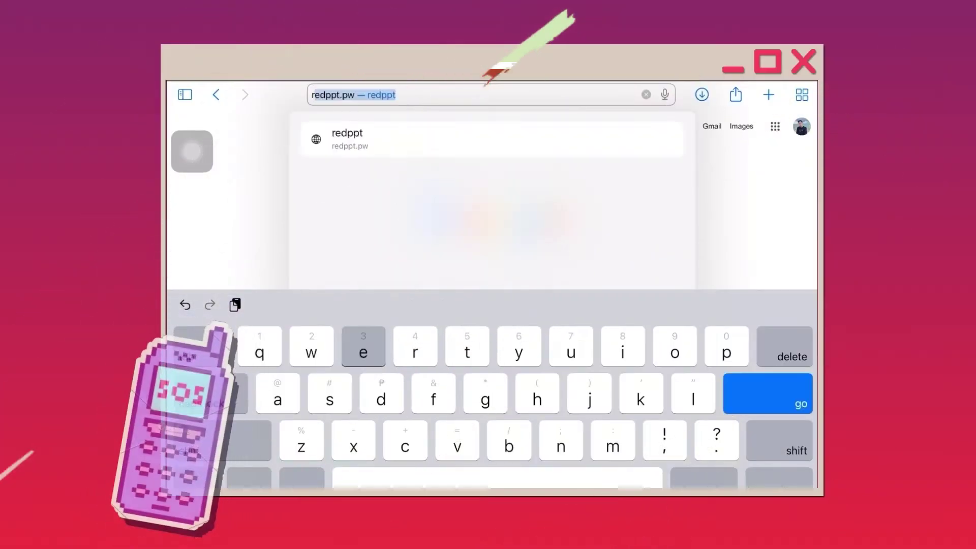
Step: Load redppt.pw in Safari and scroll down through its giveaway and template sections
text(ppt)
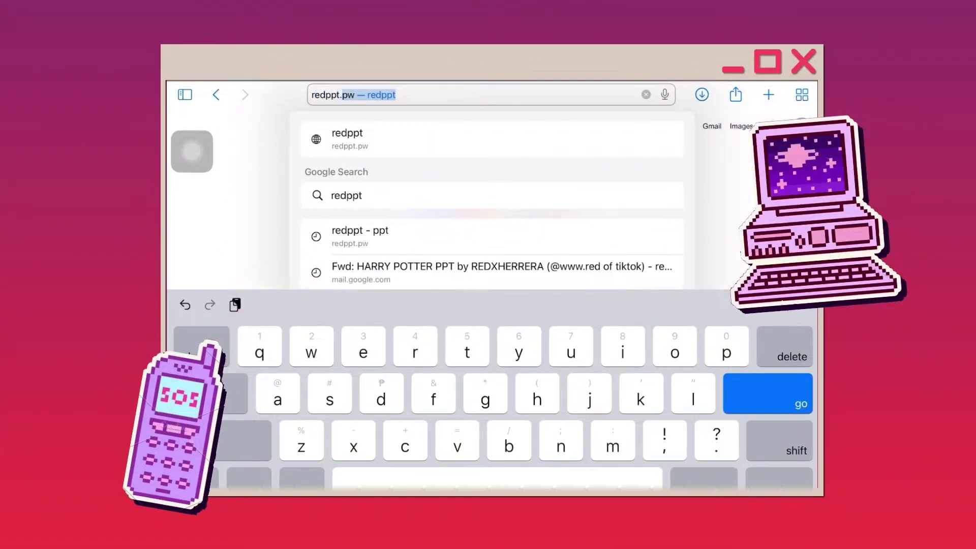
key(Return)
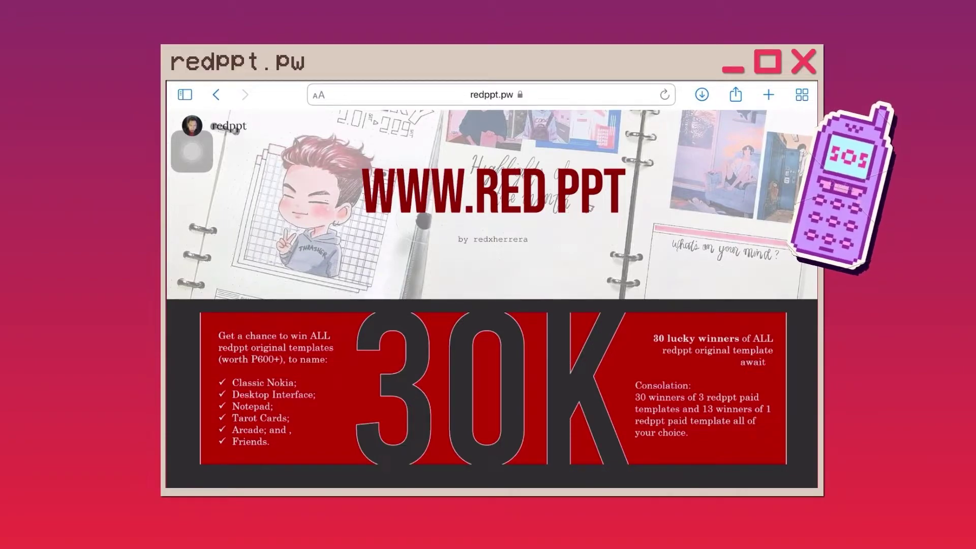
scroll(492, 290, down, 10)
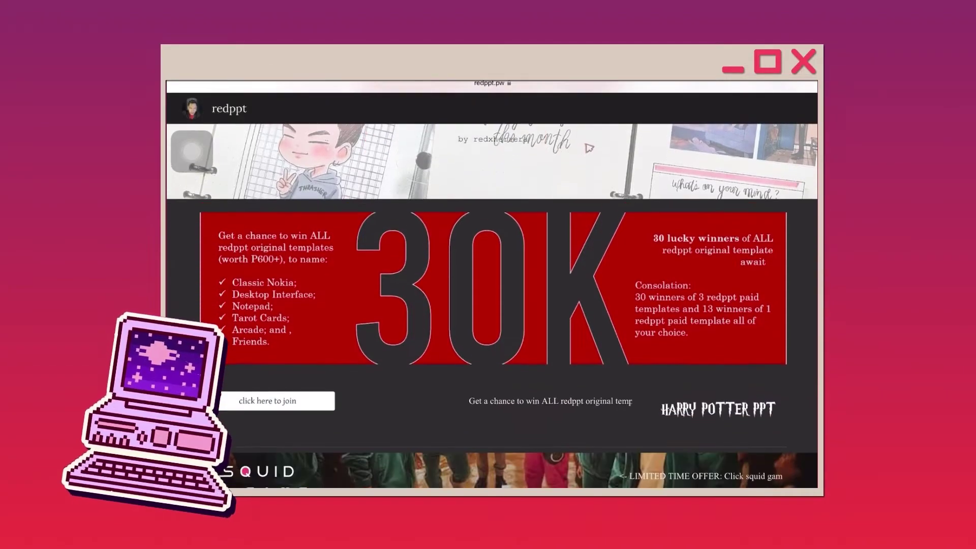
scroll(192, 151, down, 2)
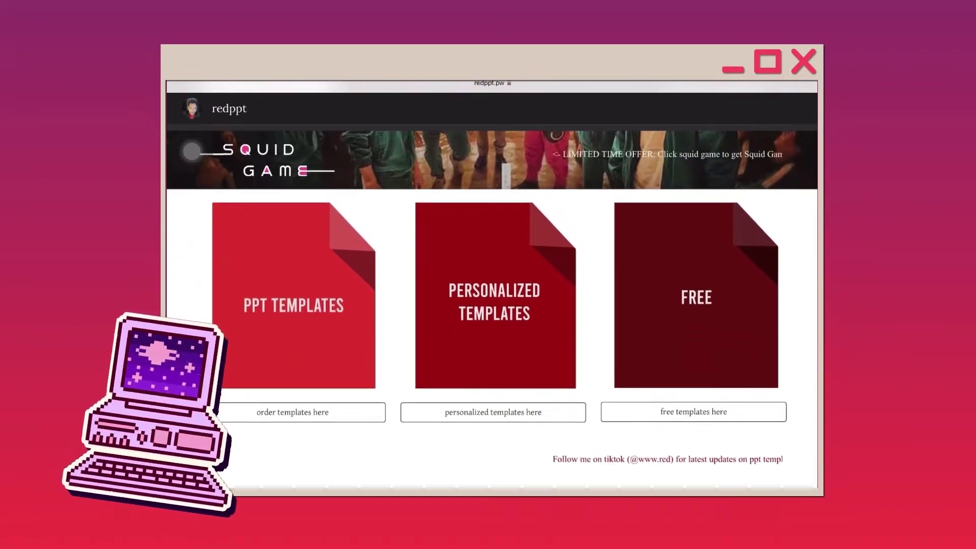
scroll(191, 151, down, 2)
scroll(192, 152, down, 4)
scroll(192, 151, down, 5)
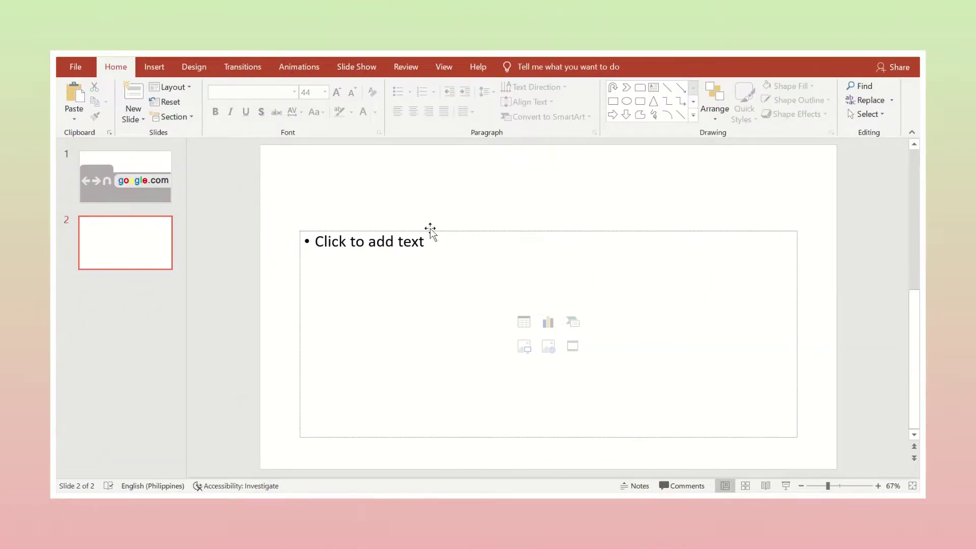
Step: Replace slide 2's empty placeholder with a large unfilled square in the middle of the slide
click(430, 231)
key(Delete)
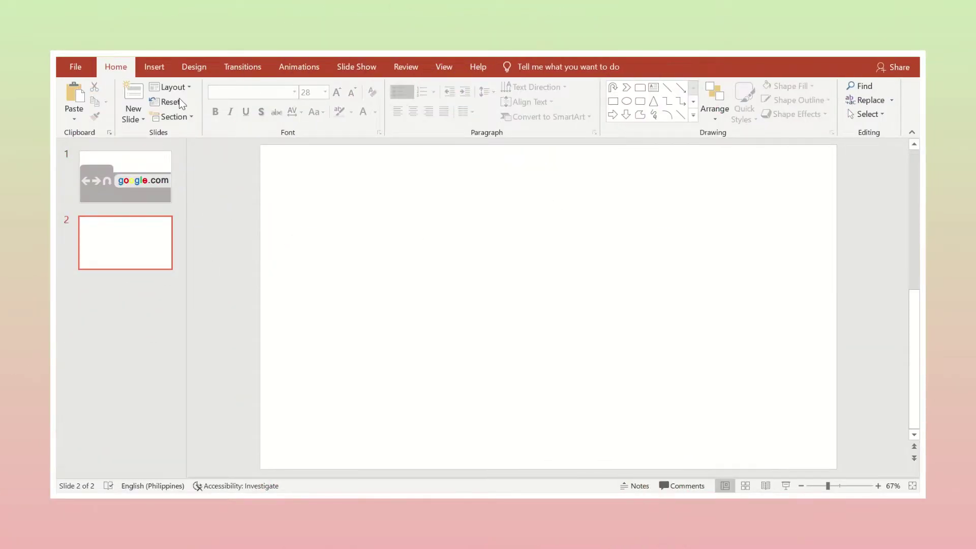
click(155, 67)
click(262, 102)
click(311, 188)
drag(429, 197, 691, 447)
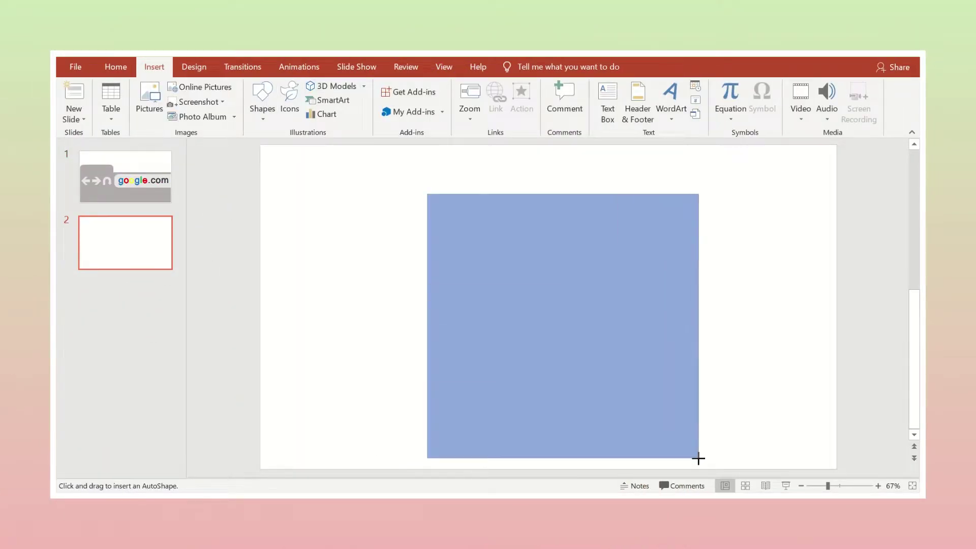
click(399, 86)
click(400, 200)
click(621, 248)
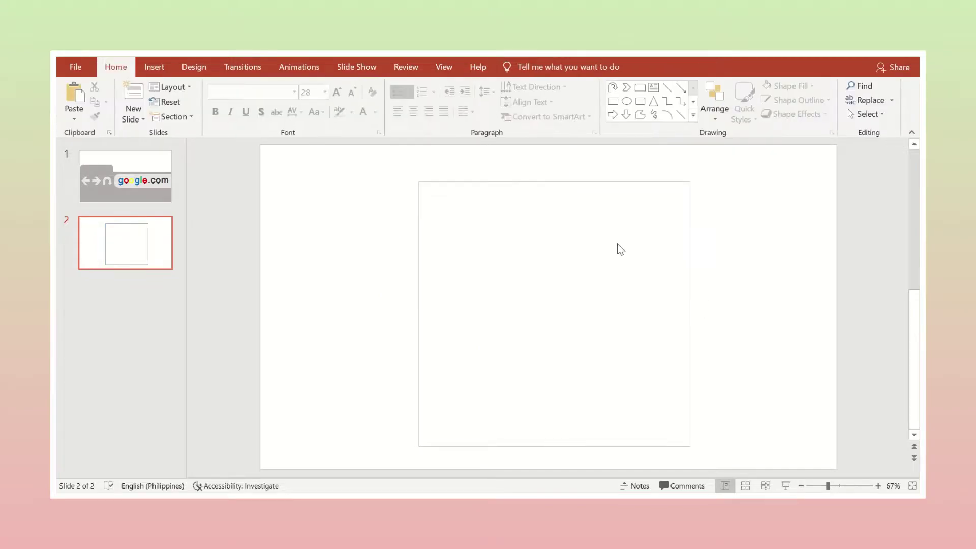
Step: Change the square to a rounded rectangle and adjust its corner rounding and outline thickness
click(436, 183)
click(154, 66)
click(194, 67)
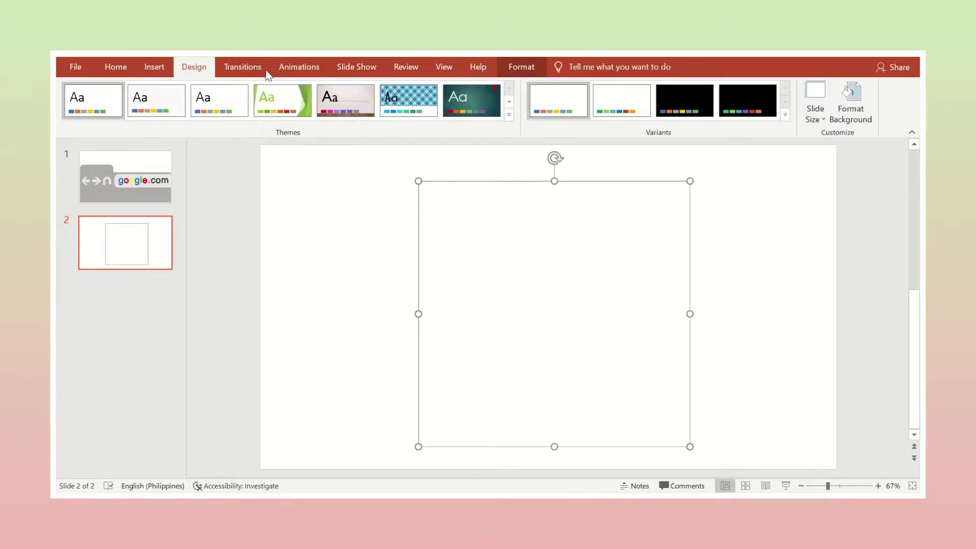
click(116, 67)
click(521, 67)
click(188, 86)
click(285, 118)
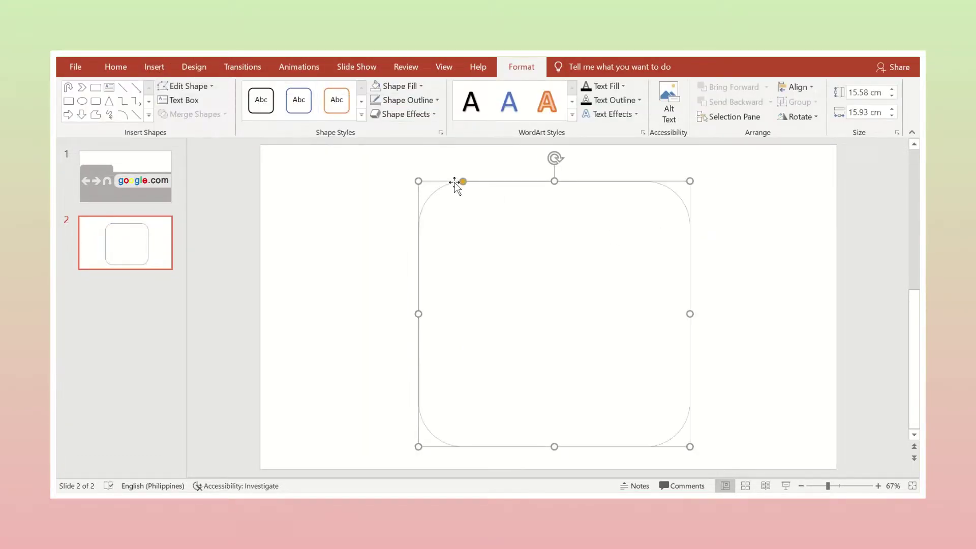
drag(456, 182, 427, 181)
click(404, 100)
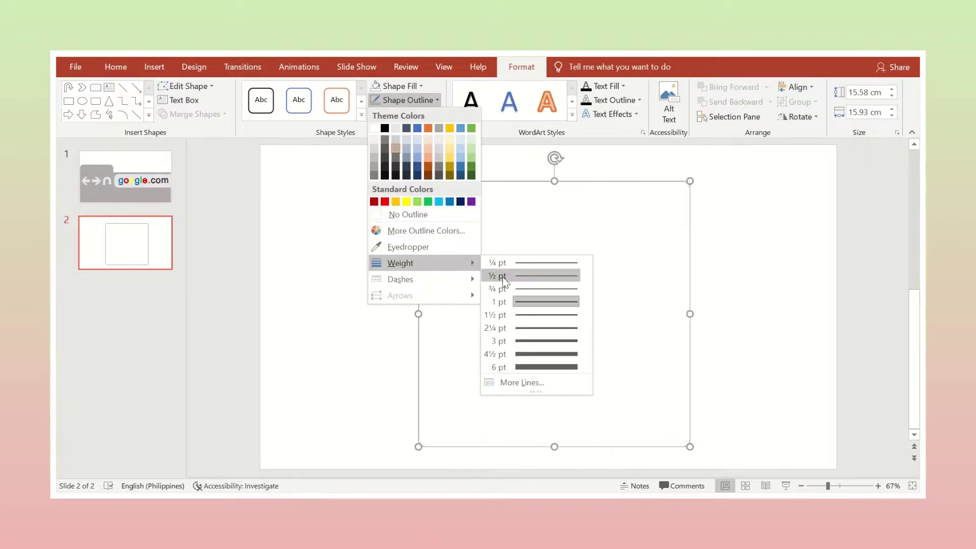
click(483, 283)
Step: Copy the google wordmark from slide 1 to the card's top on slide 2 at 40 pt
click(125, 176)
double_click(594, 330)
key(ctrl+c)
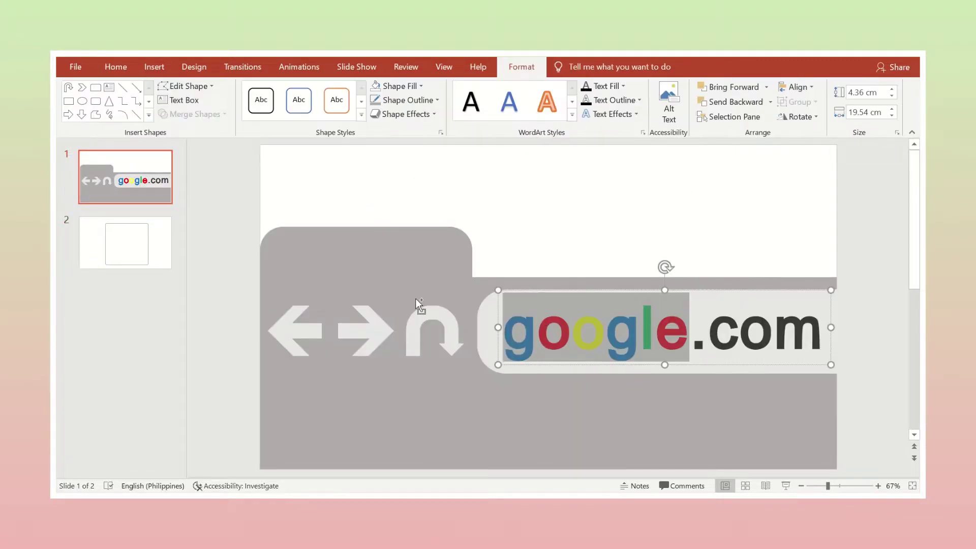
click(126, 243)
key(ctrl+v)
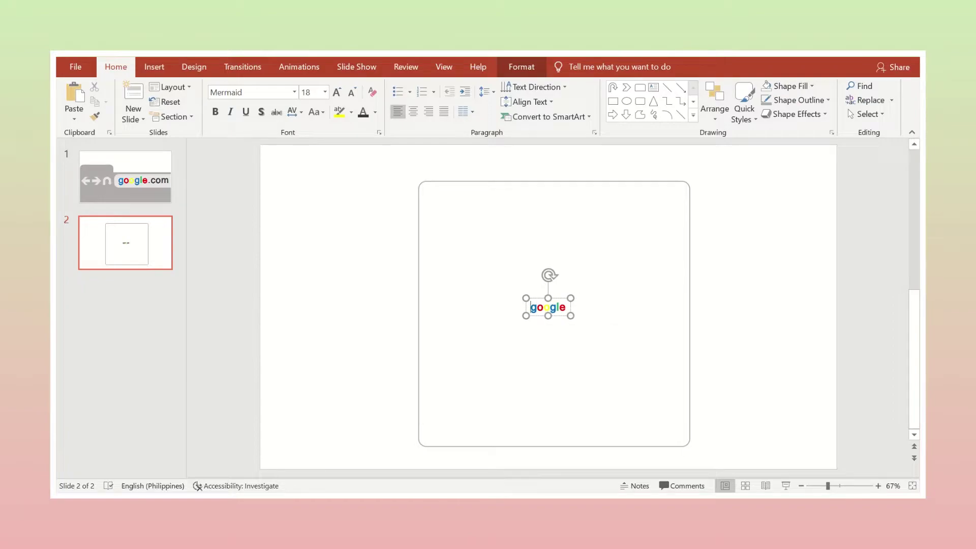
drag(573, 305, 579, 183)
key(ctrl+a)
click(337, 92)
click(337, 92)
click(336, 92)
click(336, 92)
key(Escape)
click(154, 67)
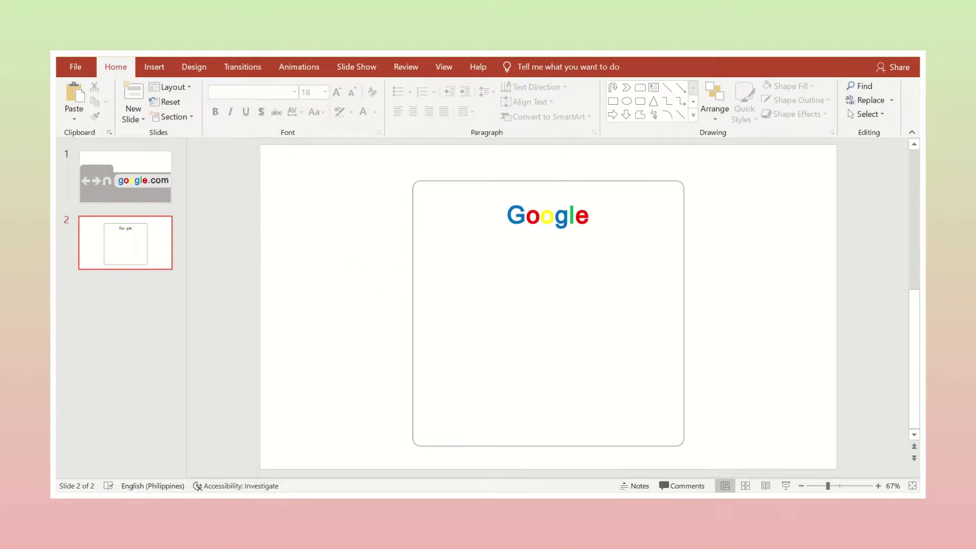
Step: Add a centred 'Sign in' / 'Continue with Gmail' text box under the Google logo, sizing the heading
click(154, 67)
click(610, 102)
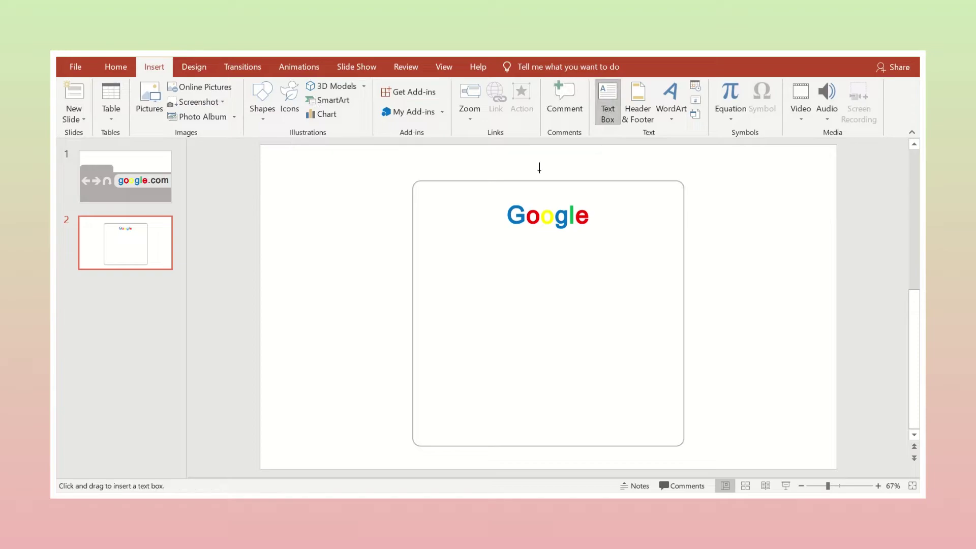
click(305, 281)
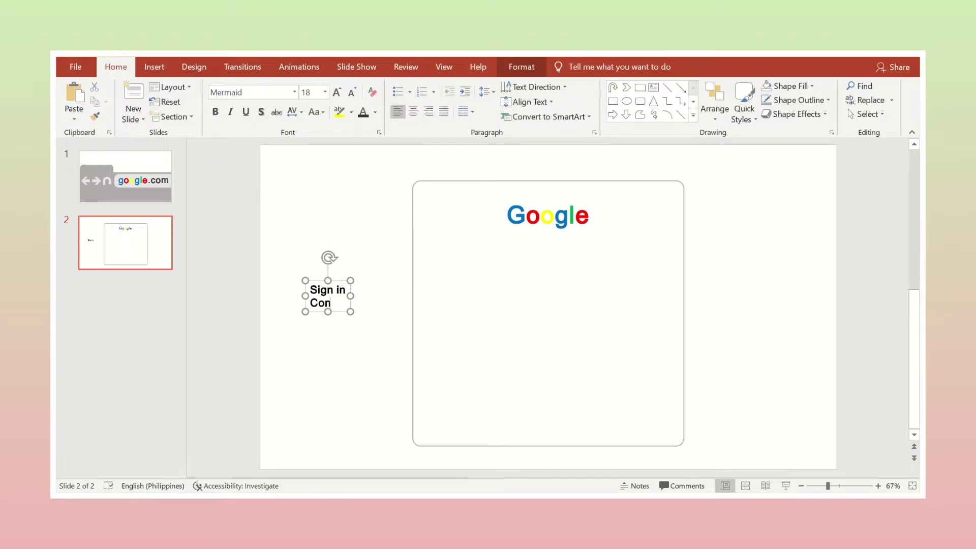
text(mail)
key(ctrl+a)
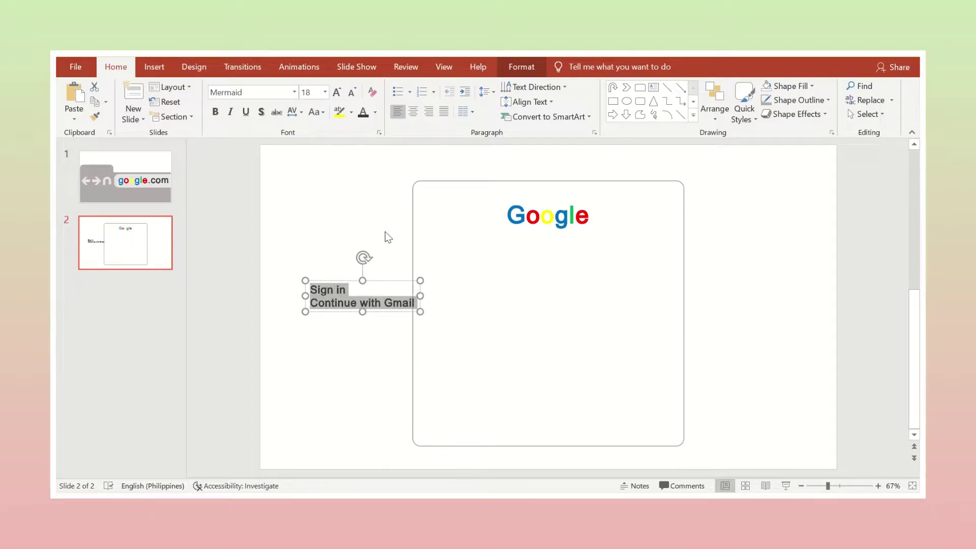
click(413, 111)
triple_click(362, 290)
click(337, 92)
mouse_move(363, 305)
mouse_down()
mouse_move(524, 268)
mouse_move(574, 277)
mouse_up()
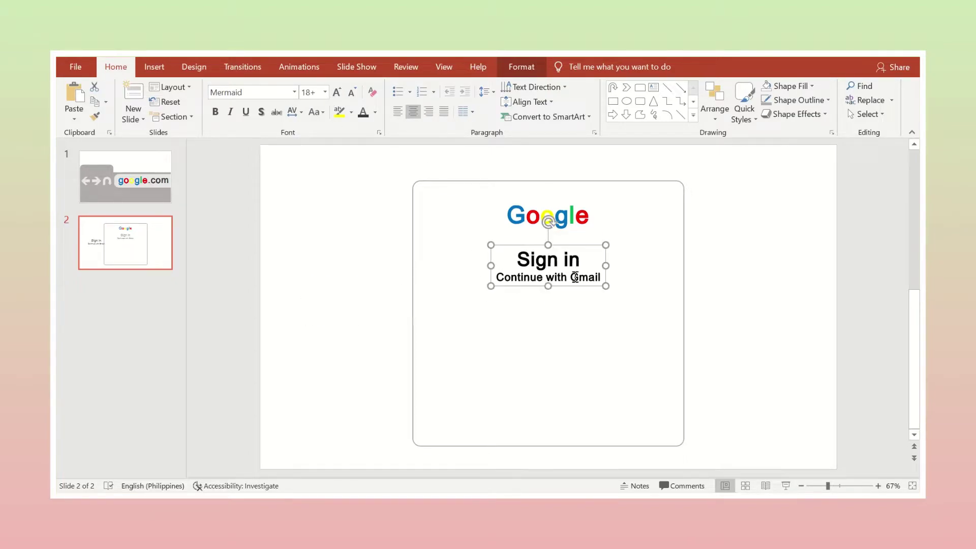
triple_click(573, 260)
key(ctrl+shift+comma)
click(351, 100)
key(Escape)
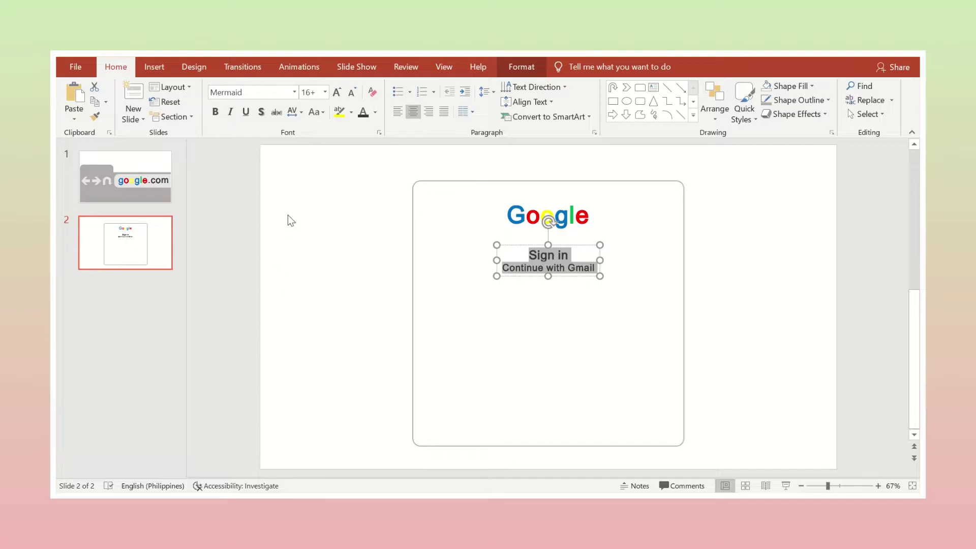
Step: Draw a rectangle below the Sign in text and bring up its fill choices
click(154, 67)
click(262, 102)
click(271, 212)
mouse_move(437, 298)
mouse_down()
mouse_move(617, 351)
mouse_move(670, 346)
mouse_up()
click(399, 86)
Step: Give the rectangle no fill, a grey outline and a 1.8 cm height
click(415, 202)
click(407, 100)
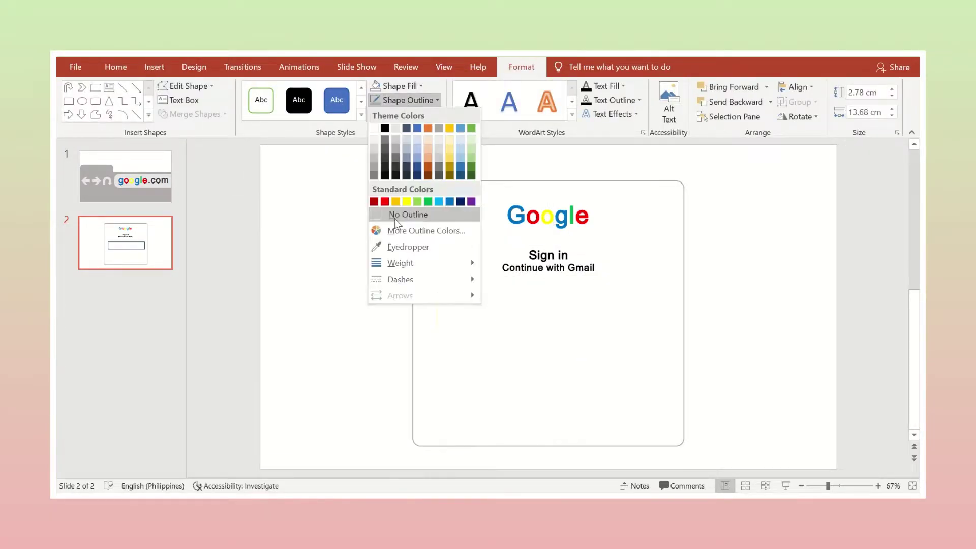
click(399, 150)
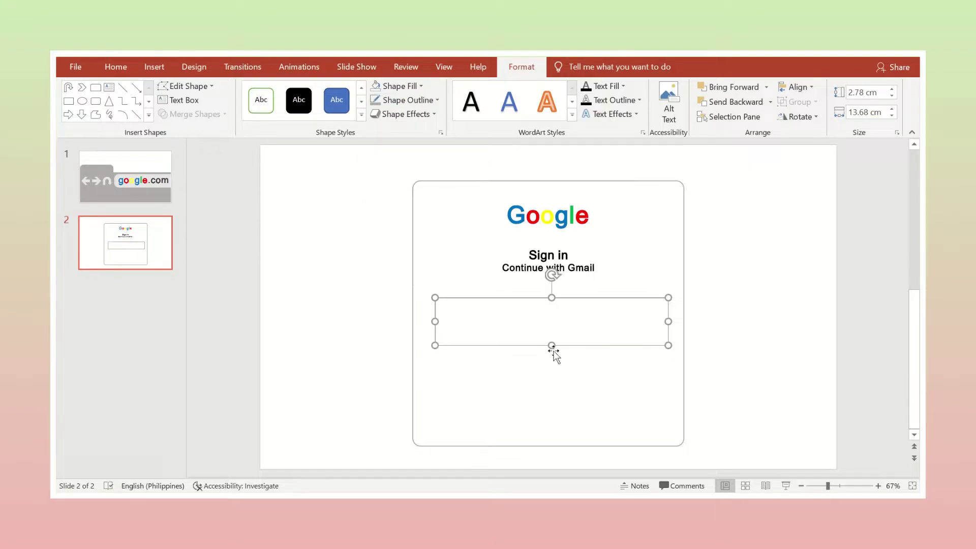
drag(553, 350, 561, 334)
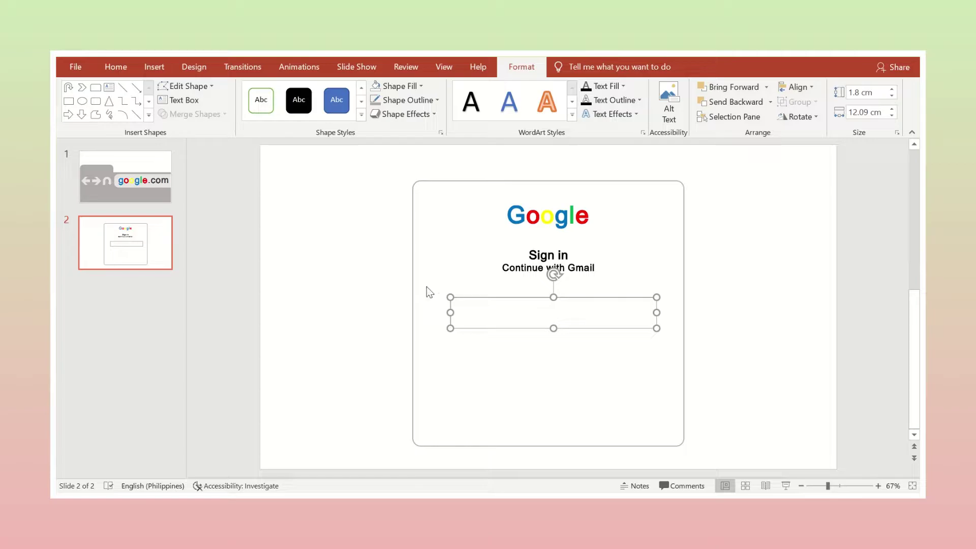
Step: Duplicate the Sign in text box as a blue 'Forgot email?' link
click(126, 66)
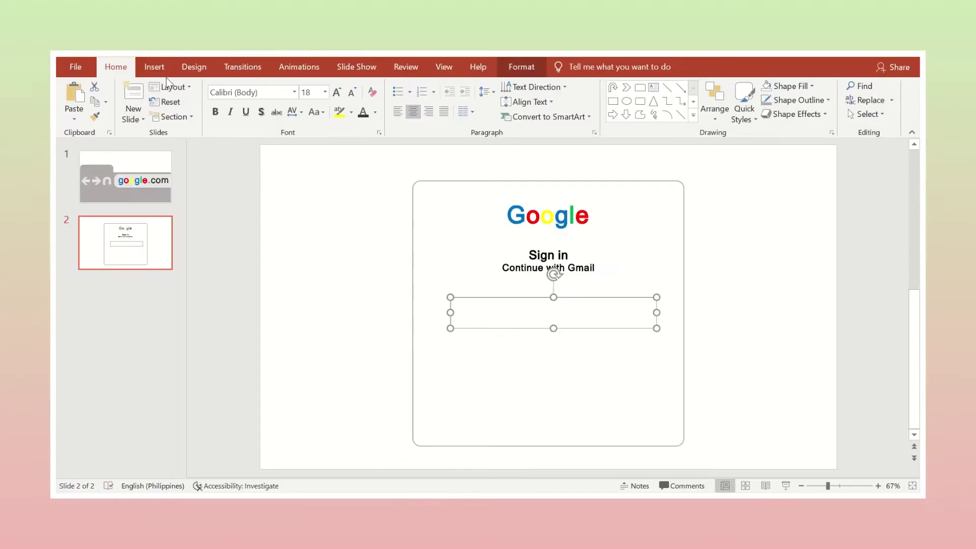
click(154, 66)
click(548, 262)
key(ctrl+c)
key(ctrl+v)
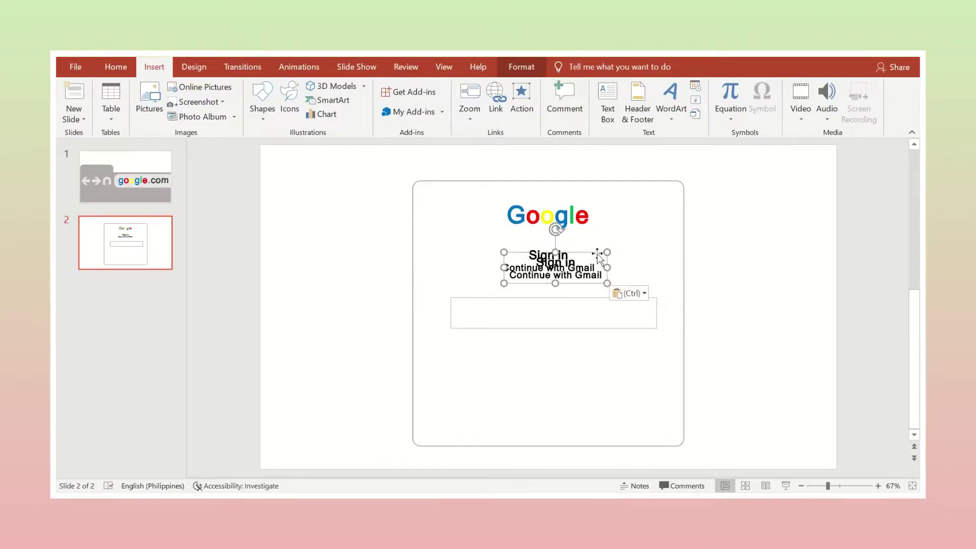
drag(552, 267, 315, 336)
text(Forgot email)
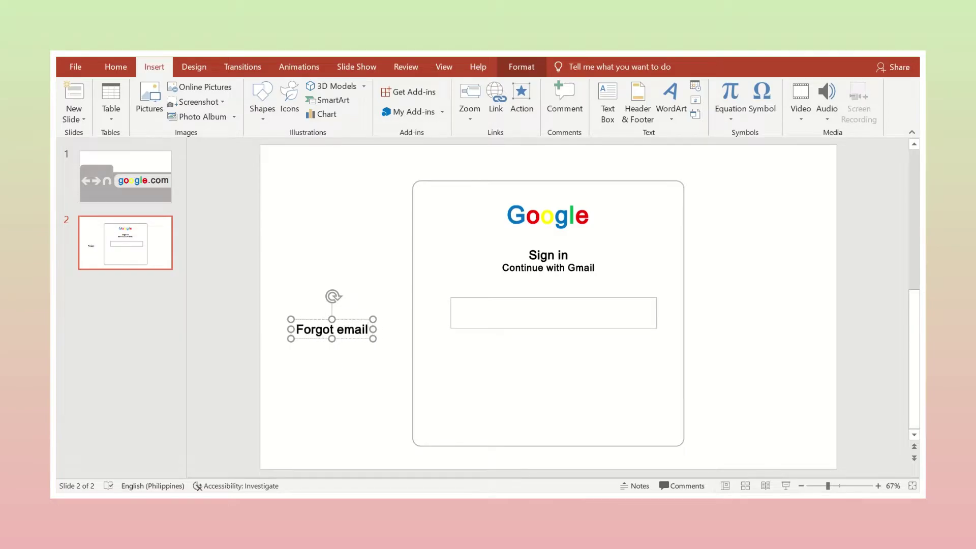
text(?)
key(ctrl+a)
click(116, 66)
click(375, 112)
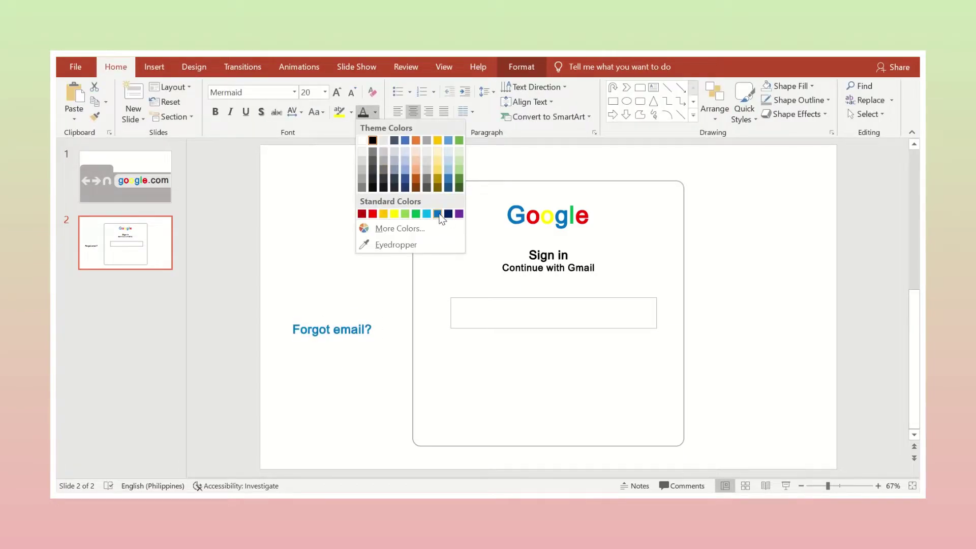
click(438, 214)
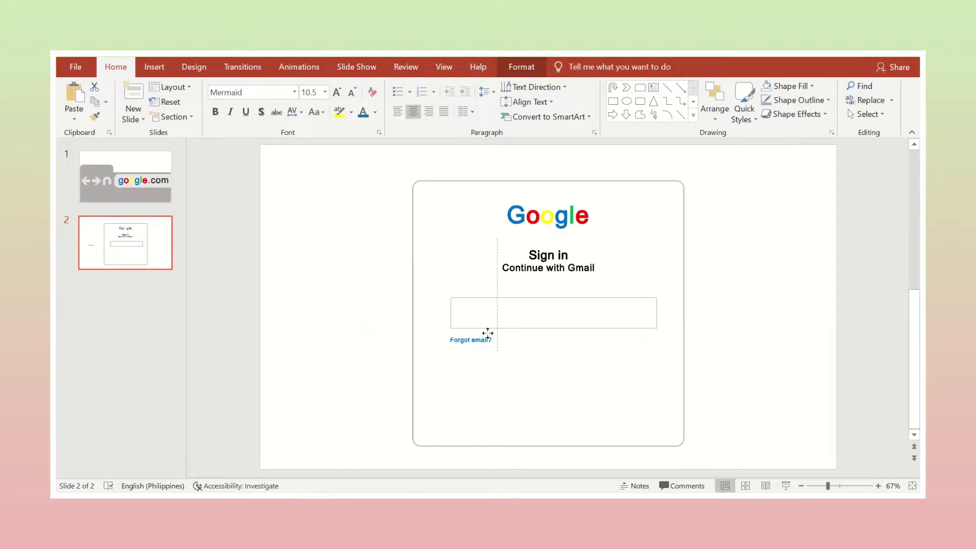
Step: Draw a blue rounded Next button, 4.02 cm wide, in the card's lower right
click(464, 186)
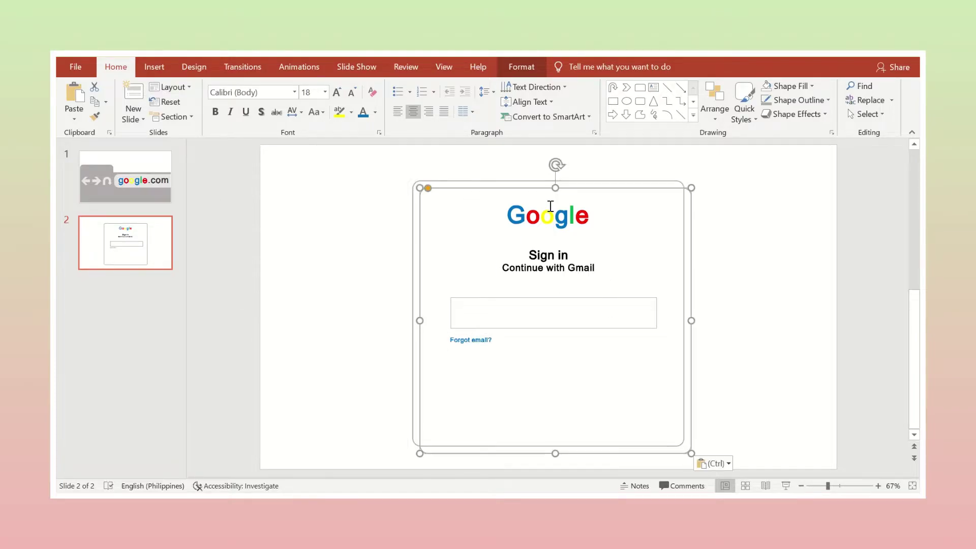
drag(523, 404, 623, 379)
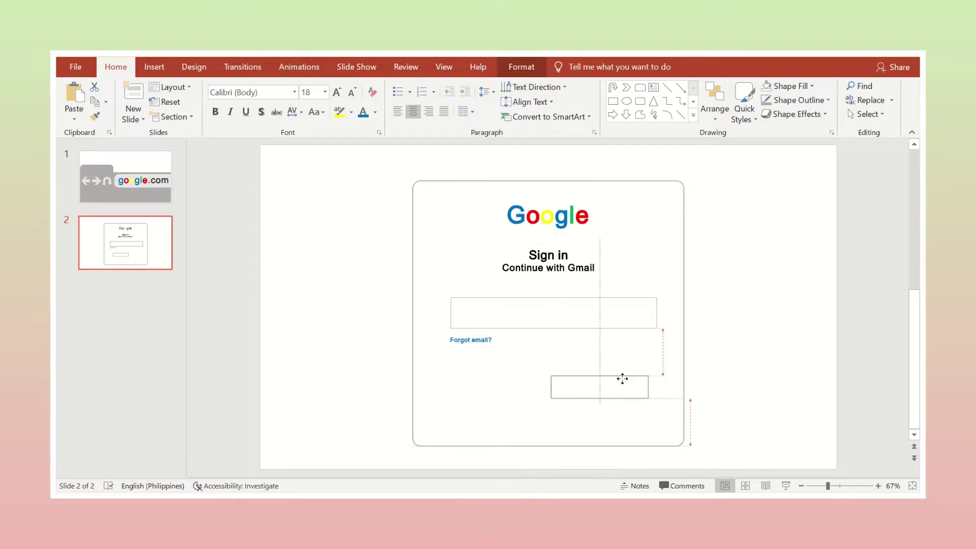
click(521, 66)
click(400, 86)
click(452, 195)
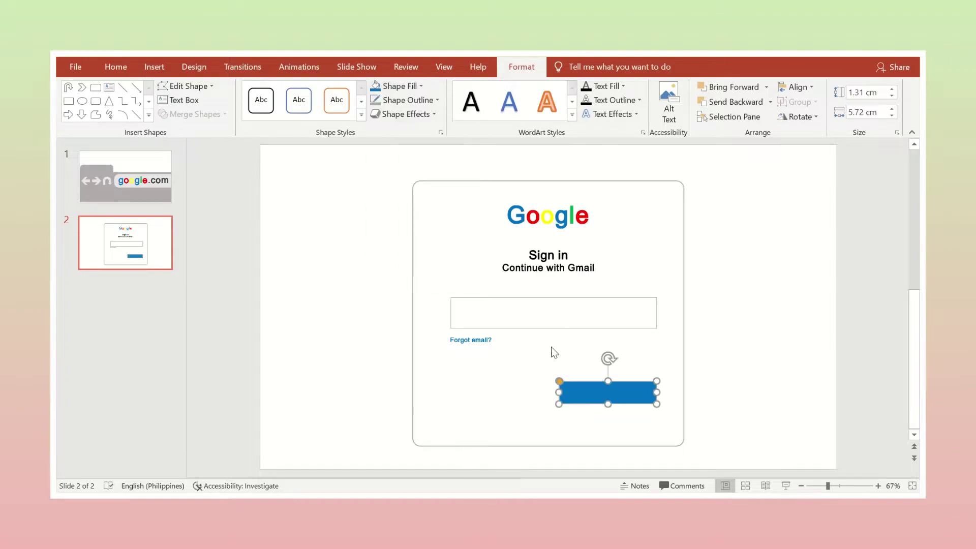
drag(569, 383, 577, 394)
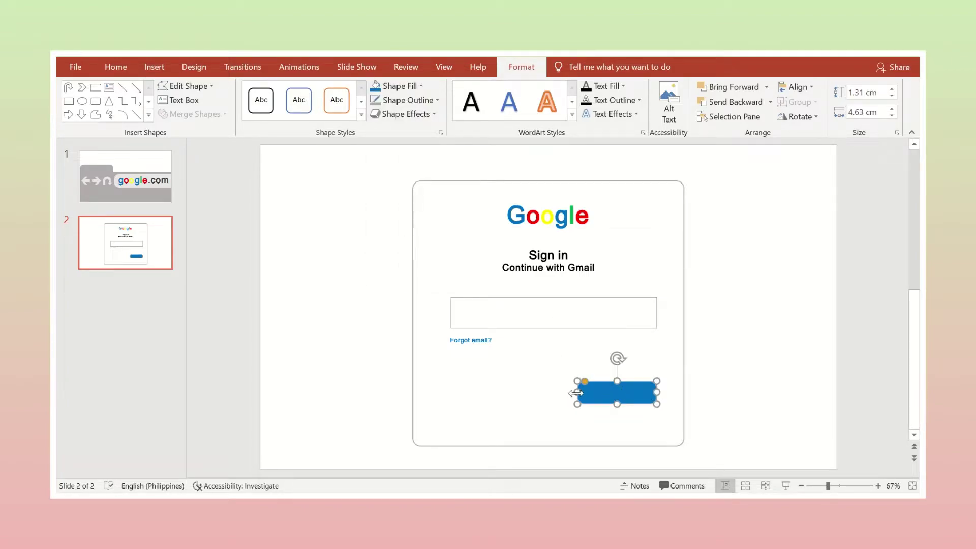
drag(576, 394, 588, 393)
Step: Set the private-browsing notice to Mermaid 12 pt, narrow its box and move it below Forgot email?
double_click(623, 392)
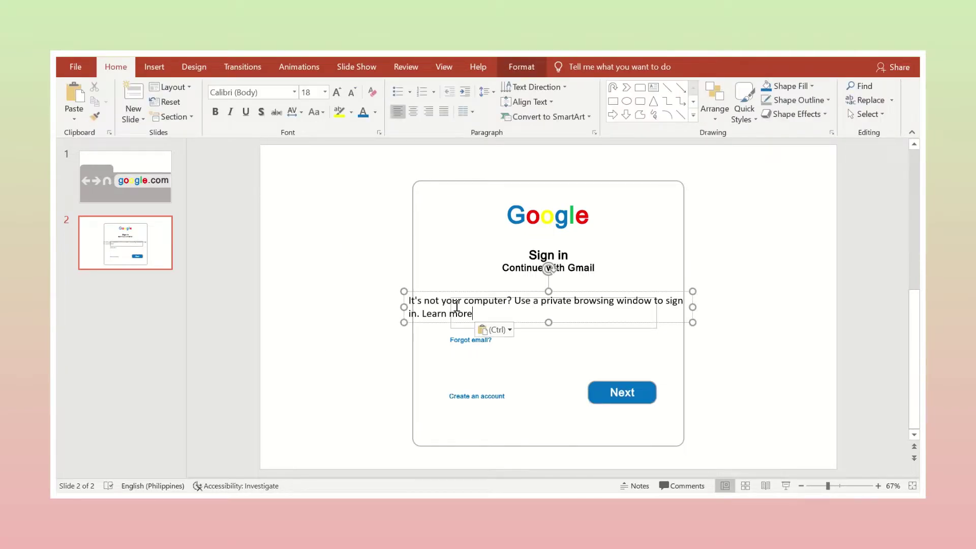
text(Mermaid)
key(Return)
click(571, 316)
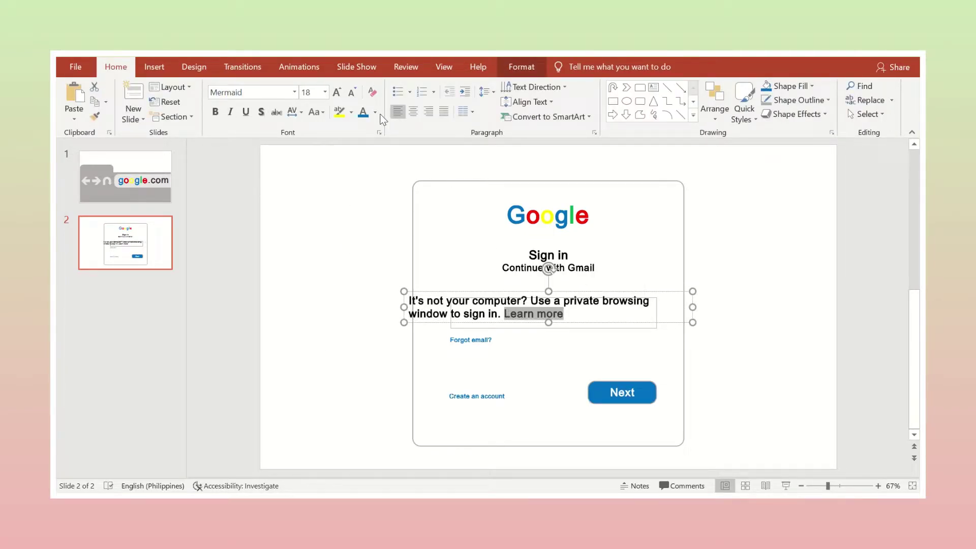
triple_click(579, 304)
click(352, 92)
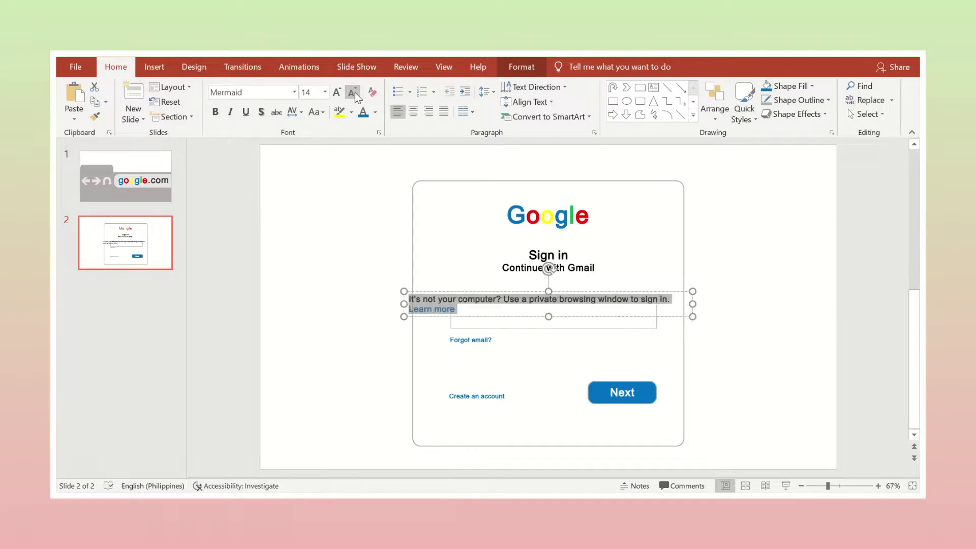
click(351, 92)
click(336, 92)
drag(687, 304, 646, 304)
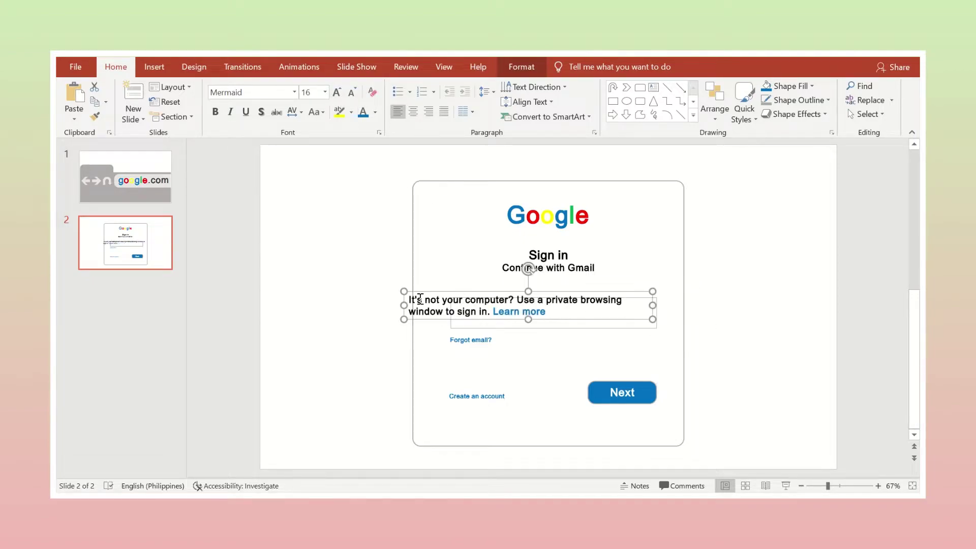
drag(404, 305, 448, 306)
click(351, 92)
click(352, 92)
mouse_move(609, 331)
mouse_down()
mouse_move(609, 393)
mouse_move(630, 401)
mouse_up()
Step: Align the Create an account link with the Next button and nudge the email box up
click(651, 399)
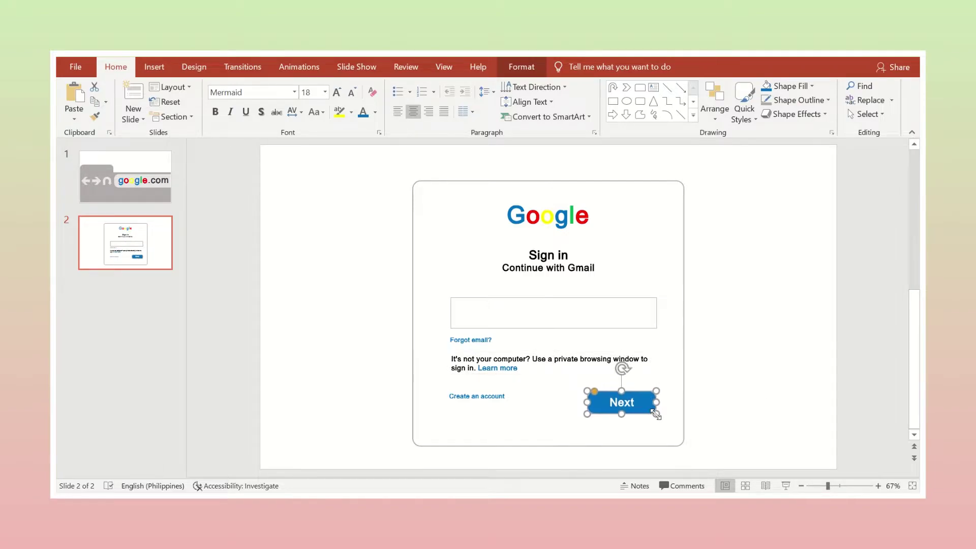
click(513, 400)
drag(478, 396, 486, 397)
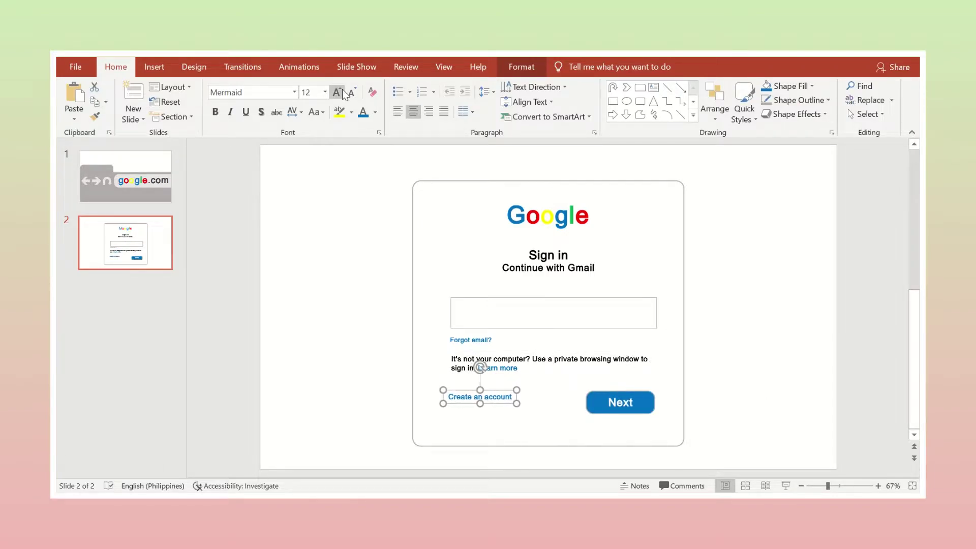
key(Escape)
click(629, 304)
key(Up)
key(Up)
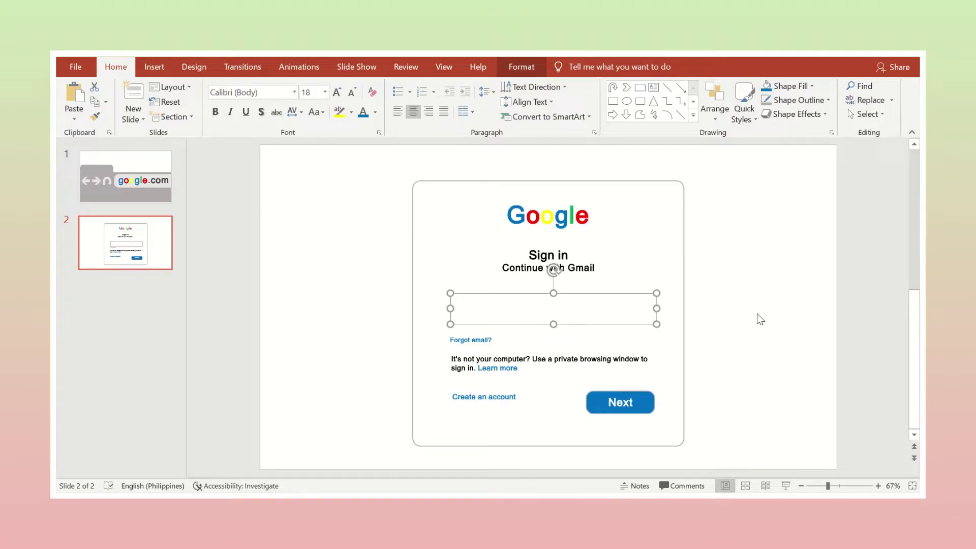
key(Up)
key(Escape)
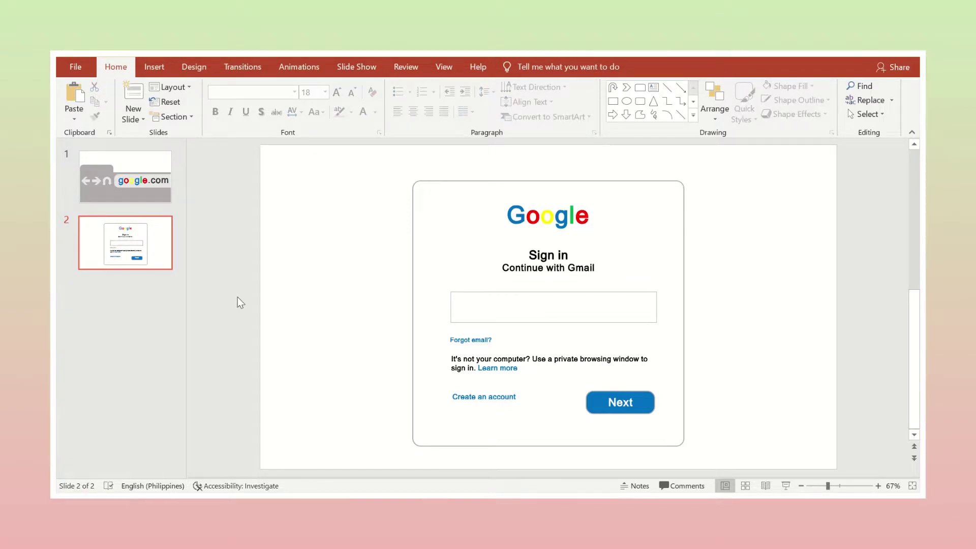
Step: Duplicate slide 2 as slide 3 and make the field's placeholder text grey and left-aligned
right_click(159, 249)
click(203, 340)
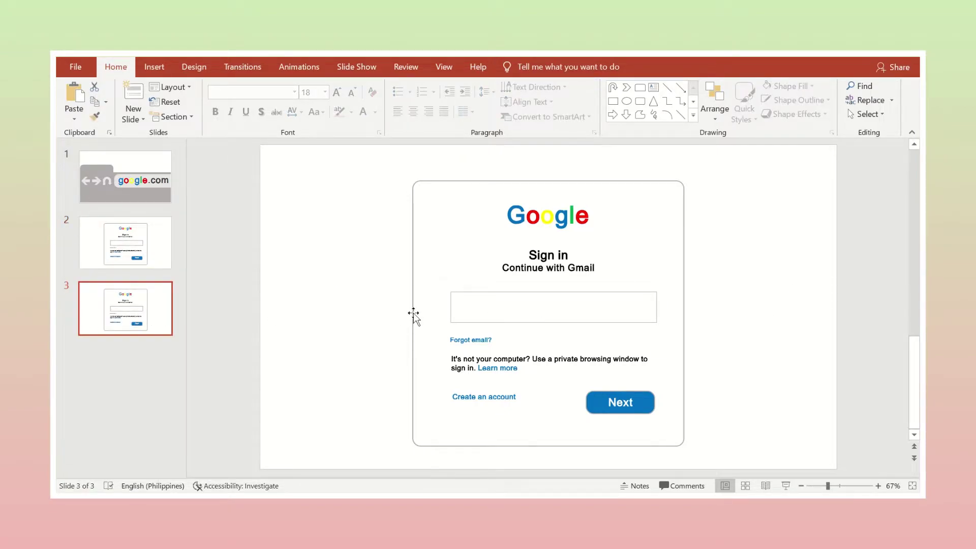
right_click(477, 291)
key(Escape)
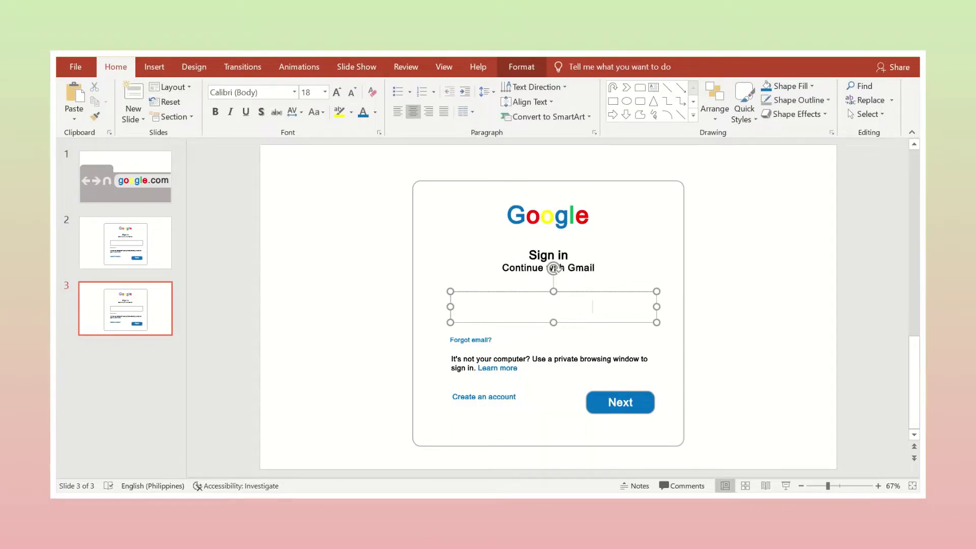
key(ctrl+a)
click(375, 112)
click(384, 154)
click(397, 112)
click(285, 93)
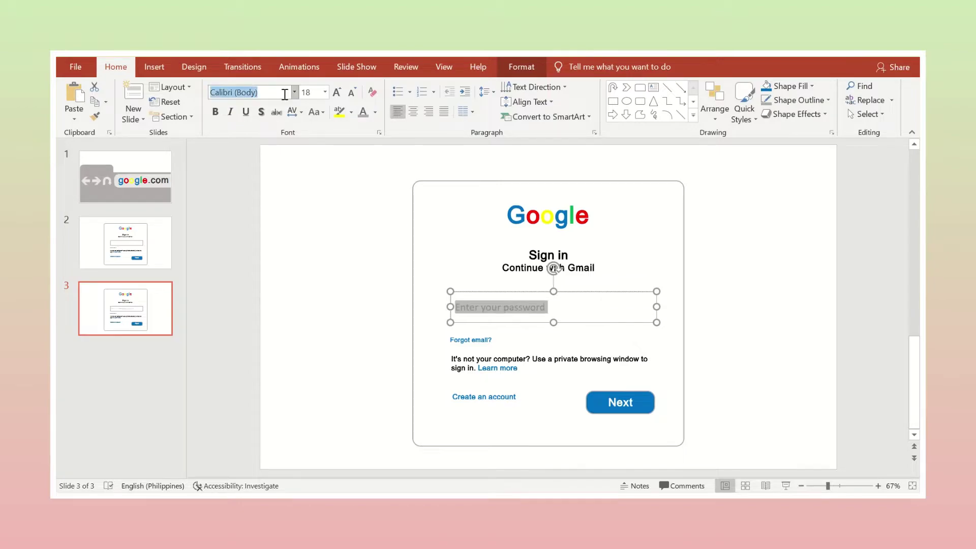
Step: Retype the heading as 'Welcome' and change the link to 'Forgot Password?'
click(346, 299)
click(549, 255)
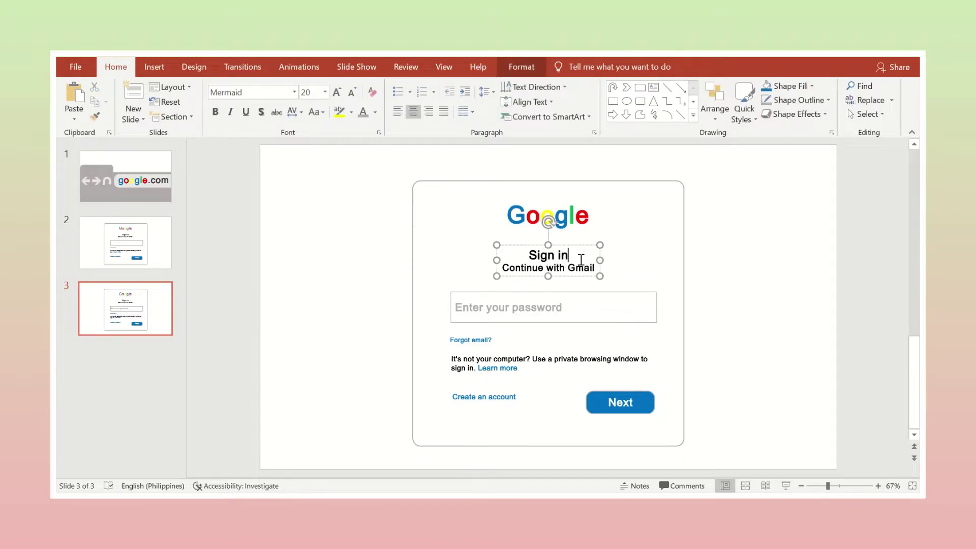
key(ctrl+a)
text(Welcome)
click(327, 344)
click(509, 396)
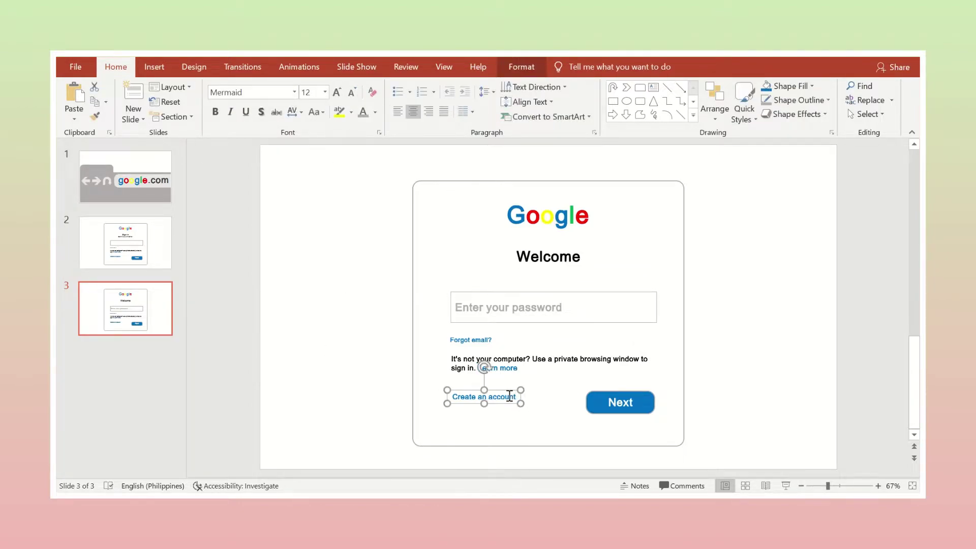
text(Forgot Password?)
click(381, 377)
Step: Delete the private-browsing note and Forgot email? link, undoing once to keep the Show Password label
click(518, 359)
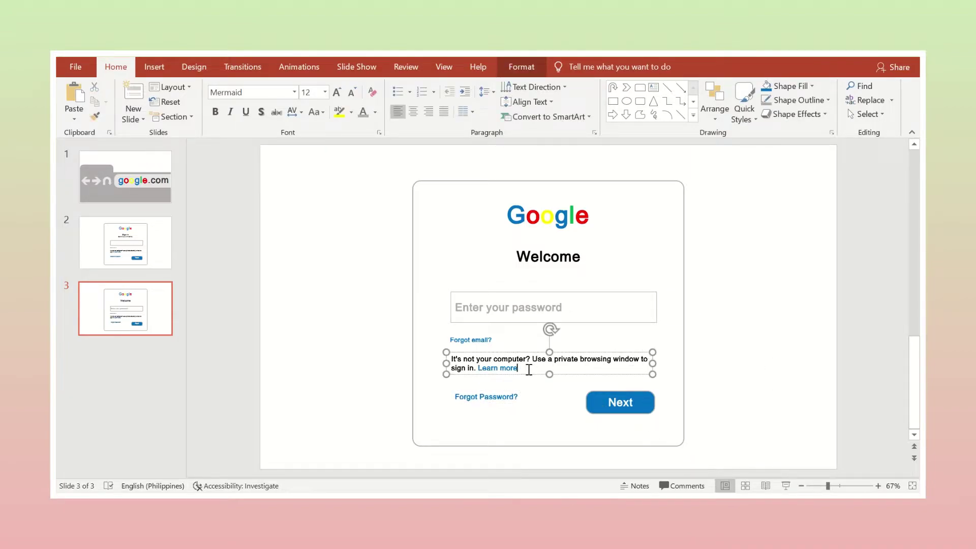
key(ctrl+a)
key(Delete)
click(471, 340)
key(Delete)
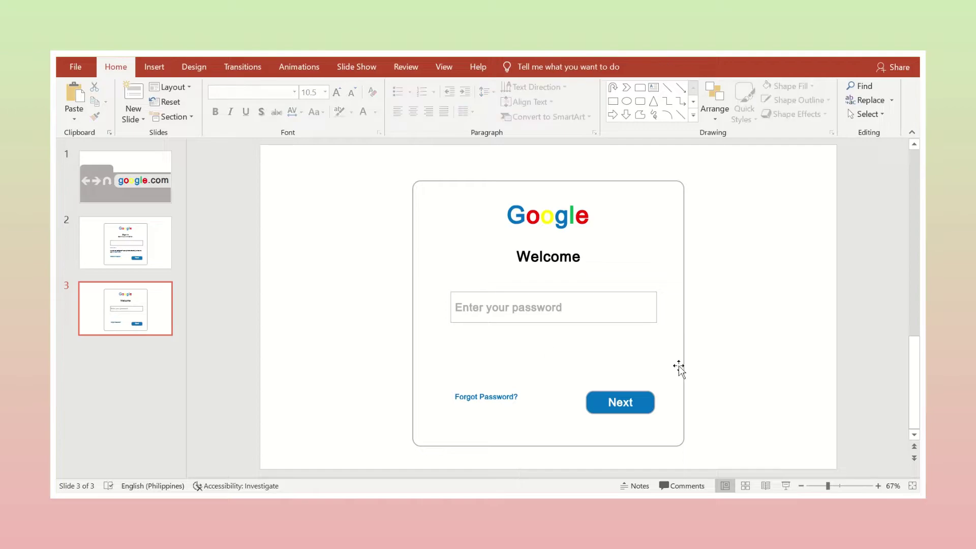
key(ctrl+z)
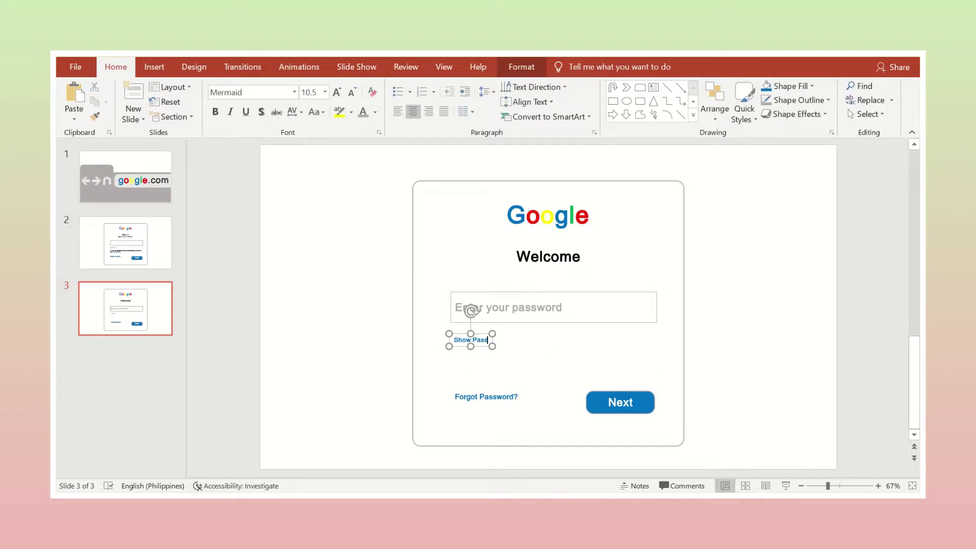
Step: Make the Show Password label black and duplicate the password field as a small square beside it
click(375, 112)
click(371, 137)
click(336, 92)
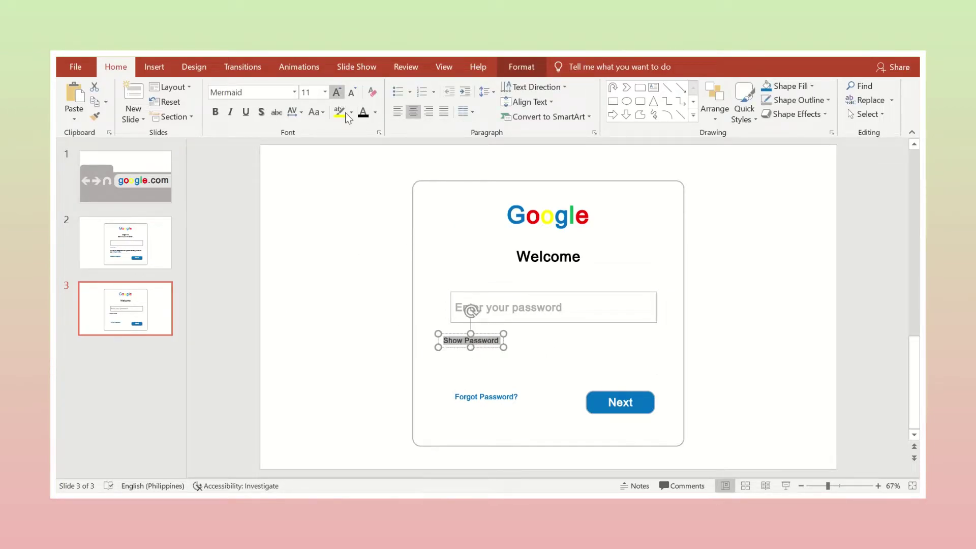
click(526, 307)
key(ctrl+c)
key(ctrl+v)
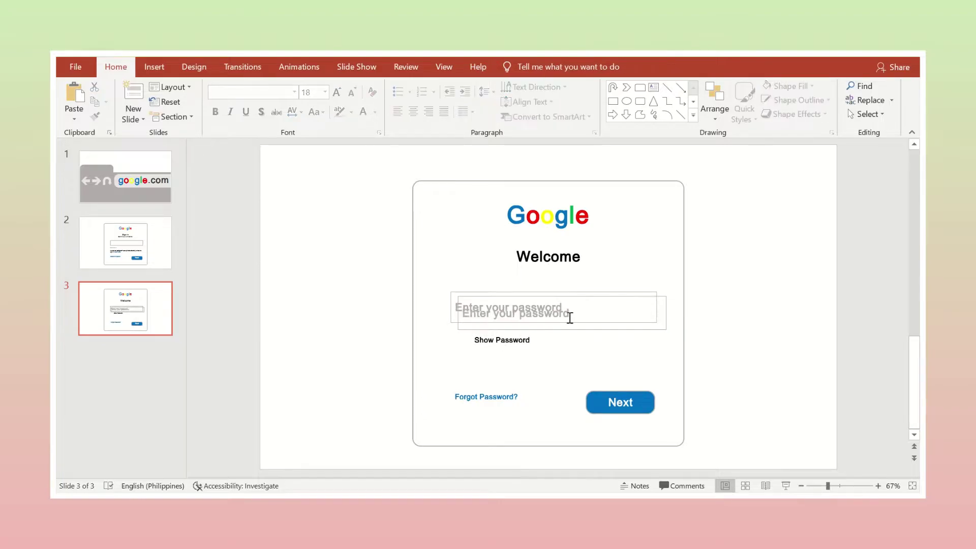
drag(565, 333, 570, 362)
drag(664, 360, 469, 364)
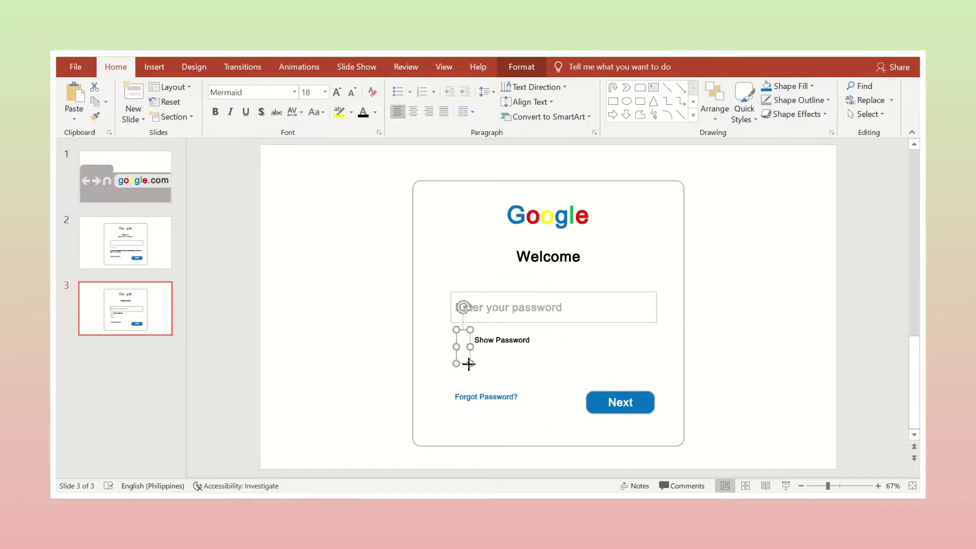
ctrl+scroll(482, 369, up, 5)
drag(558, 288, 543, 288)
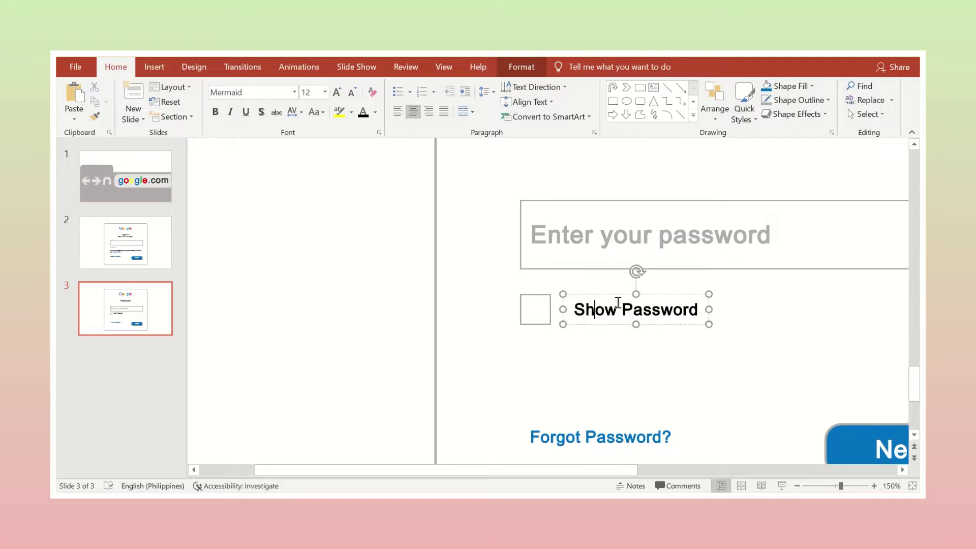
drag(636, 309, 629, 309)
Step: Give the checkbox square a black outline
click(535, 309)
click(375, 112)
click(522, 66)
click(400, 86)
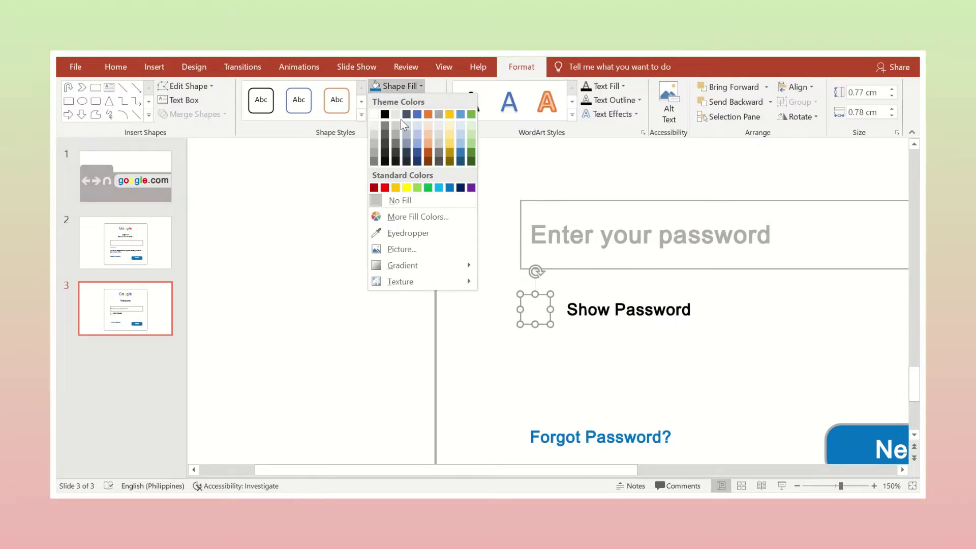
click(406, 100)
click(384, 124)
Step: Shrink the checkbox to about half a centimetre, align the label beside it, and add slide 4
click(572, 328)
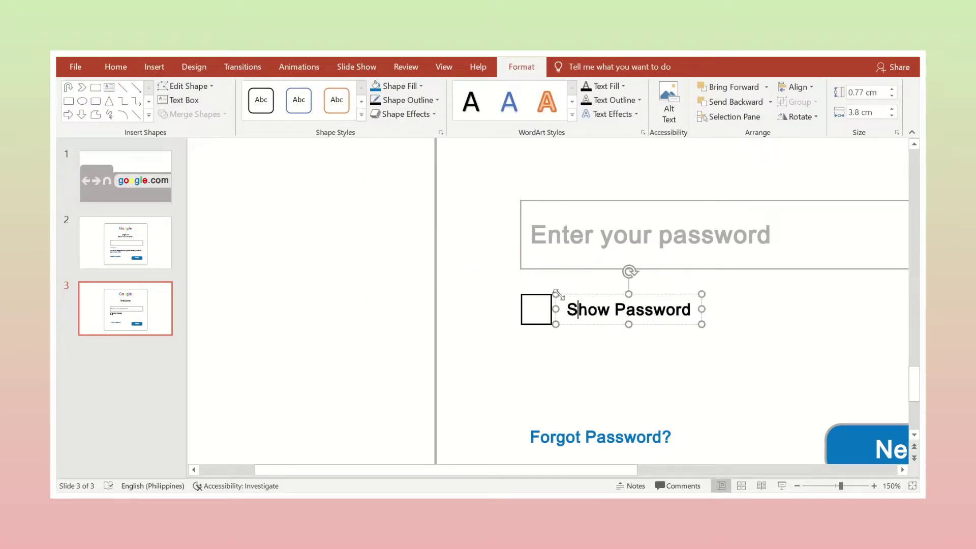
drag(610, 296, 606, 296)
click(533, 324)
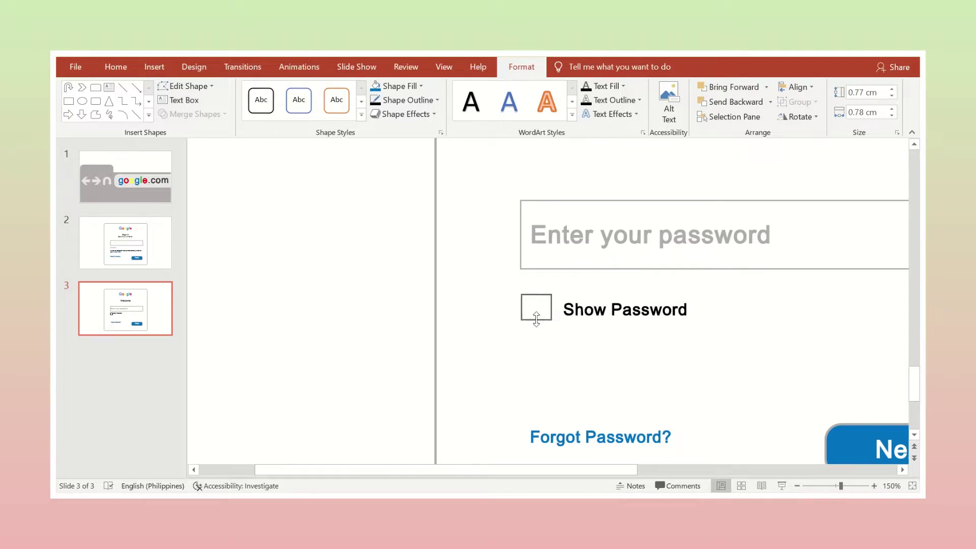
drag(536, 319, 522, 297)
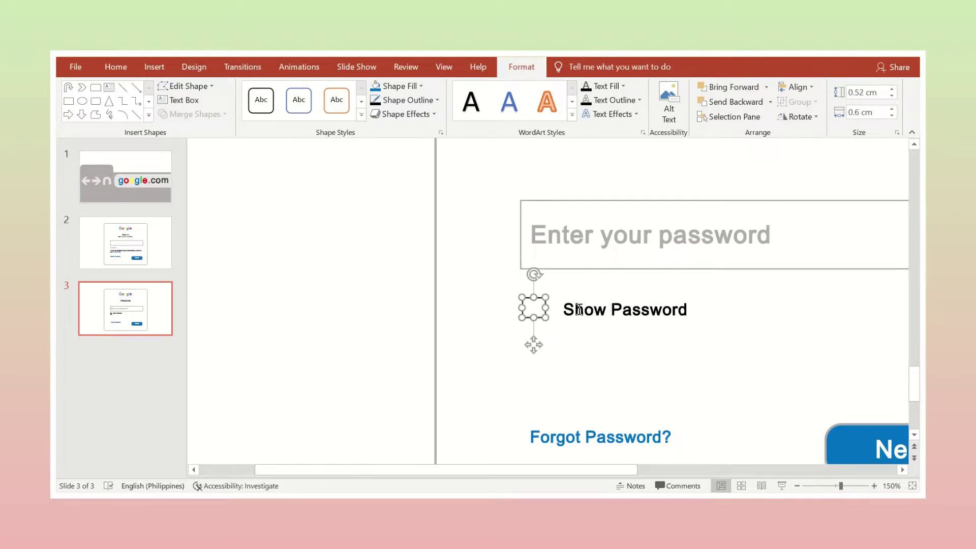
drag(579, 309, 574, 308)
click(393, 294)
scroll(395, 279, down, 5)
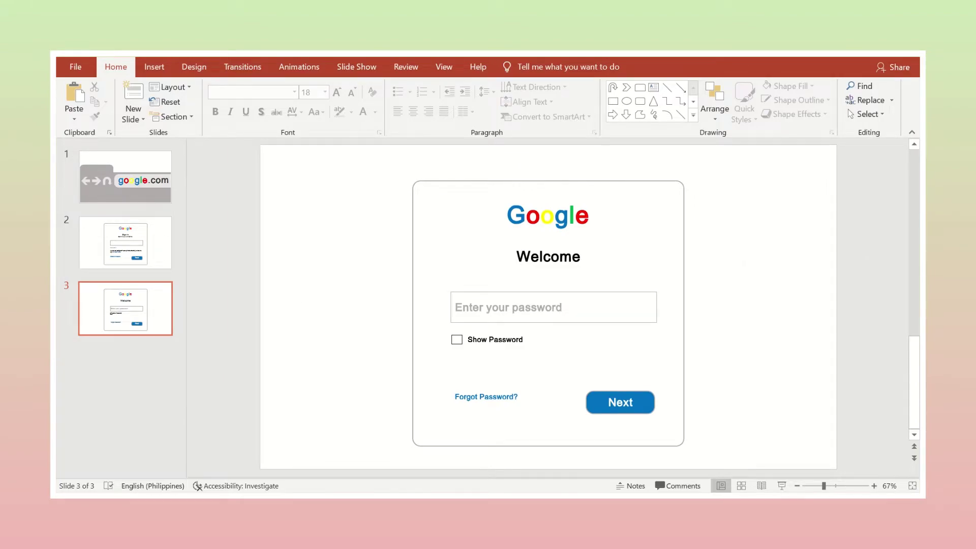
key(ctrl+m)
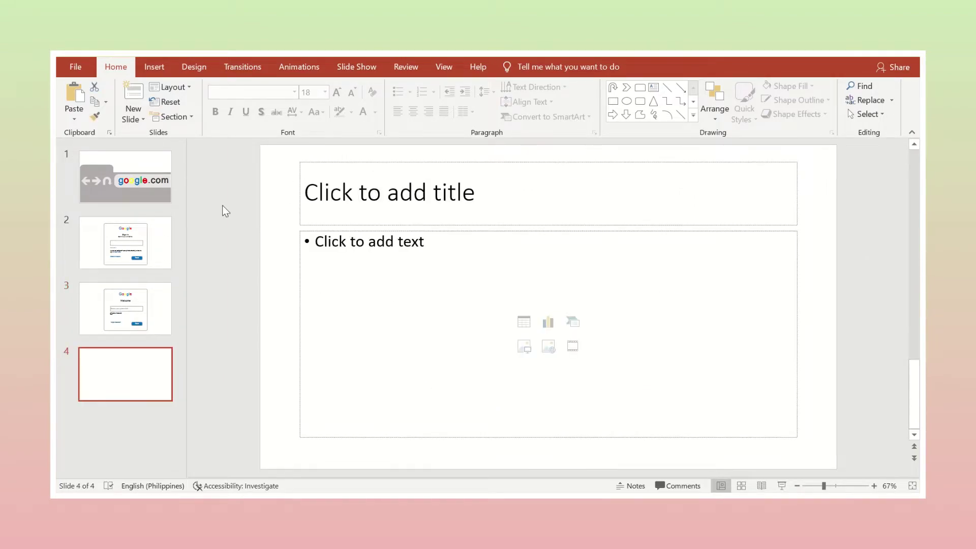
Step: Delete the title and body placeholders from slide 4
click(295, 196)
key(Delete)
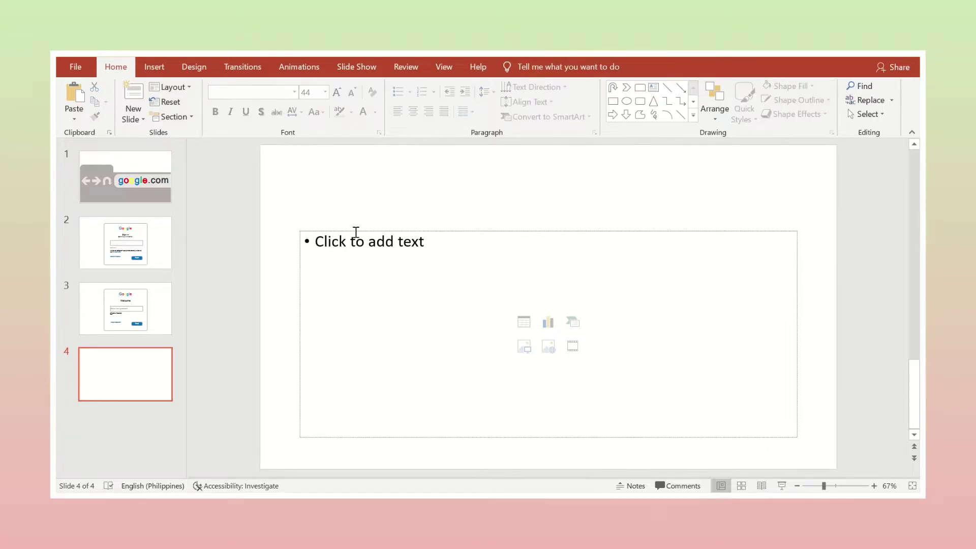
click(355, 231)
key(Delete)
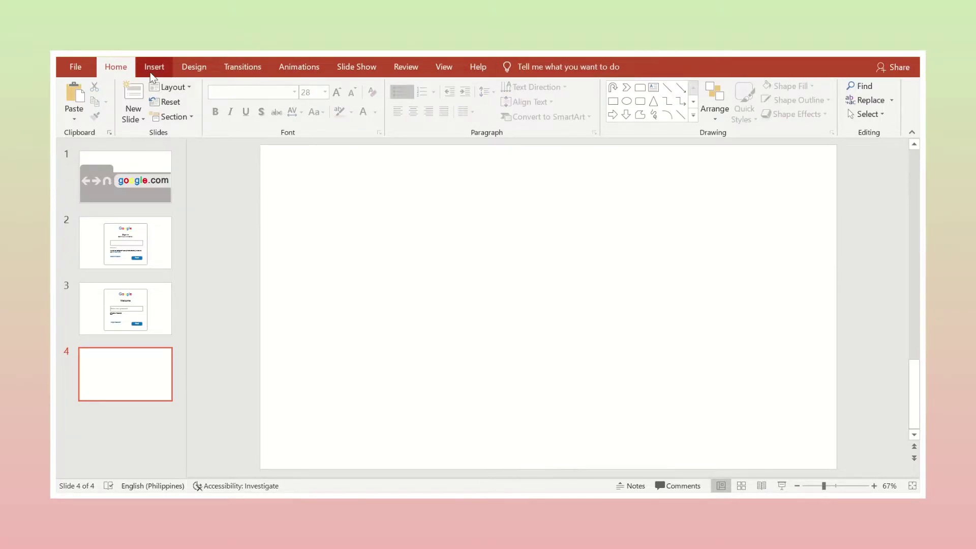
Step: Draw a rounded-rectangle pill shape on slide 4
click(155, 67)
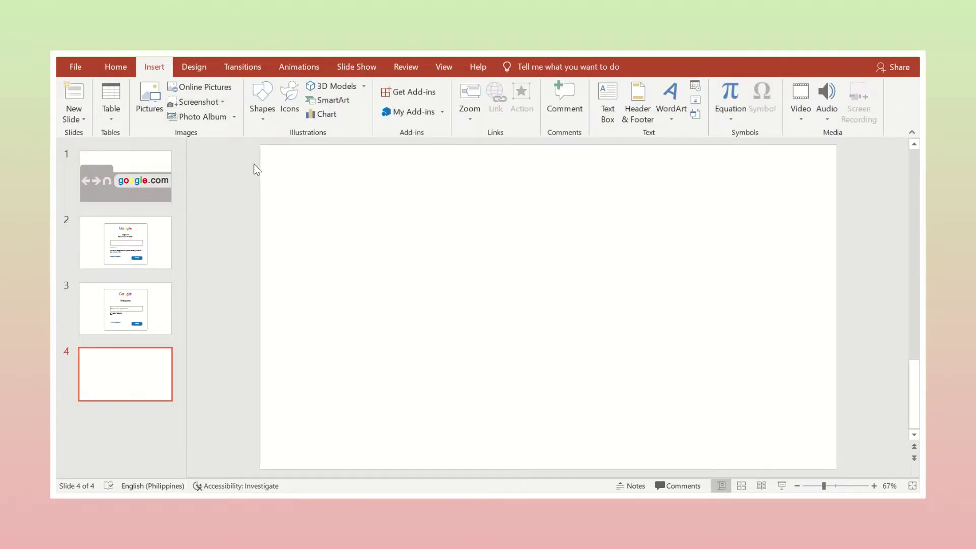
click(263, 102)
click(270, 216)
mouse_move(343, 207)
mouse_down()
mouse_move(431, 253)
mouse_move(371, 206)
mouse_up()
drag(433, 228, 482, 228)
mouse_move(408, 230)
mouse_down()
mouse_move(343, 255)
mouse_move(381, 266)
mouse_move(345, 273)
mouse_move(389, 270)
mouse_up()
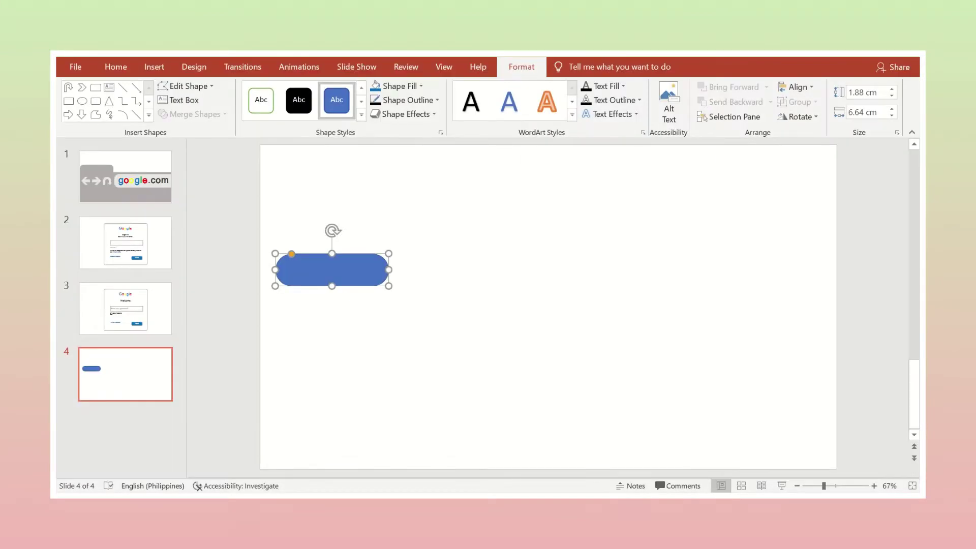
Step: Paste the larger Gmail sidebar screenshot in place of the smaller one and delete the pill
key(ctrl+v)
drag(361, 349, 330, 358)
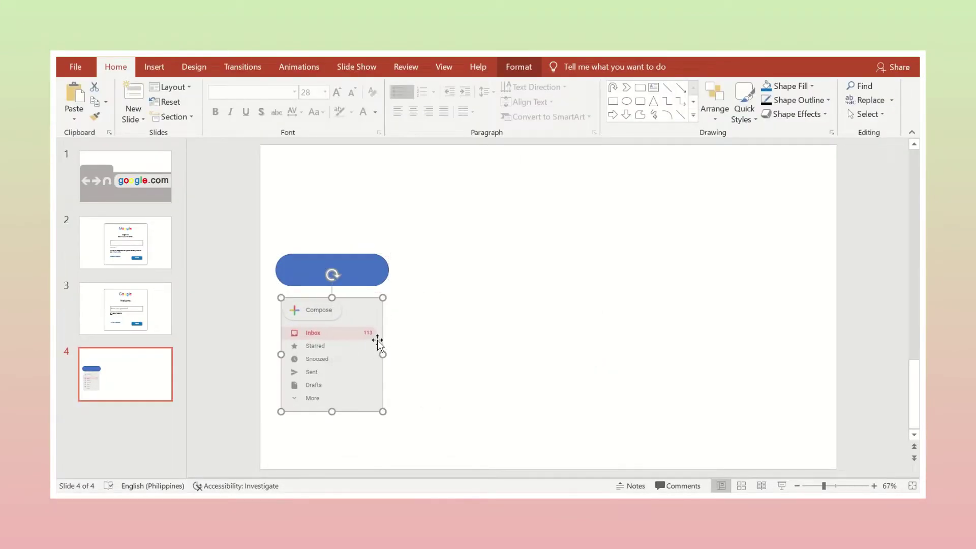
key(Delete)
key(ctrl+v)
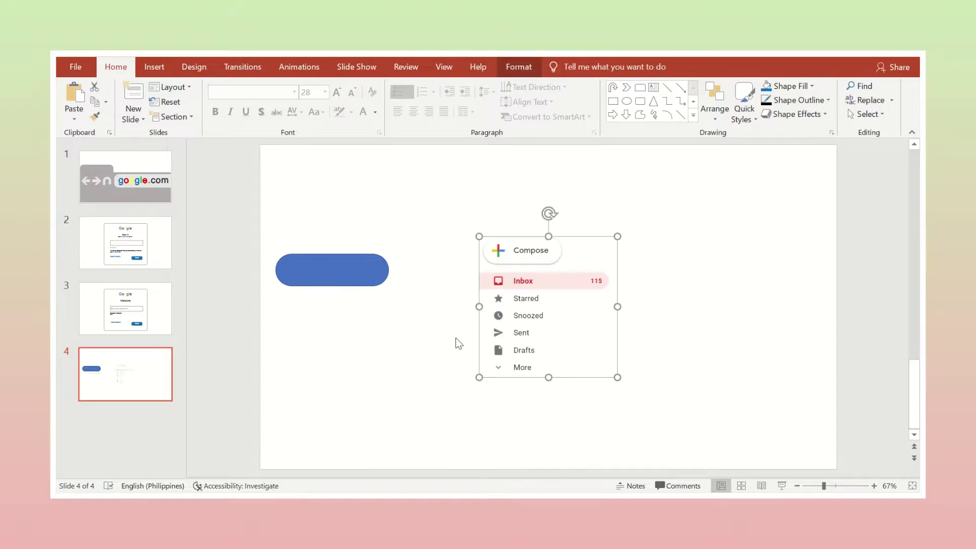
mouse_move(547, 314)
mouse_down()
mouse_move(343, 372)
mouse_move(325, 312)
mouse_up()
click(368, 264)
key(Delete)
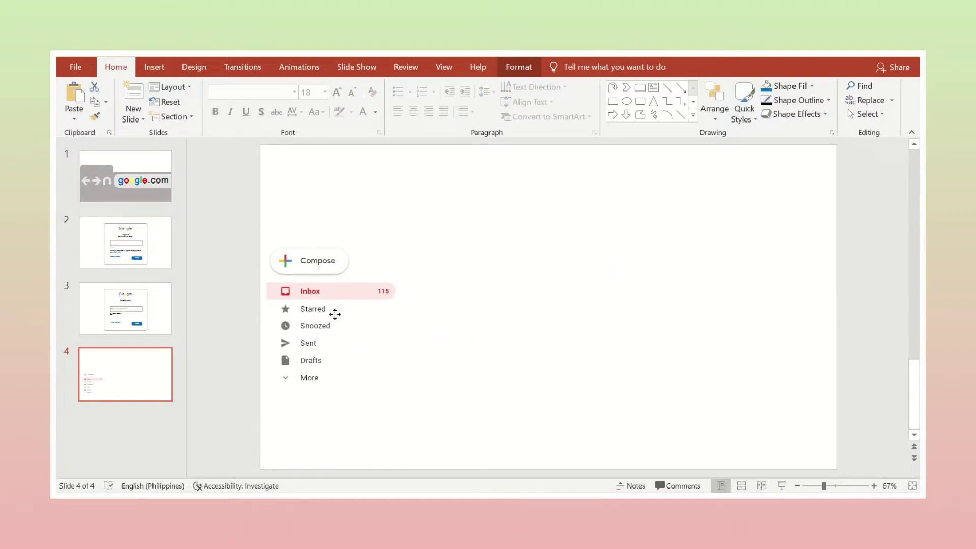
Step: Enlarge the Gmail sidebar image and position it on the slide's left
drag(399, 389, 464, 455)
drag(422, 396, 415, 350)
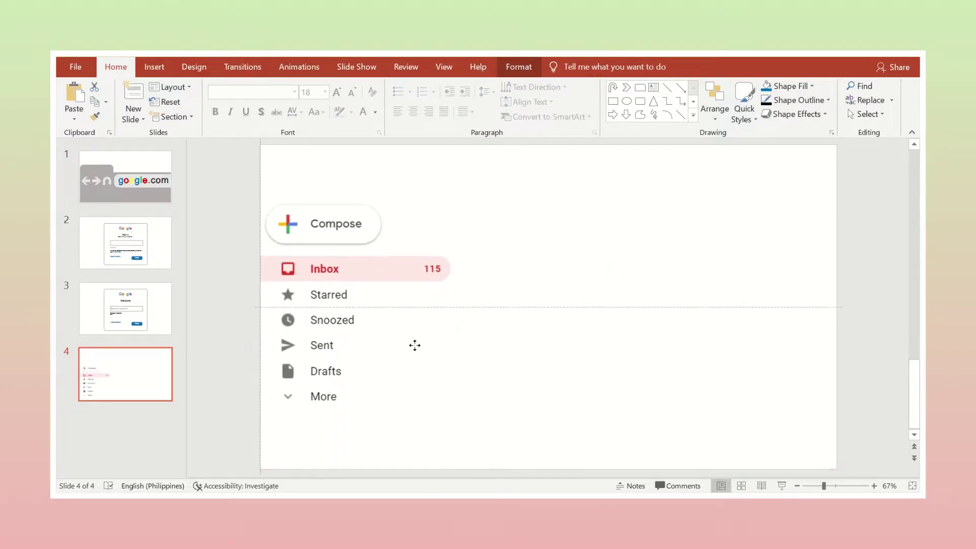
drag(462, 416, 445, 395)
drag(384, 319, 390, 340)
Step: Paste the Primary/Social/Promotions tab strip to the right of the sidebar
click(497, 362)
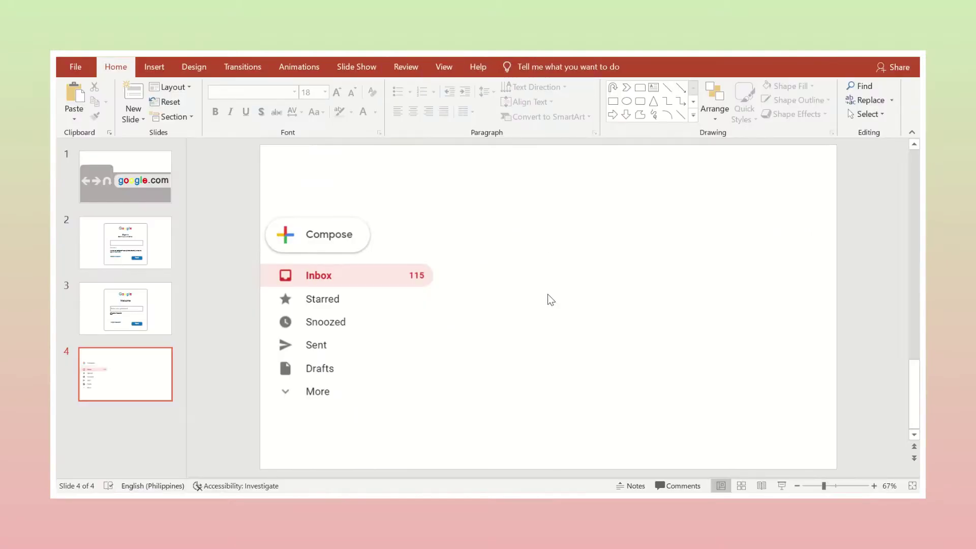
key(ctrl+v)
mouse_move(536, 312)
mouse_down()
mouse_move(601, 236)
mouse_move(725, 242)
mouse_move(865, 229)
mouse_move(730, 220)
mouse_up()
Step: Crop the Promotions tab off the tab strip picture
click(519, 66)
click(789, 118)
click(811, 136)
key(Escape)
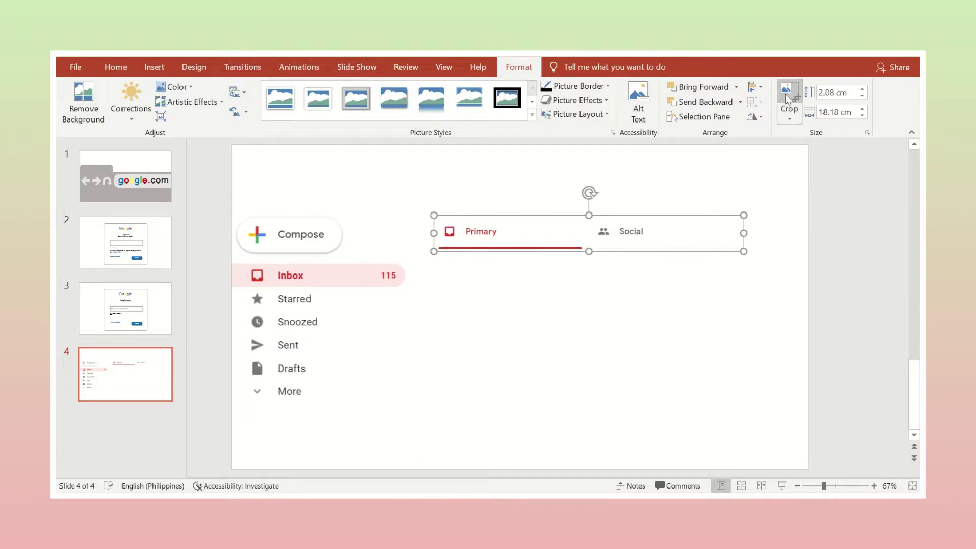
Step: Resize the tab strip beside the sidebar and crop its right side flush with the slide edge
drag(660, 244, 867, 264)
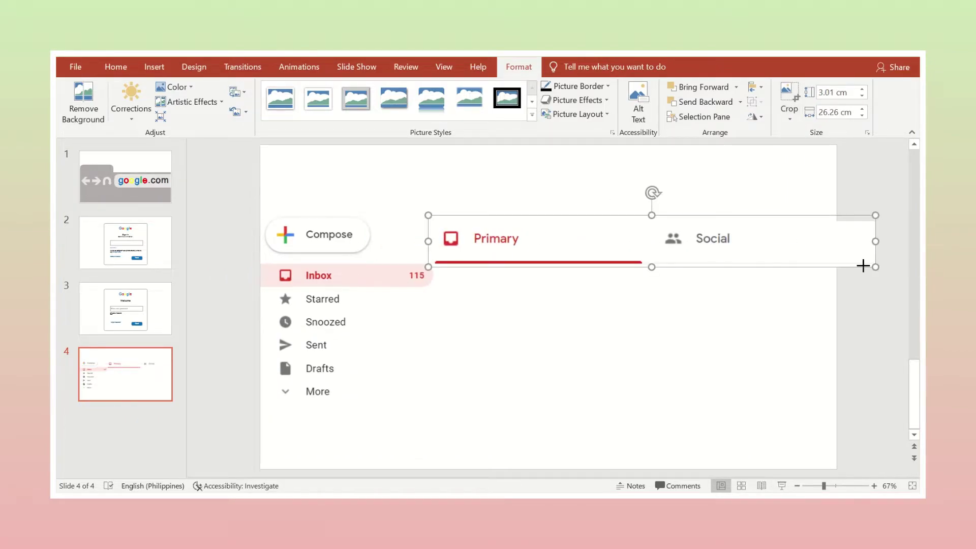
drag(761, 242, 747, 229)
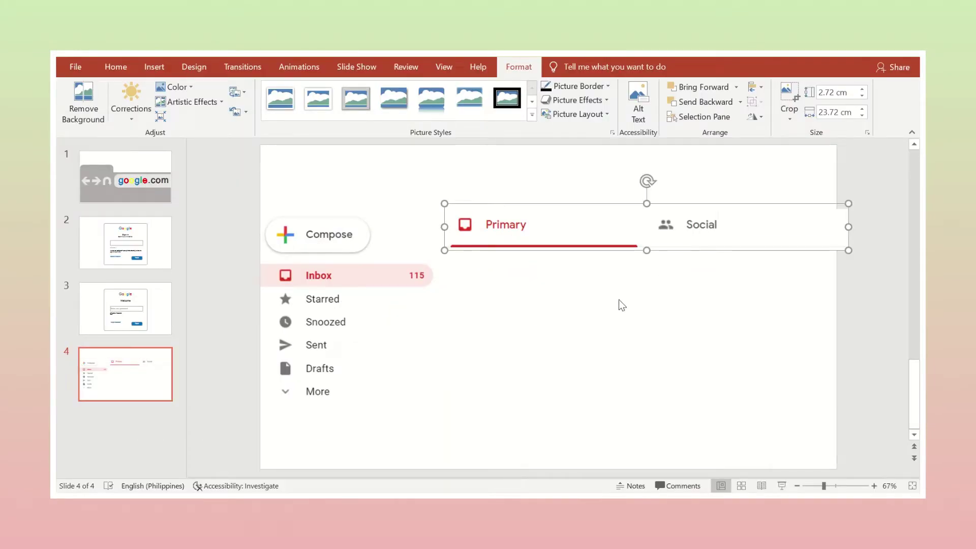
drag(586, 253, 465, 247)
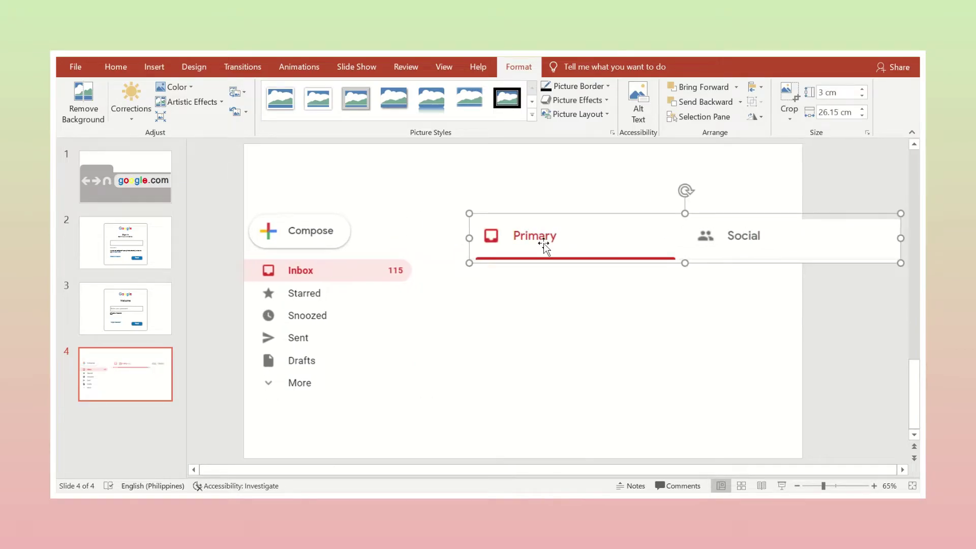
drag(465, 248, 520, 228)
click(790, 101)
drag(876, 230, 827, 230)
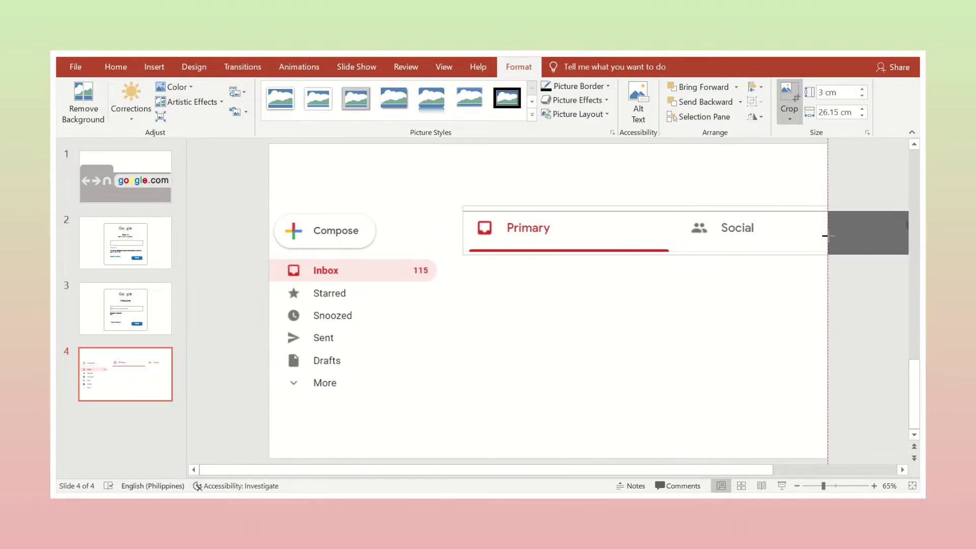
click(604, 329)
Step: Browse the Insert shapes list and the File screen, then return to the Home ribbon
click(154, 66)
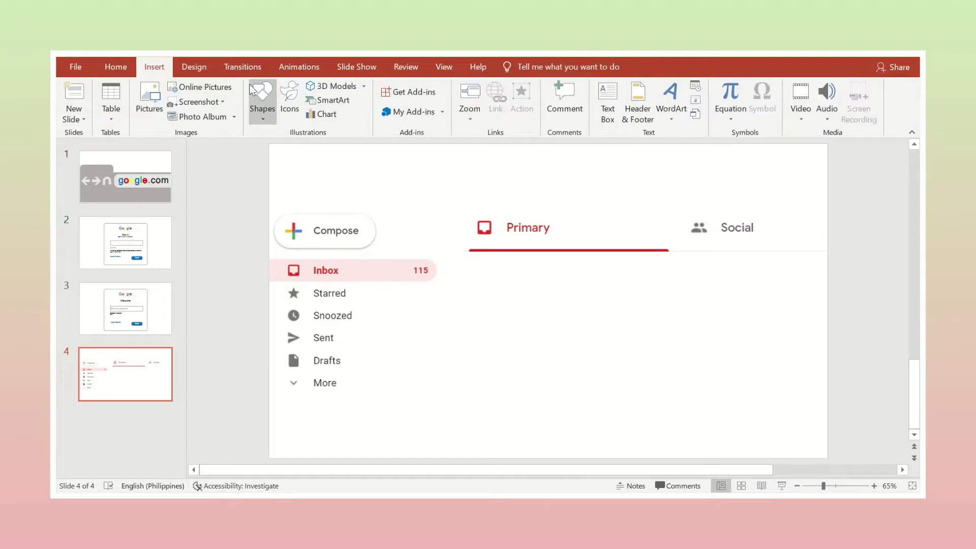
click(262, 101)
click(80, 73)
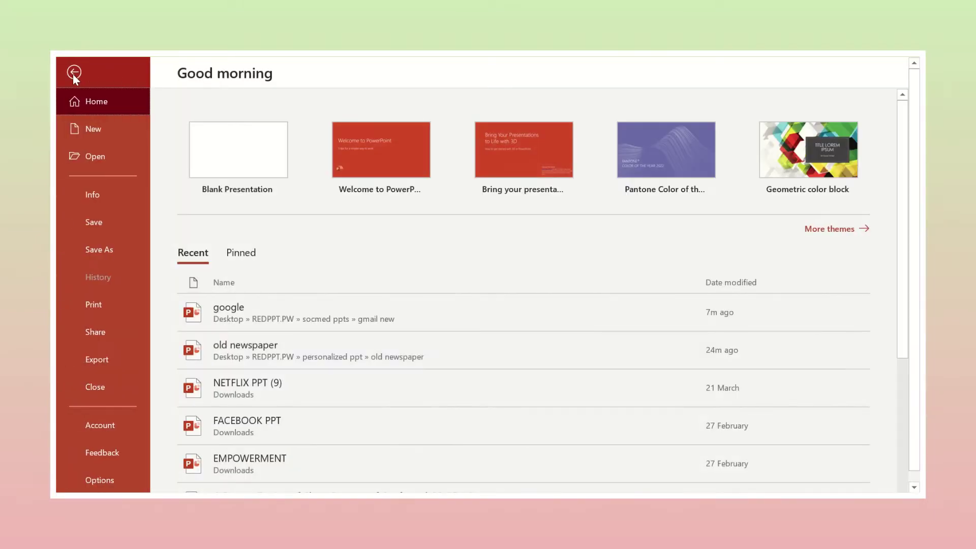
click(71, 74)
click(116, 66)
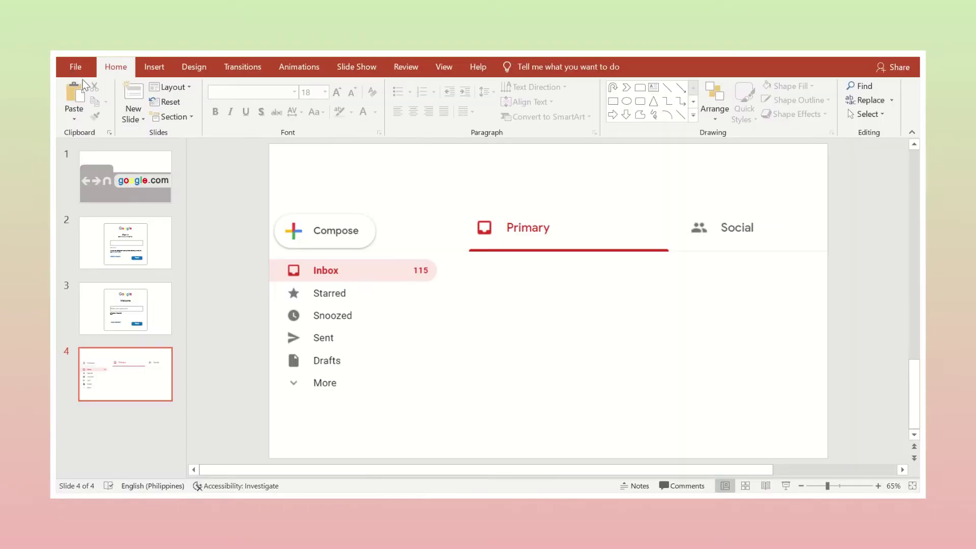
Step: Add a text box below the Primary tab reading 'Topic Number one'
click(154, 66)
click(275, 110)
click(608, 102)
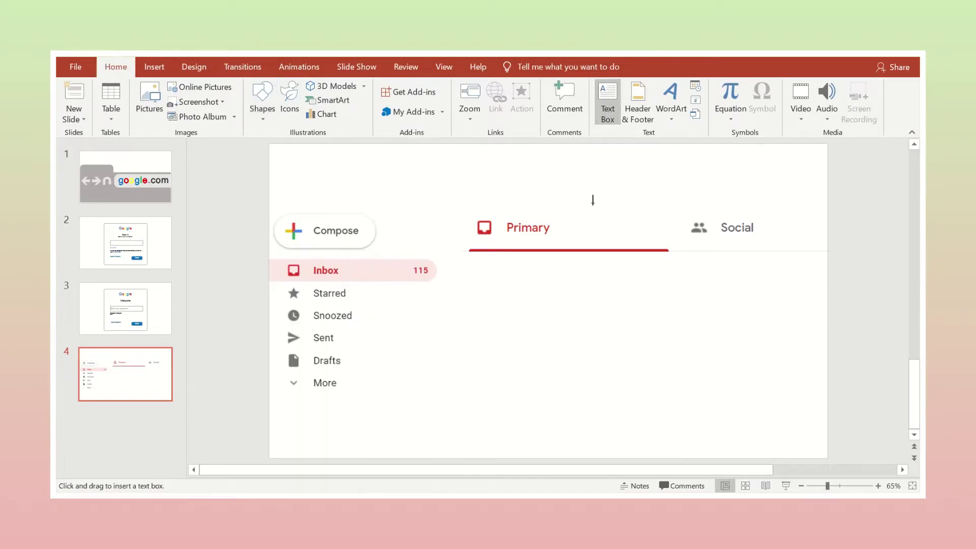
click(548, 305)
text(Topic Number one)
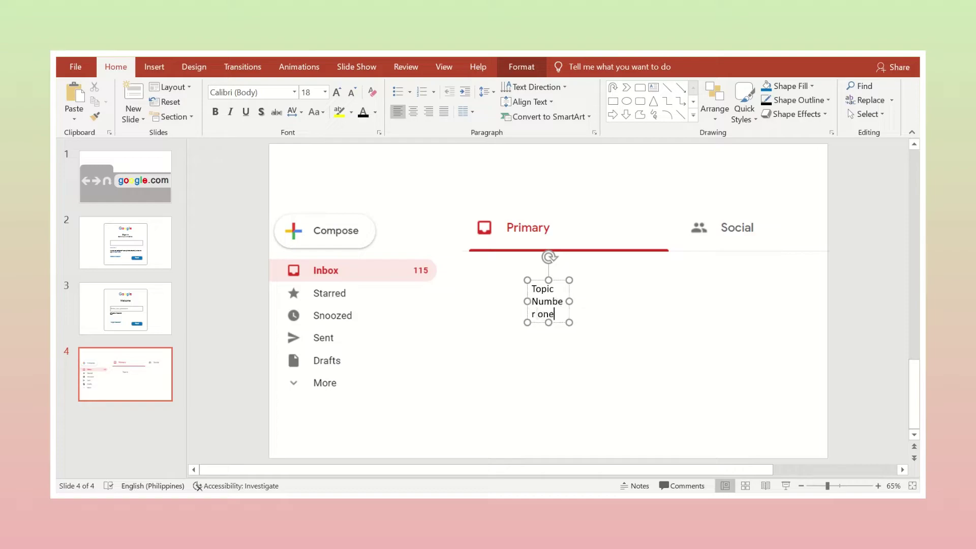
mouse_move(571, 301)
mouse_down()
mouse_move(676, 284)
mouse_move(614, 276)
mouse_up()
Step: Make 'Topic Number one' bold at 28 pt, kept on one line and shifted right
key(ctrl+a)
key(ctrl+b)
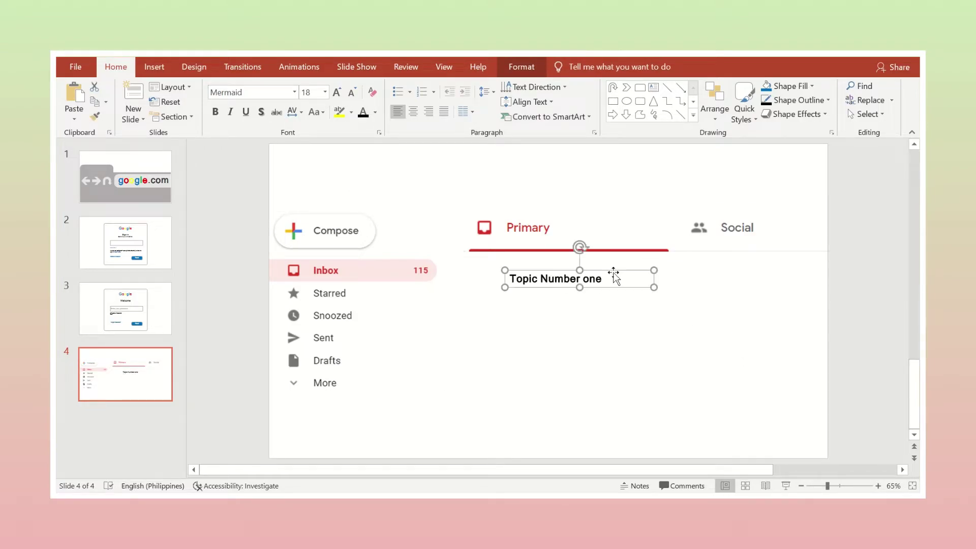
click(337, 92)
click(337, 92)
click(336, 92)
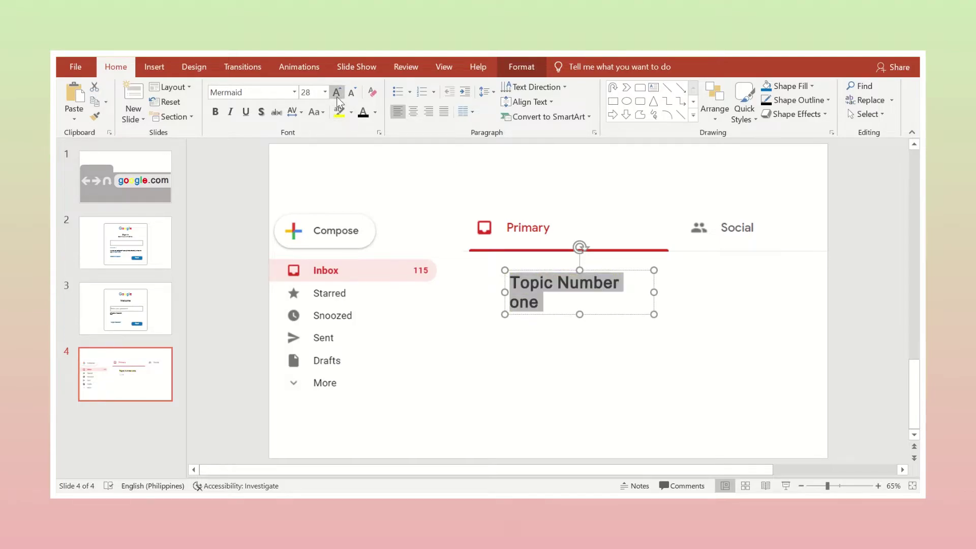
drag(657, 293, 704, 293)
drag(645, 272, 678, 279)
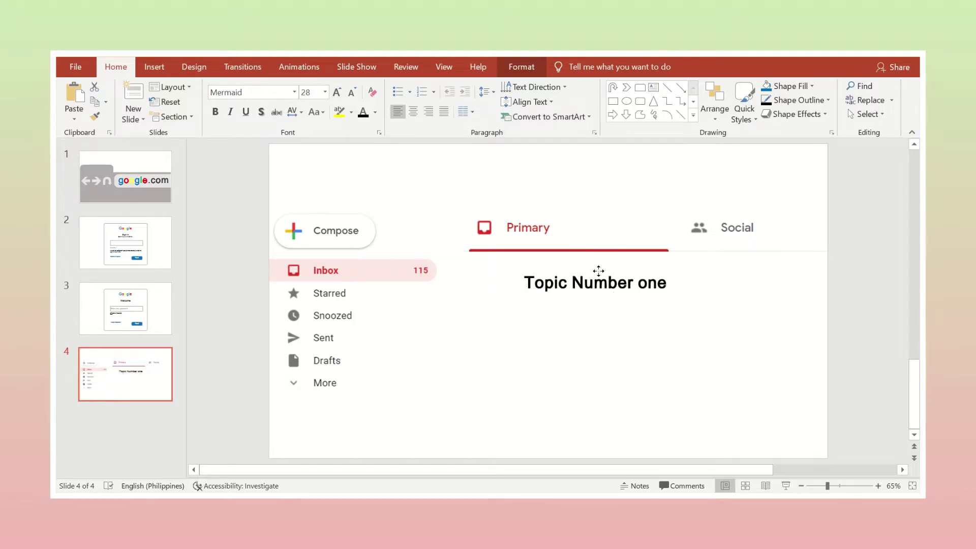
click(154, 67)
Step: Draw a small white-outlined checkbox square left of 'Topic Number one'
click(263, 104)
click(262, 216)
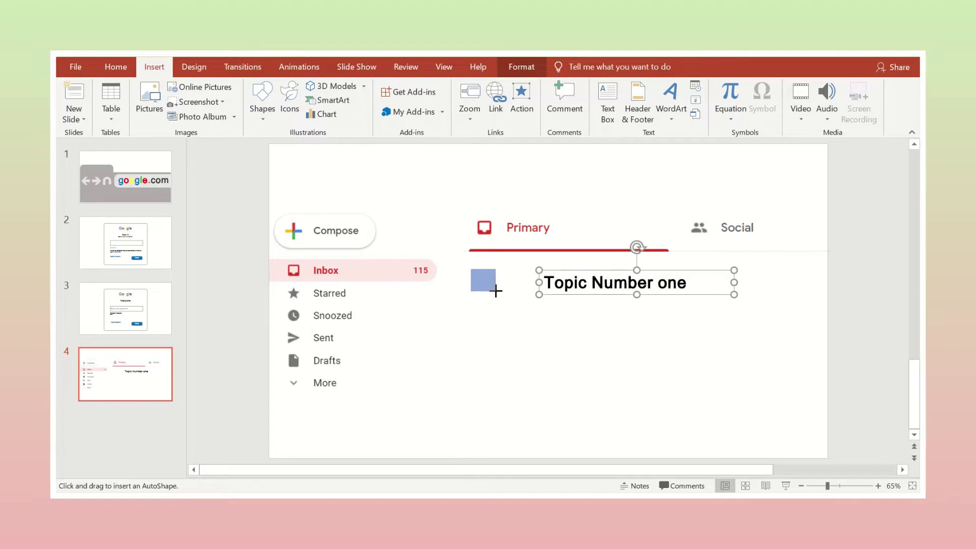
drag(496, 291, 496, 291)
click(404, 100)
click(391, 130)
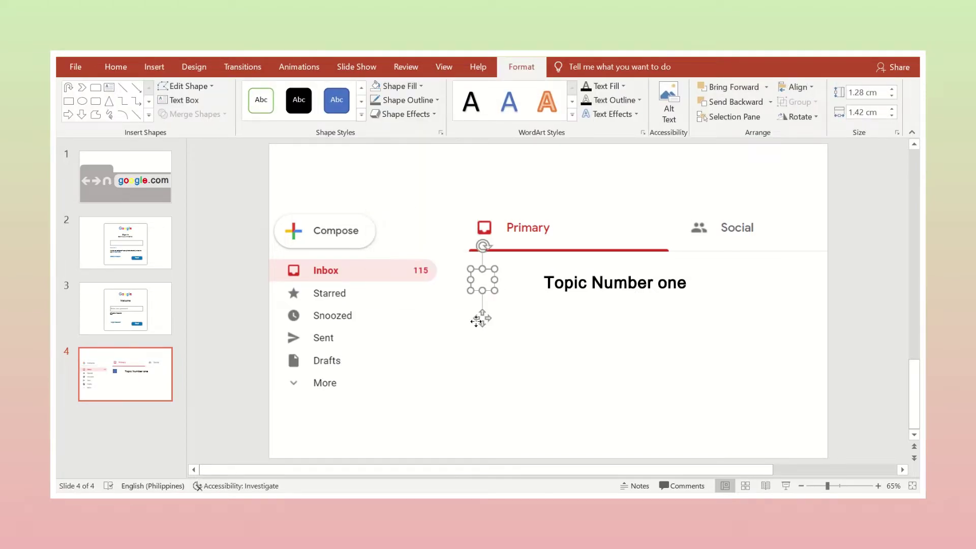
drag(495, 291, 504, 279)
Step: Duplicate the square, change the copy into a star, and nudge the topic text
key(ctrl+v)
click(187, 86)
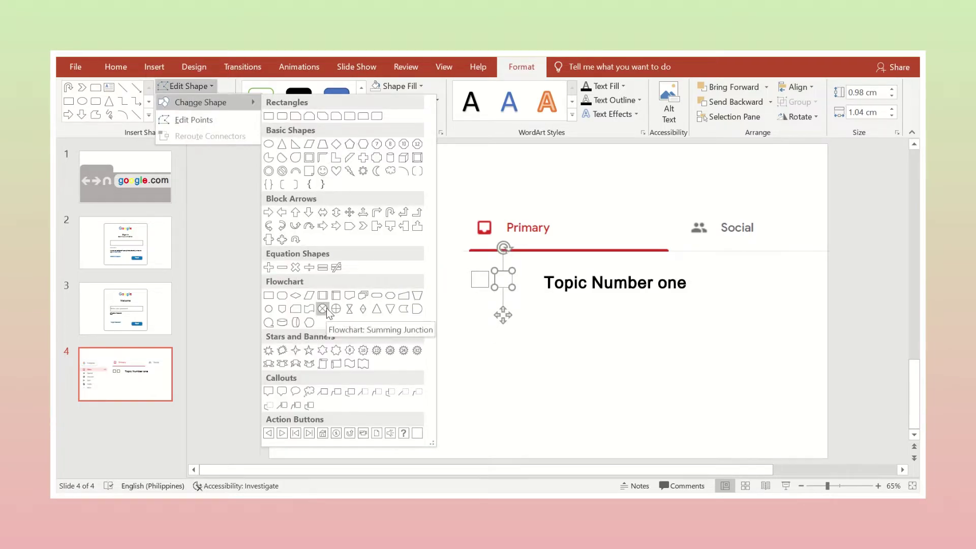
click(309, 350)
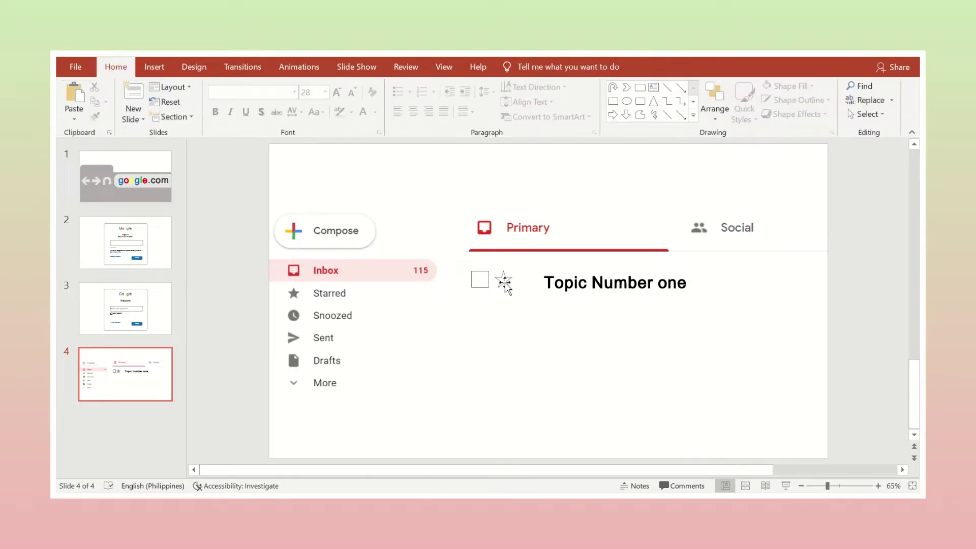
click(603, 271)
drag(603, 271, 599, 269)
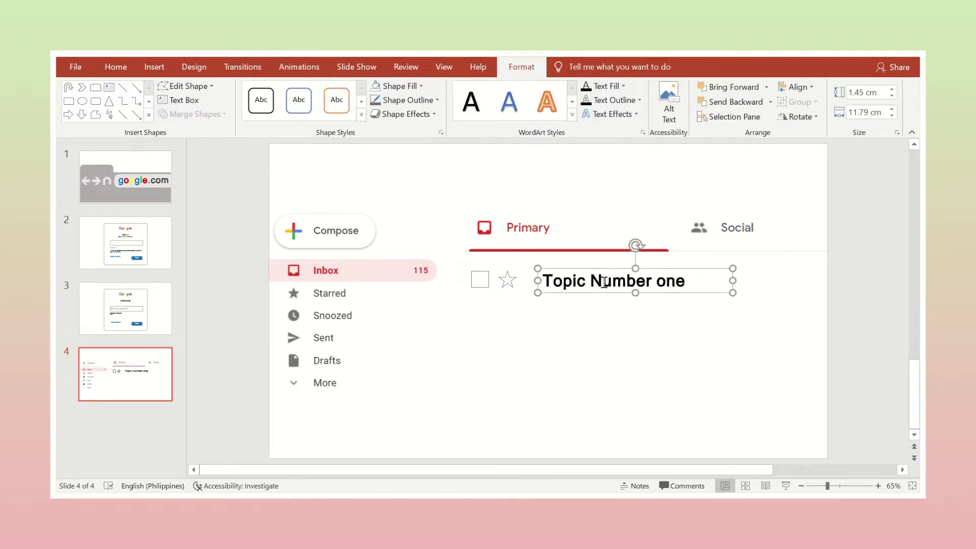
click(590, 345)
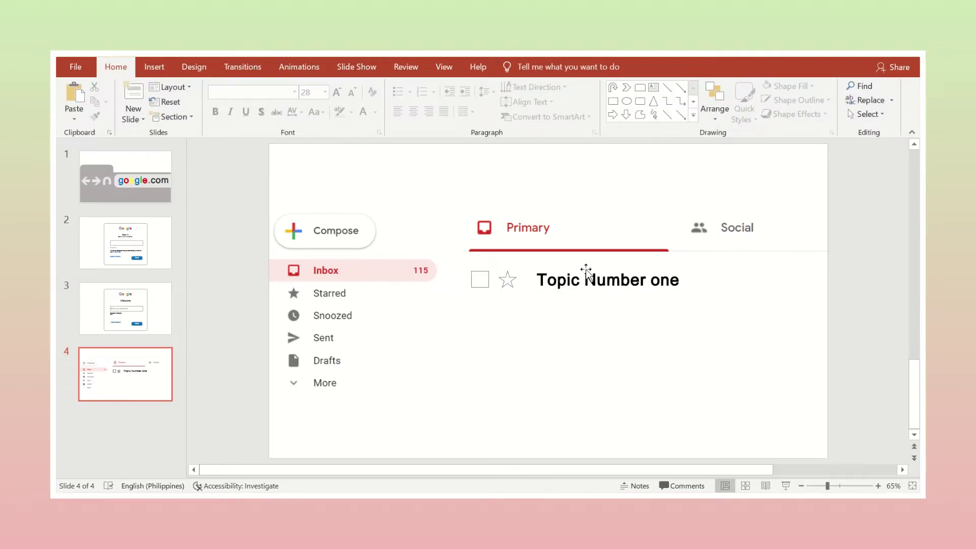
Step: Draw a wide unfilled rounded-rectangle search bar across the slide top
click(155, 67)
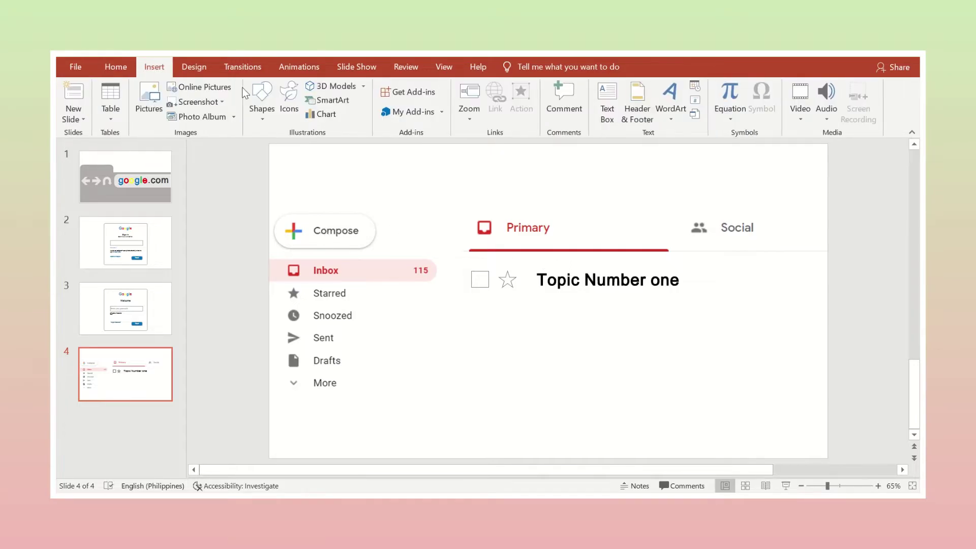
click(262, 101)
click(257, 216)
drag(286, 156, 680, 191)
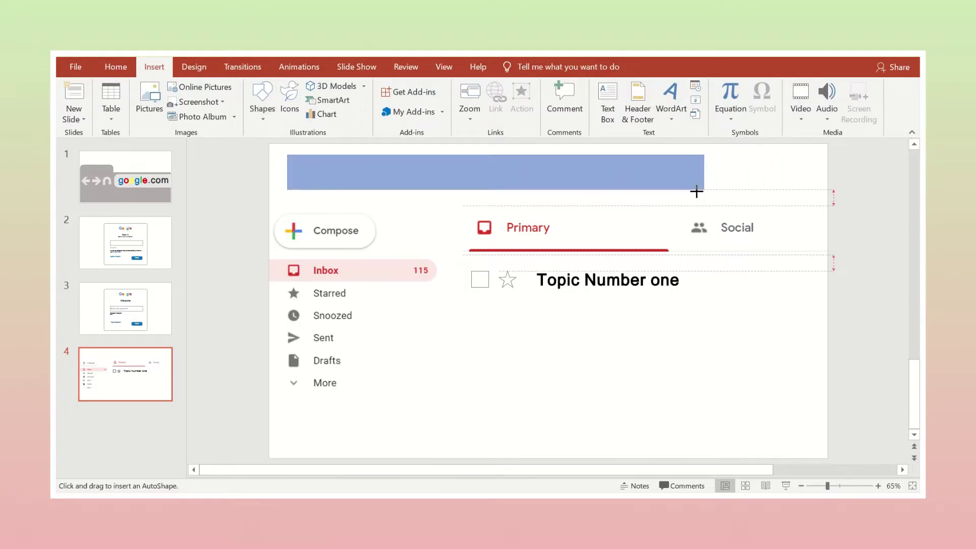
click(406, 100)
click(395, 145)
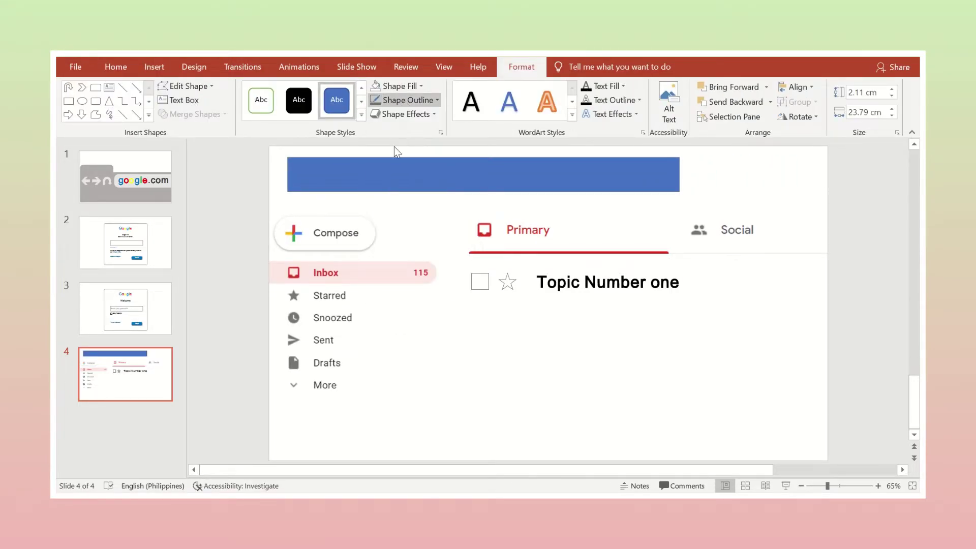
click(186, 86)
click(292, 158)
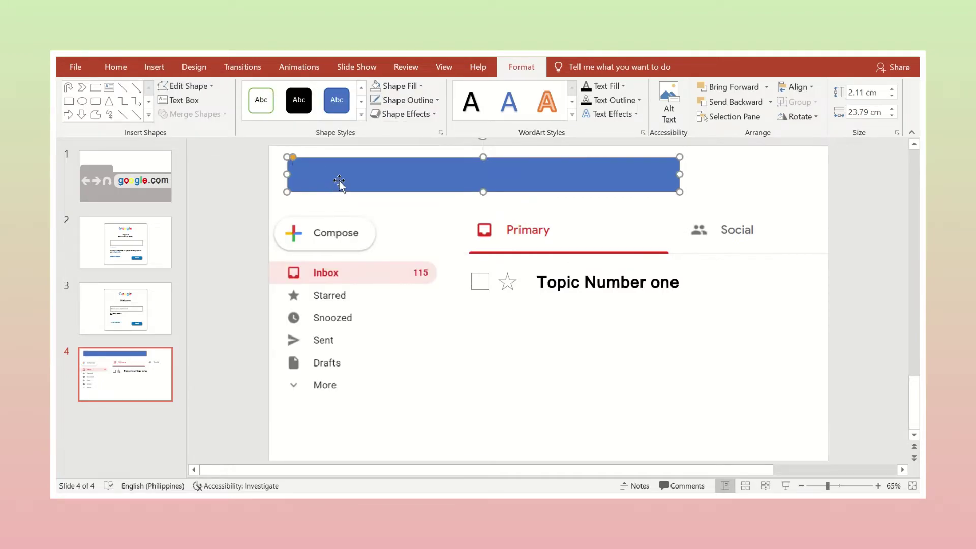
click(400, 86)
click(402, 201)
click(225, 248)
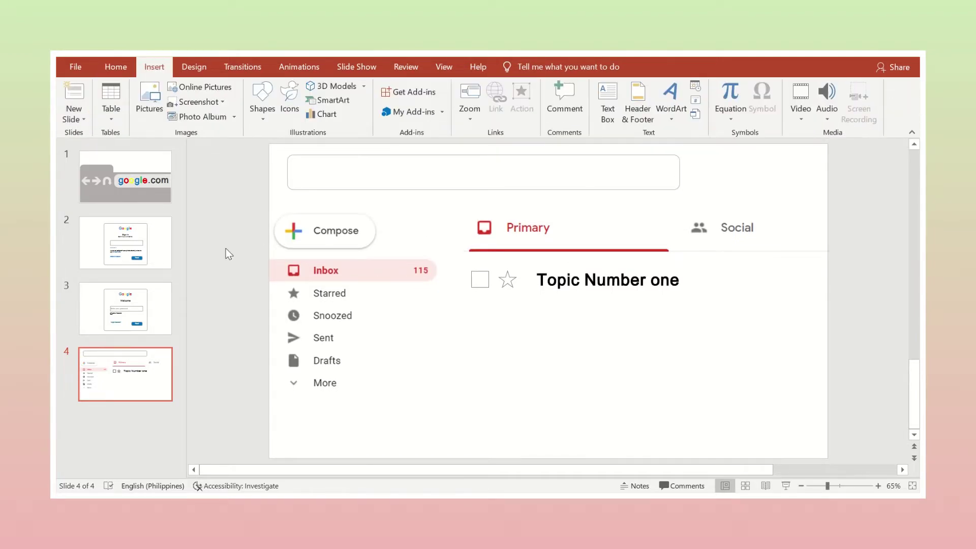
Step: Add a bold 'Search Mail' text box and move it inside the search bar
click(608, 102)
click(242, 221)
text(Serach mail)
key(ctrl+a)
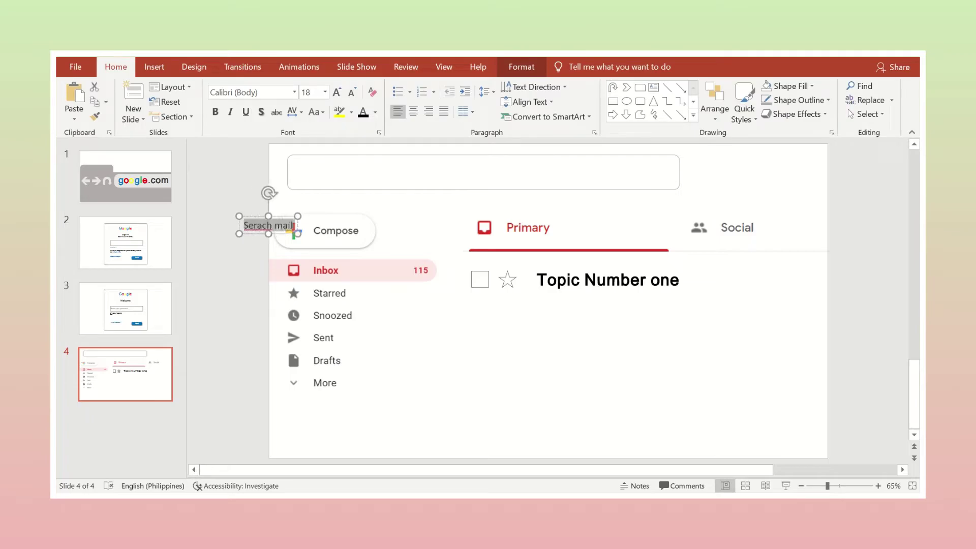
key(BackSpace)
text(Search Mail)
key(ctrl+a)
key(ctrl+b)
drag(268, 225, 351, 161)
click(218, 218)
click(348, 159)
Step: Draw a small circle with a thick grey outline as the magnifier lens
click(277, 208)
click(154, 66)
click(263, 99)
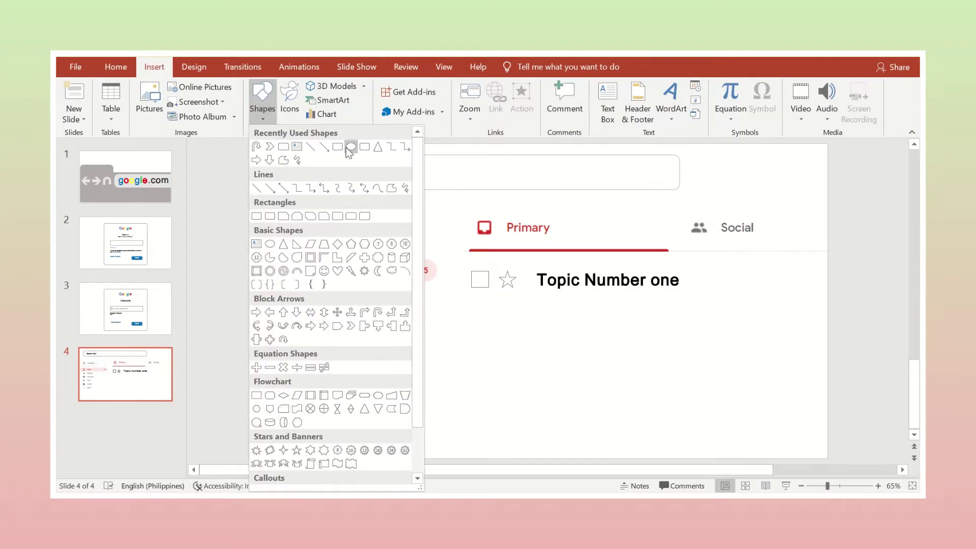
click(288, 149)
drag(212, 212, 229, 230)
click(399, 86)
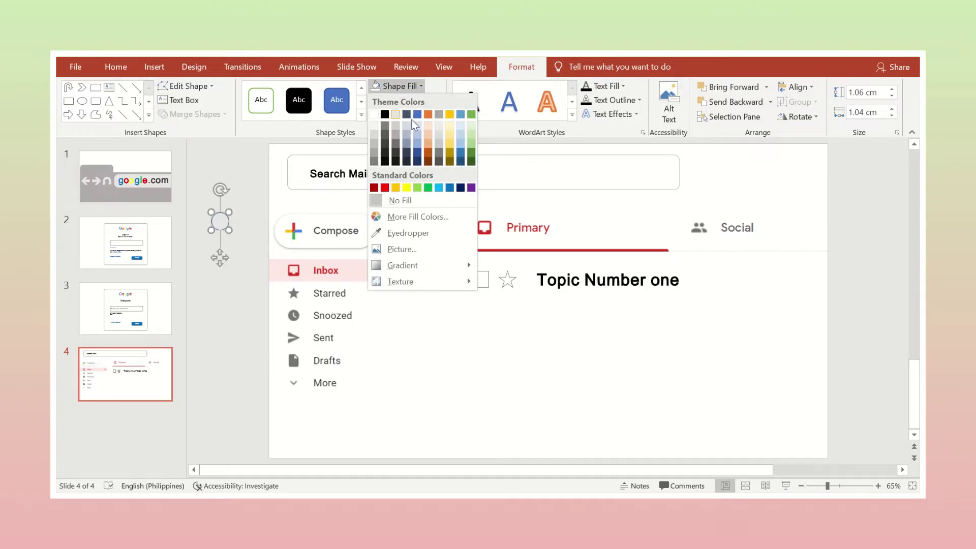
click(407, 100)
click(385, 140)
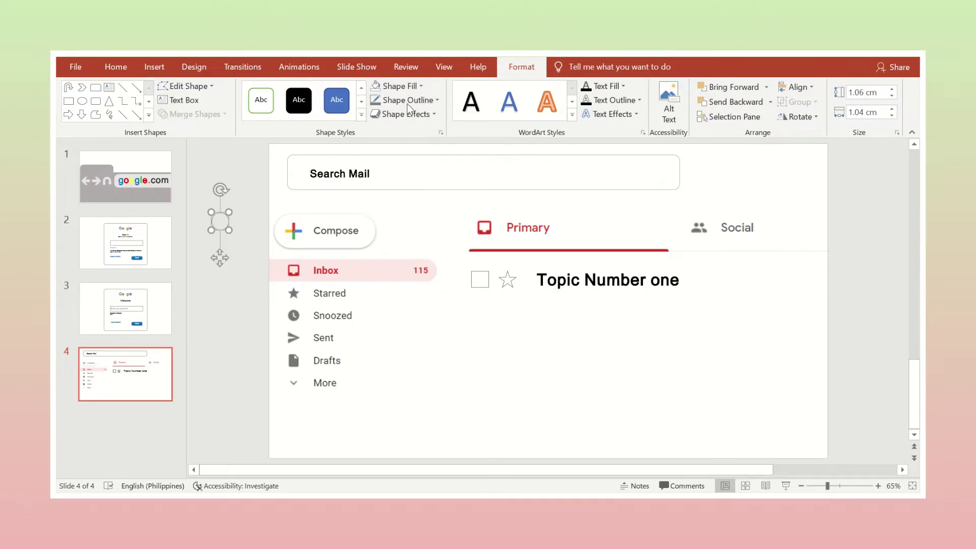
click(408, 101)
click(539, 328)
Step: Add a short 2¼ pt handle line to the circle to finish the magnifier icon
click(122, 87)
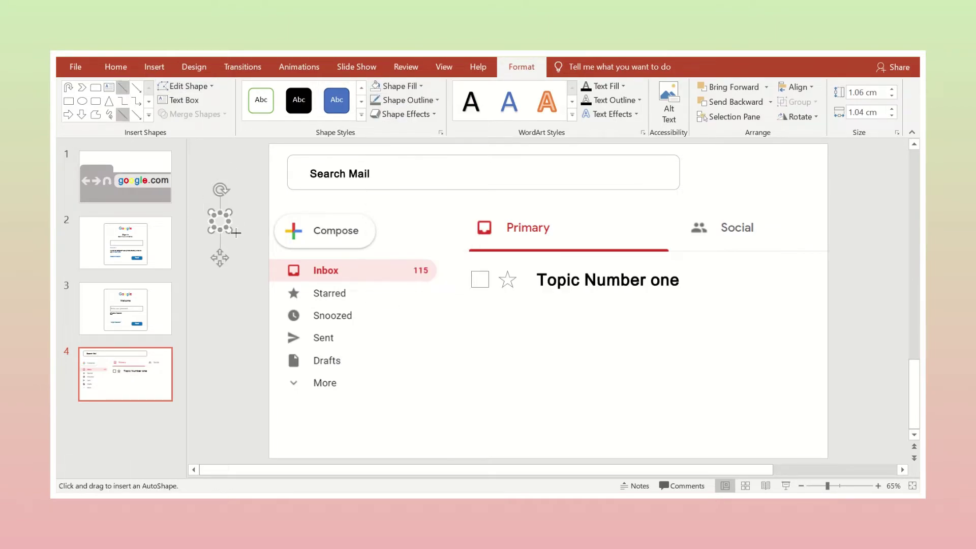
drag(235, 235, 228, 228)
click(408, 100)
click(408, 100)
click(408, 100)
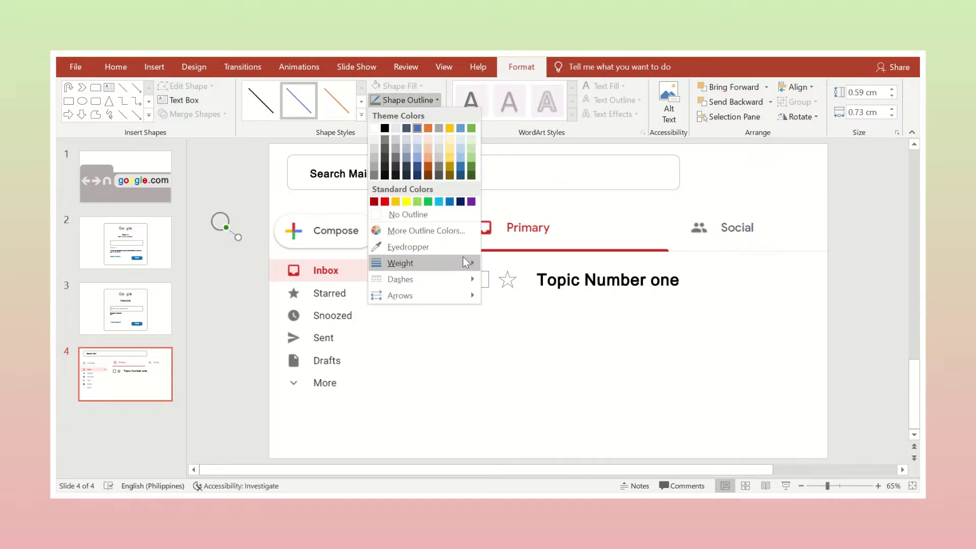
click(532, 336)
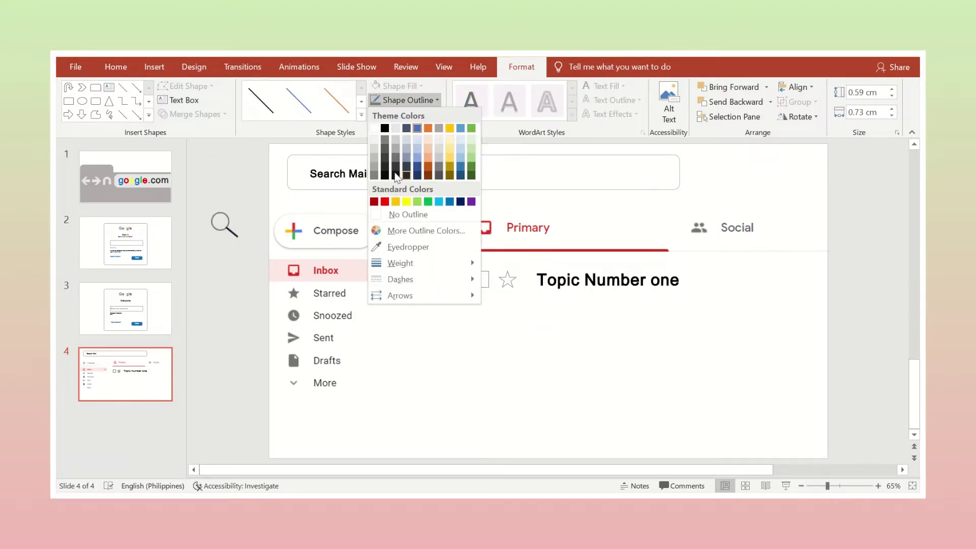
click(223, 238)
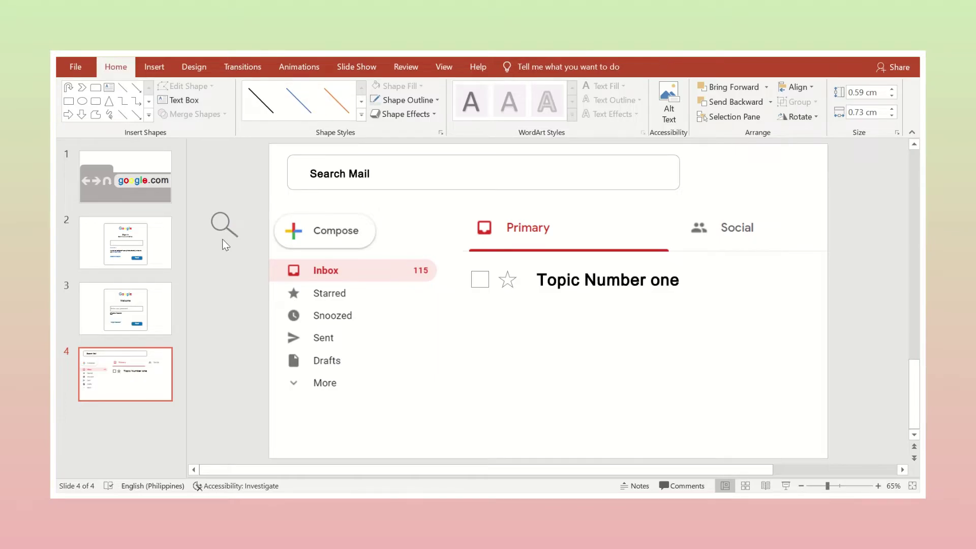
click(224, 237)
Step: Move the magnifier icon into the search bar just before 'Search Mail'
ctrl+scroll(264, 265, up, 10)
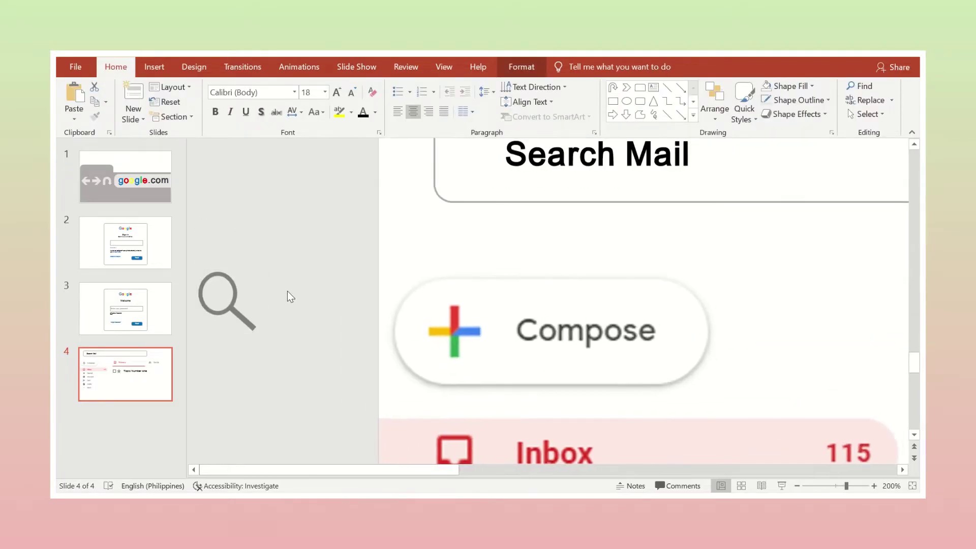
mouse_move(252, 331)
mouse_down()
mouse_move(245, 321)
mouse_move(484, 156)
mouse_up()
click(318, 199)
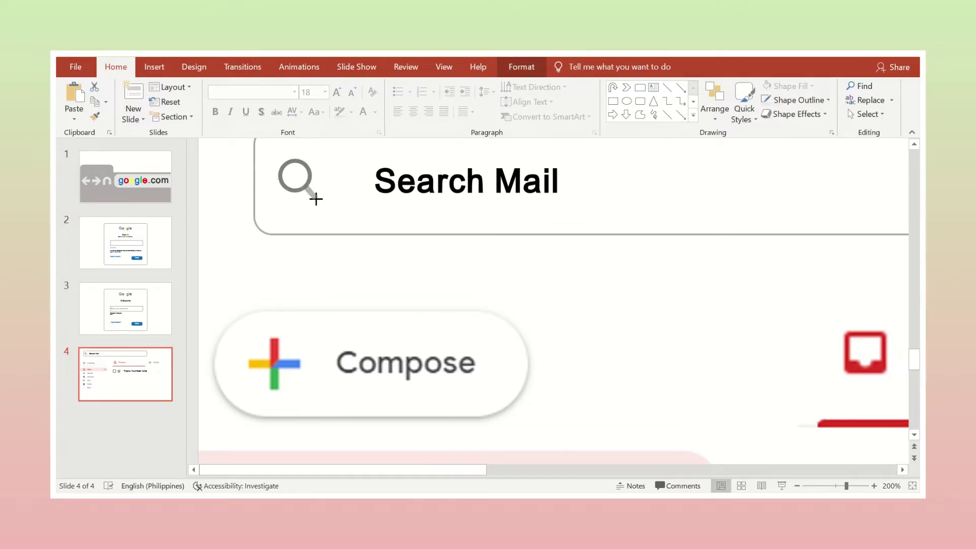
ctrl+scroll(305, 193, down, 5)
click(358, 178)
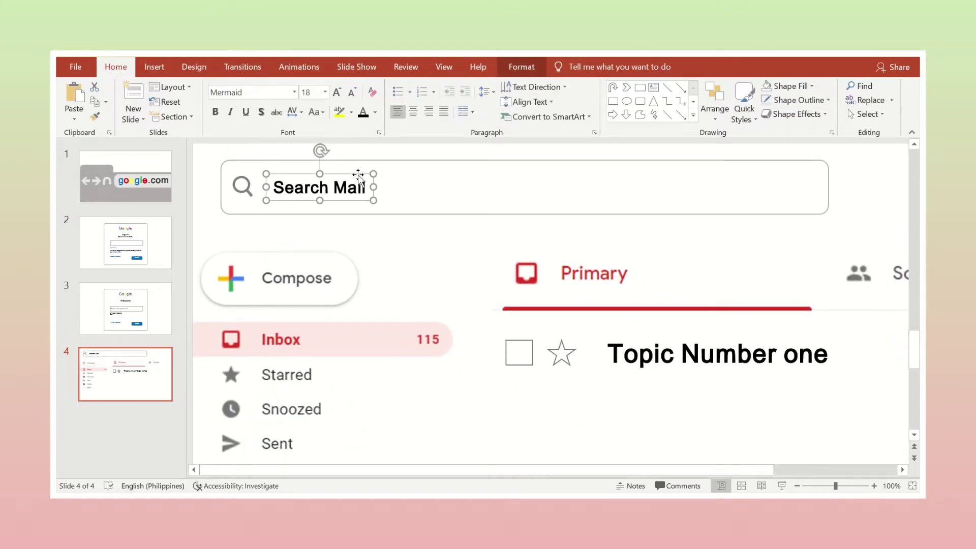
ctrl+scroll(384, 279, down, 3)
key(Escape)
Step: Draw a circle at the top right of slide 4
click(154, 67)
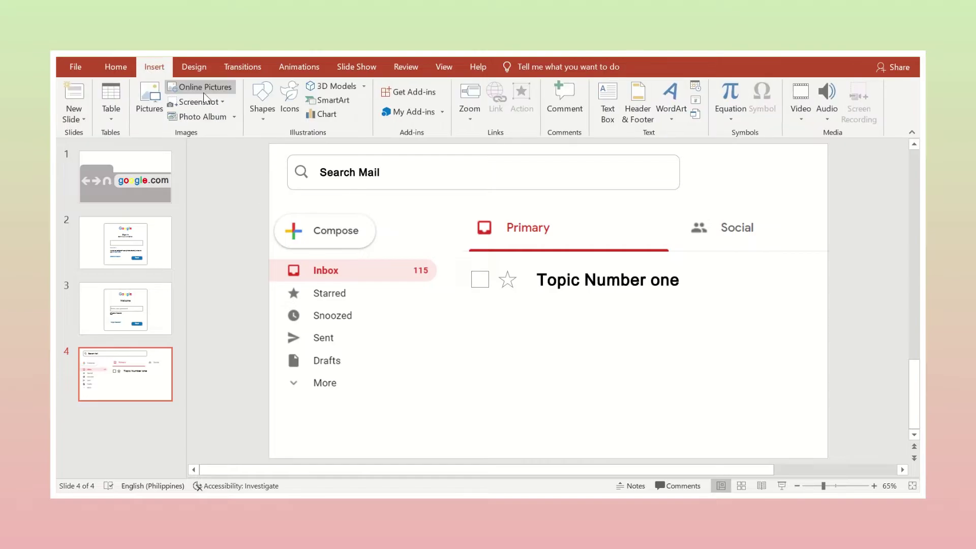
click(262, 102)
click(345, 148)
drag(776, 159, 810, 193)
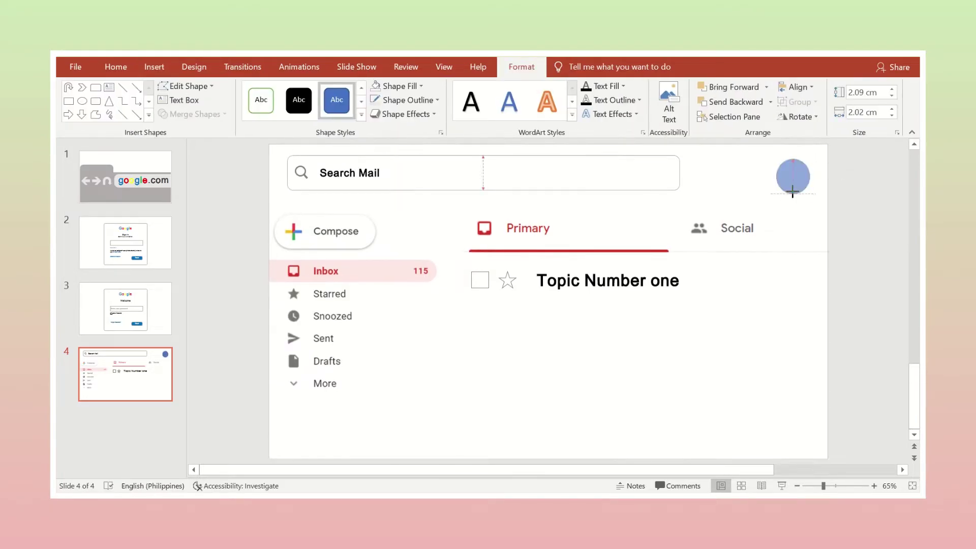
Step: Give the circle a light green fill, a grey 4½ pt outline, and a size-36 letter R
click(400, 86)
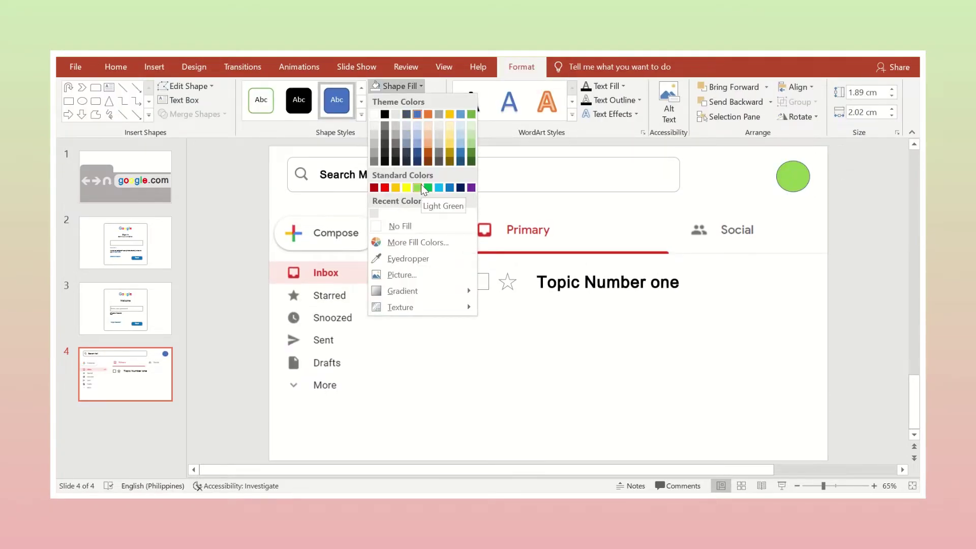
click(422, 185)
click(407, 100)
click(394, 157)
click(407, 101)
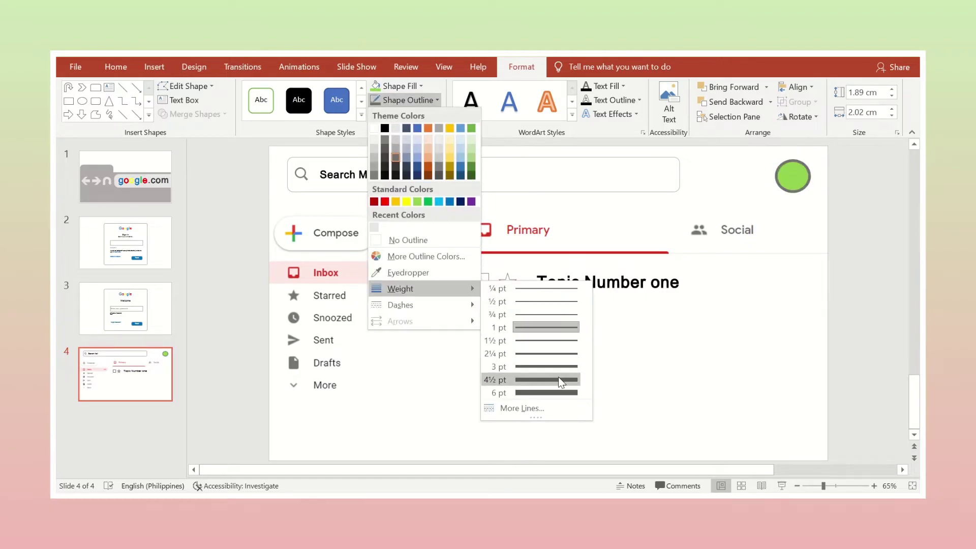
click(558, 381)
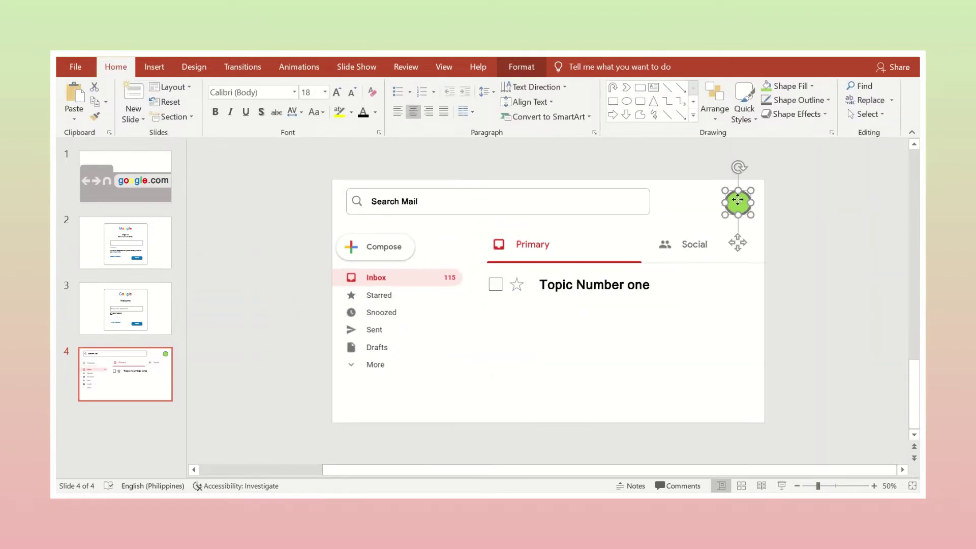
text(R)
click(340, 92)
click(834, 327)
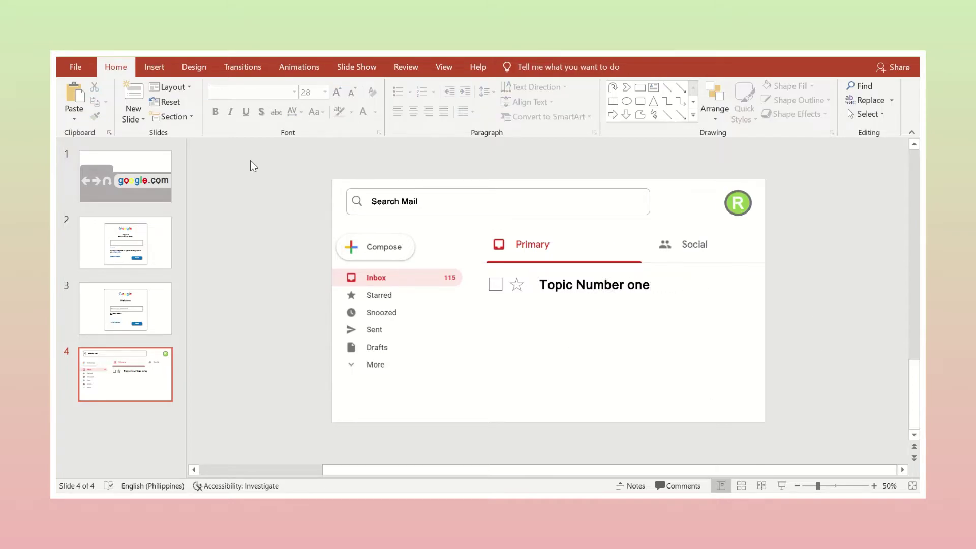
Step: Draw a light gray divider line under the Topic Number one row
click(154, 67)
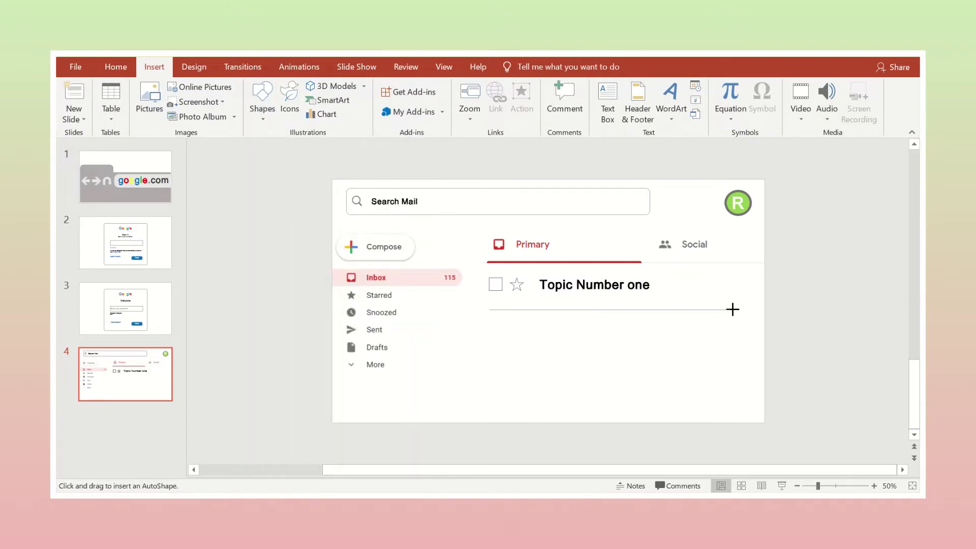
drag(733, 310, 751, 309)
click(407, 100)
click(396, 142)
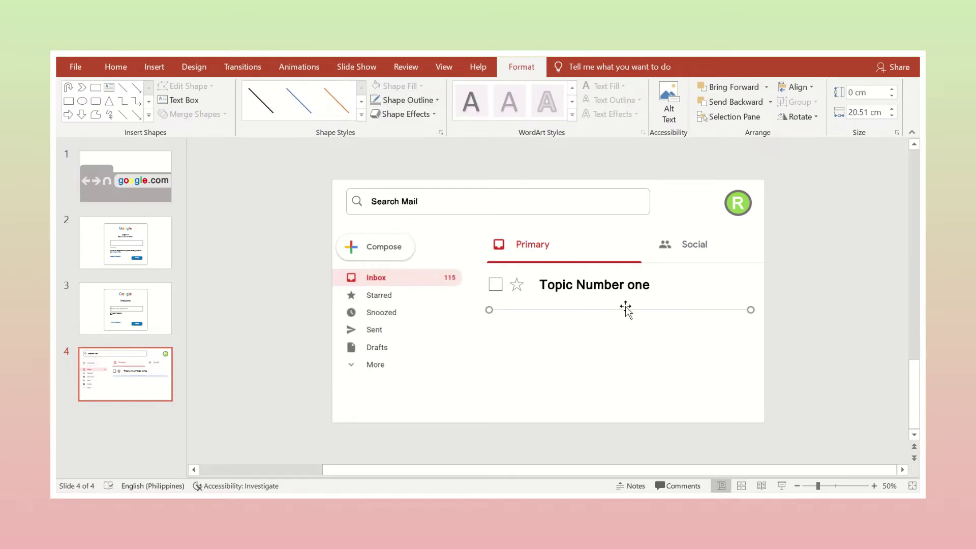
click(610, 284)
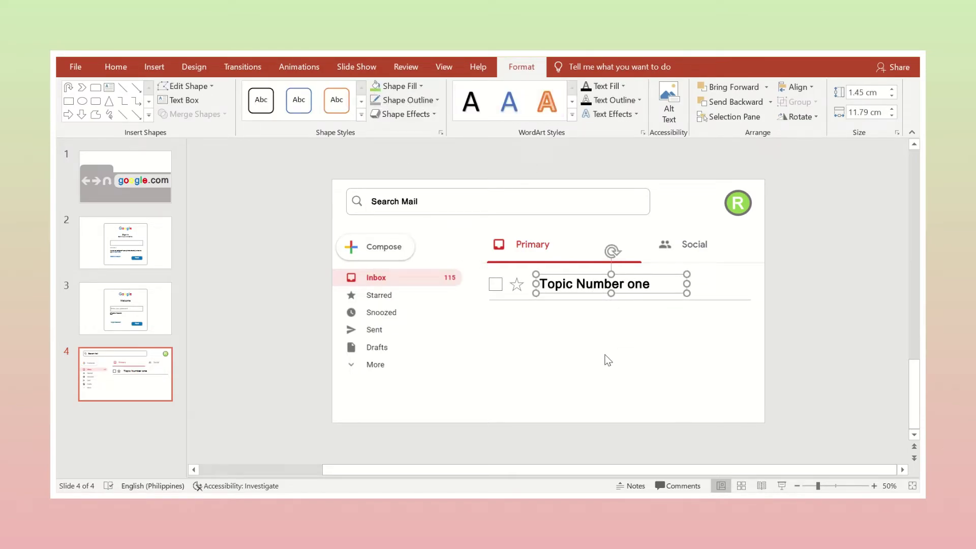
Step: Copy the Topic Number one row's text, checkbox and star below it as Topic Number Two
click(491, 314)
click(680, 292)
shift+click(496, 284)
shift+click(516, 285)
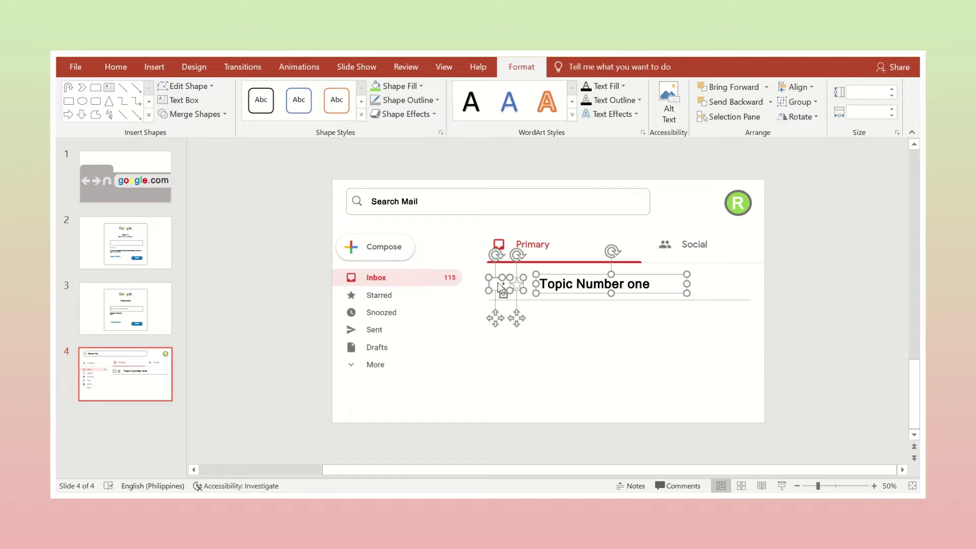
drag(593, 291, 594, 320)
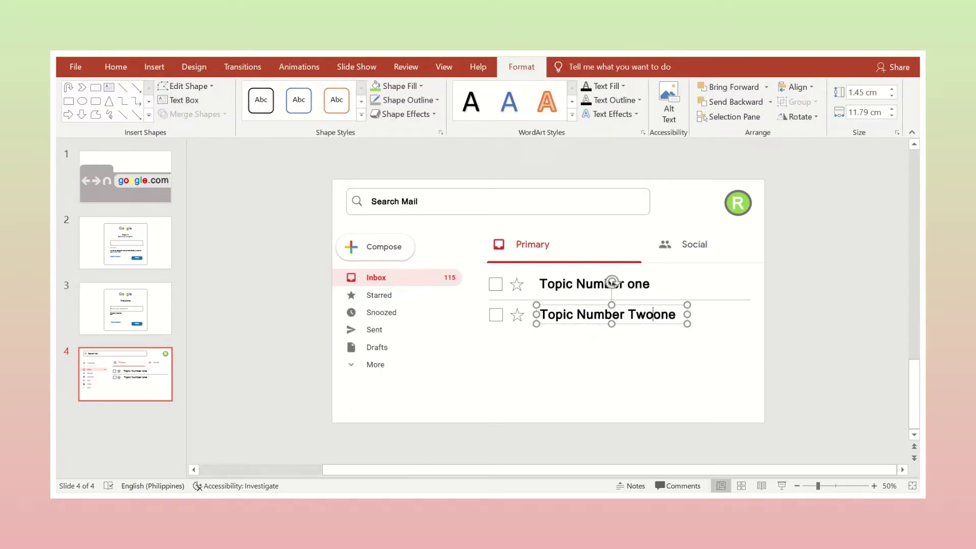
Step: Copy the second row with its divider below it as the Topic Number Three row
click(670, 298)
click(711, 300)
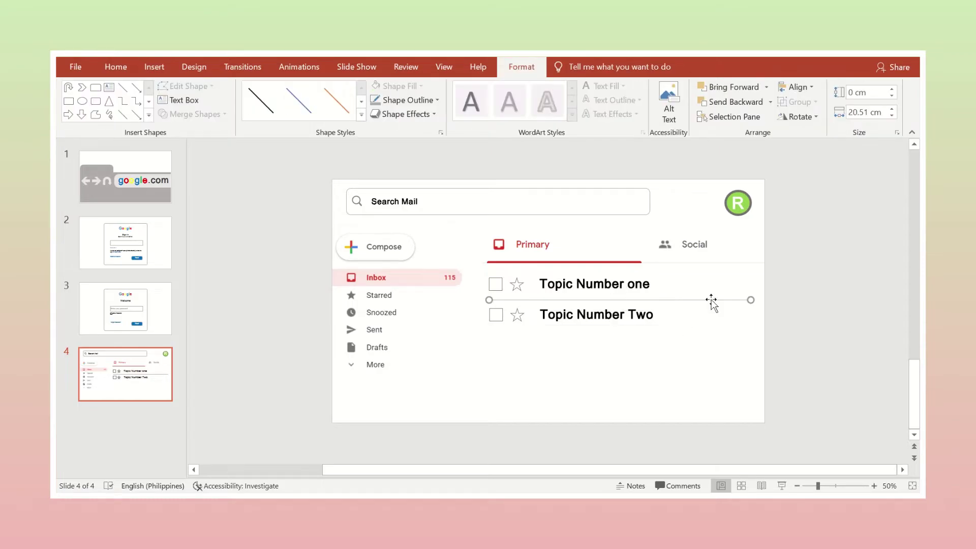
click(710, 300)
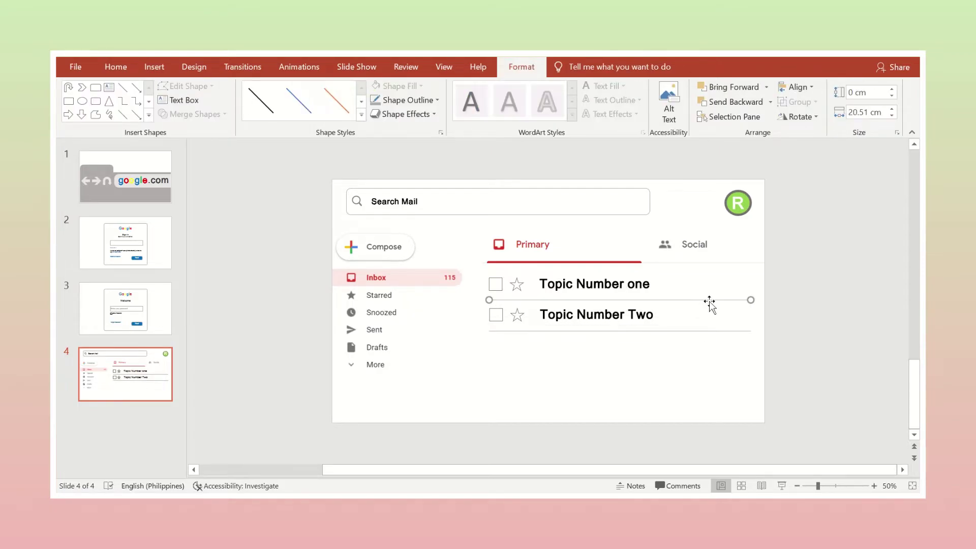
key(Escape)
drag(713, 364, 483, 303)
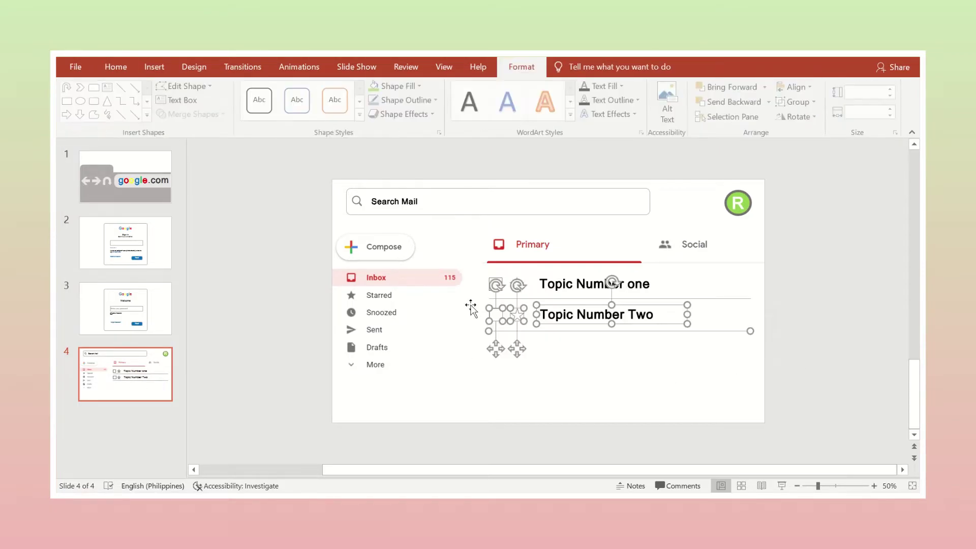
drag(601, 315, 602, 348)
click(653, 348)
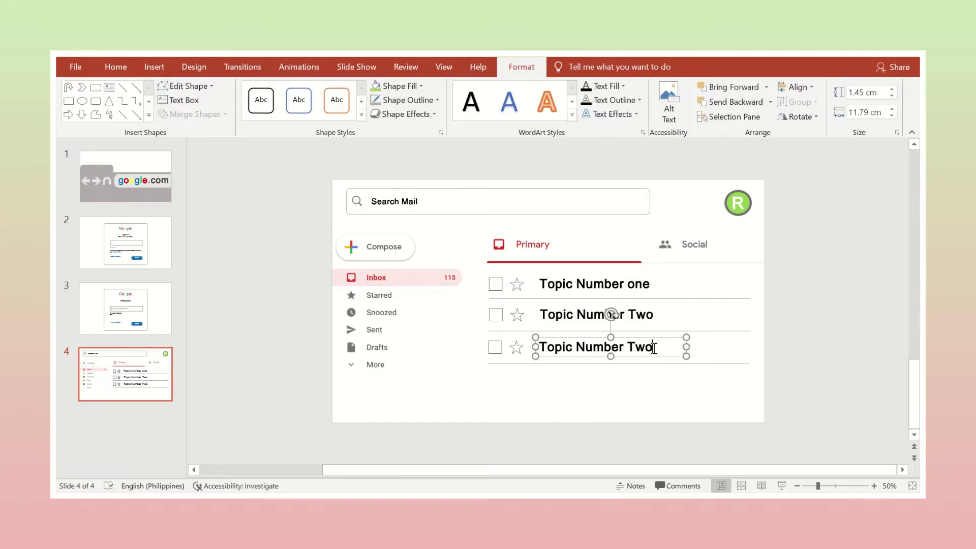
text(hree)
click(782, 329)
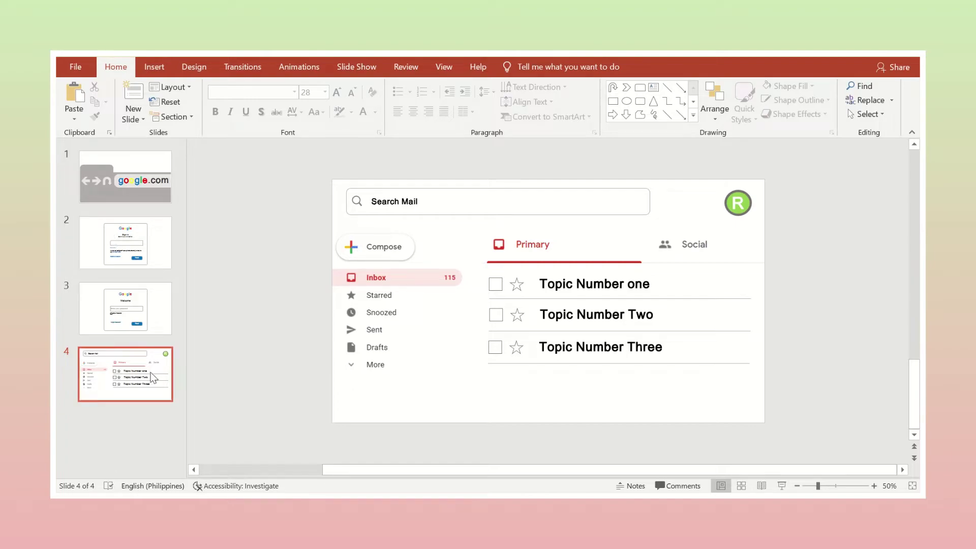
Step: Add a new fifth slide and delete its title placeholder
key(ctrl+m)
click(471, 191)
key(Delete)
click(499, 247)
key(Delete)
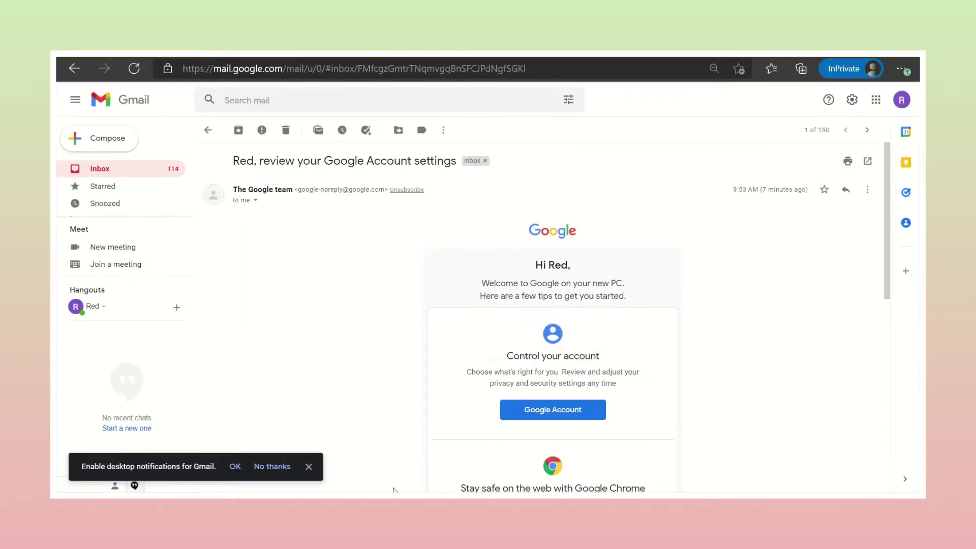
drag(192, 118, 288, 139)
drag(453, 142, 452, 142)
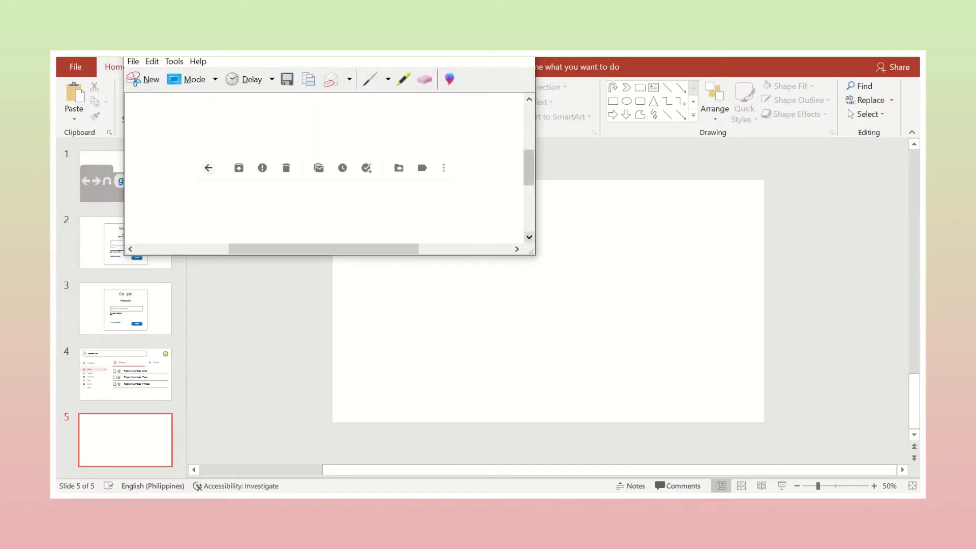
click(487, 312)
Step: Paste the toolbar snip onto slide 5 and move it to the top
key(ctrl+v)
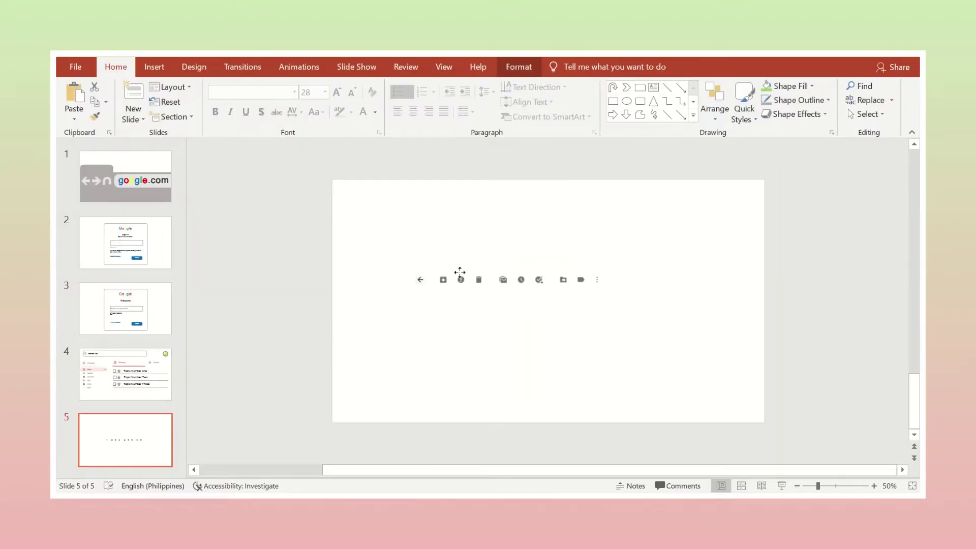
drag(459, 273, 584, 257)
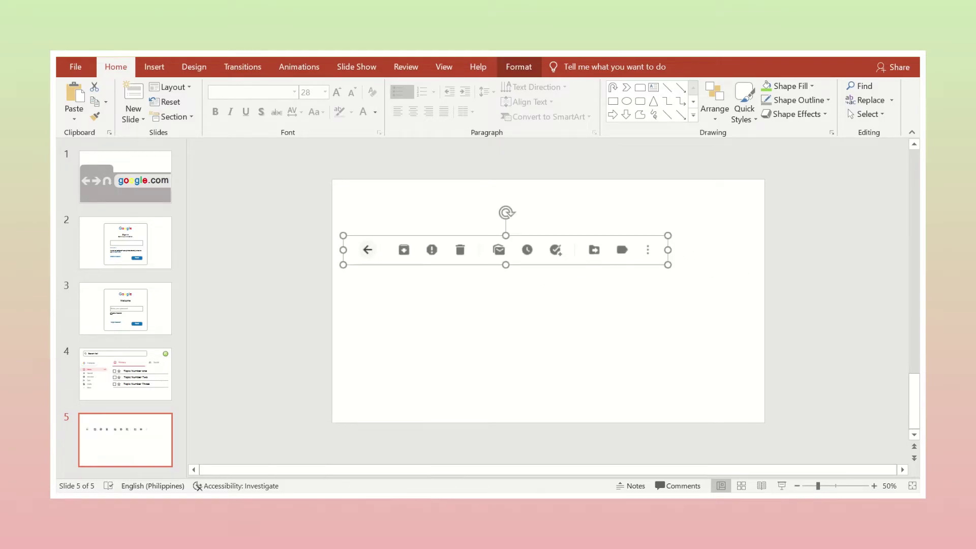
click(665, 447)
drag(563, 249, 551, 219)
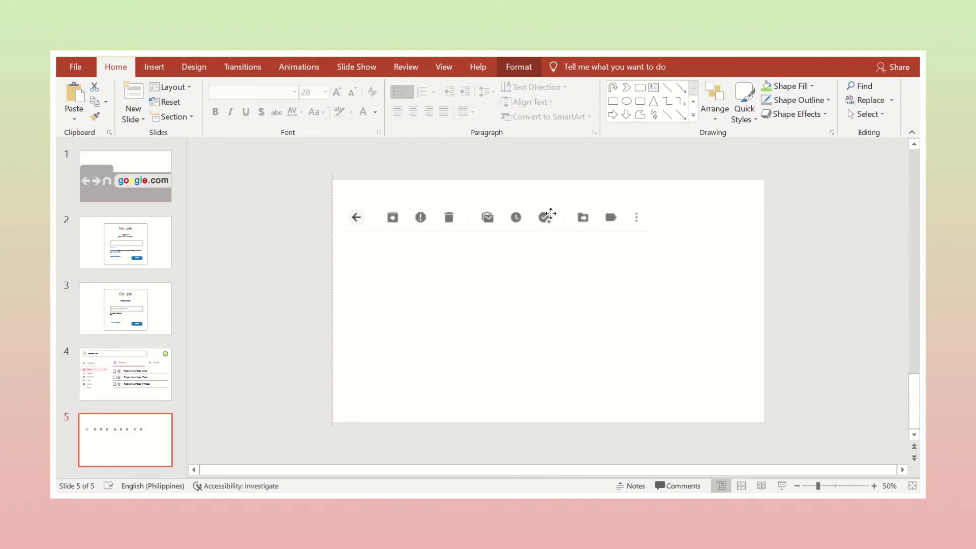
Step: Copy the Topic Number one heading from slide 4 below the toolbar, then paste a Lorem ipsum text box
key(Page_Up)
click(570, 288)
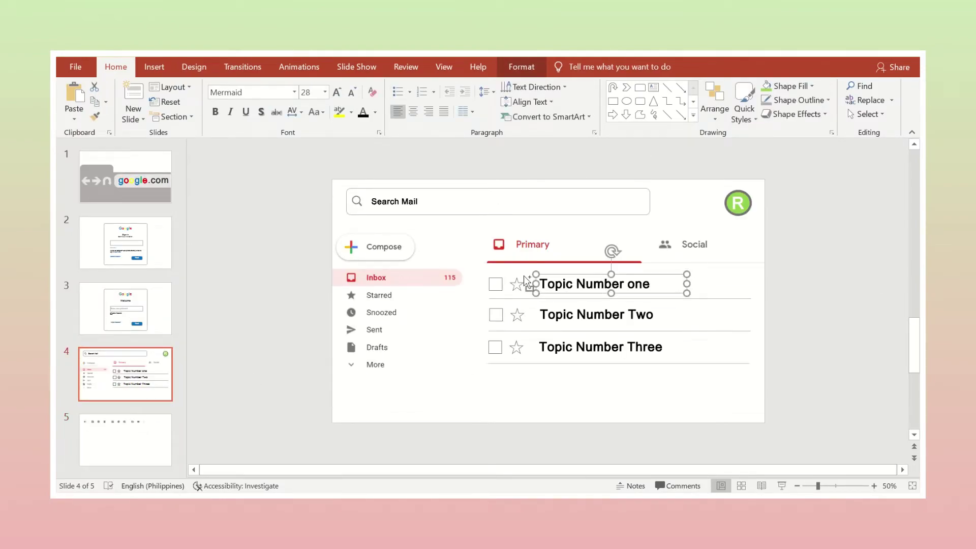
key(ctrl+c)
key(Page_Down)
key(ctrl+v)
drag(585, 278, 399, 237)
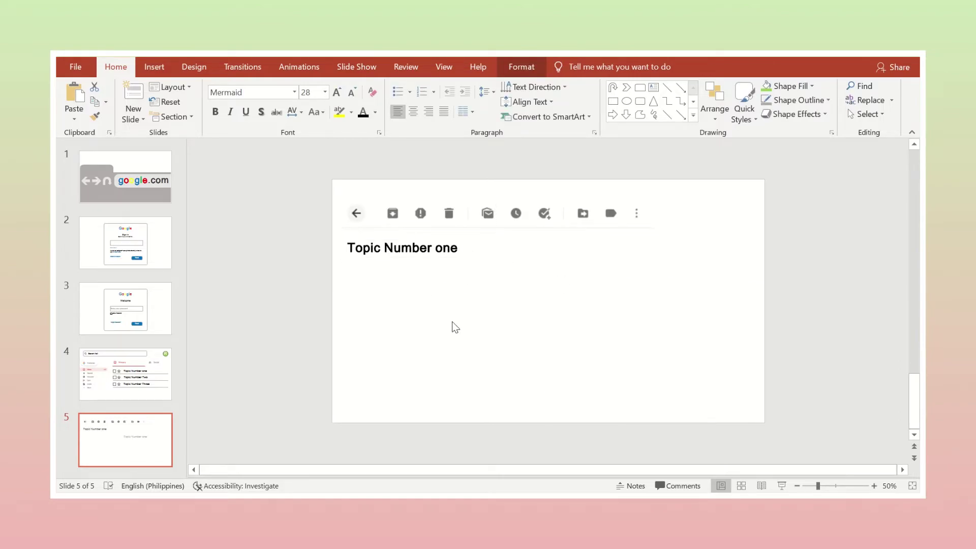
key(Escape)
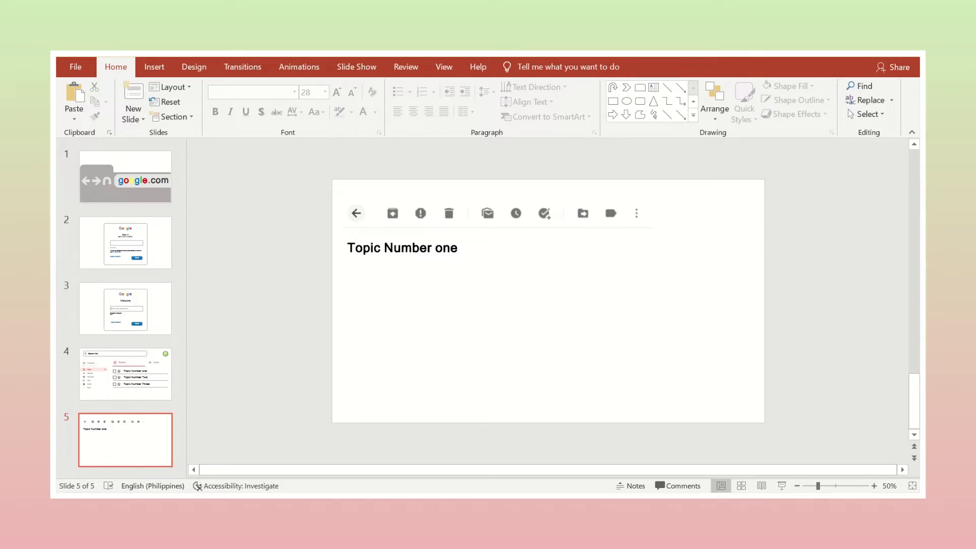
key(ctrl+v)
key(ctrl+a)
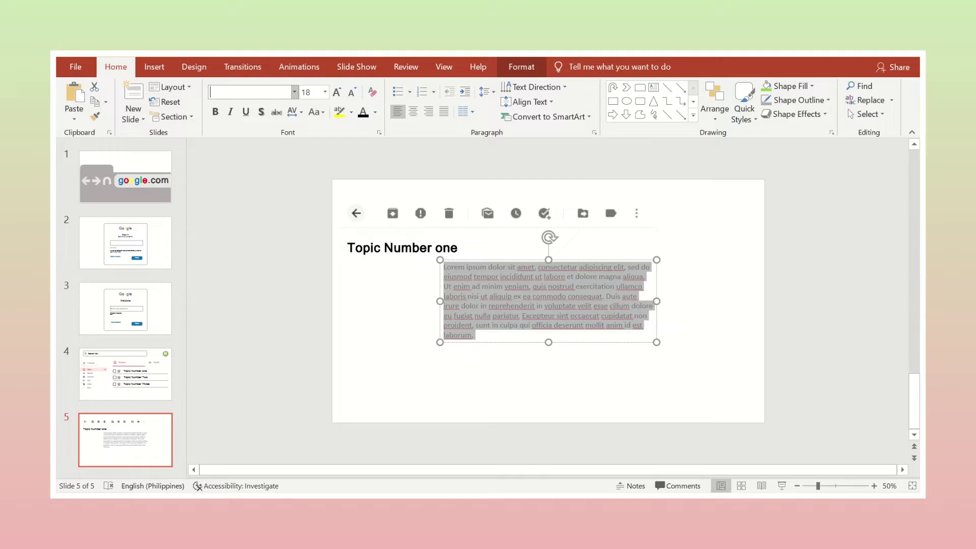
Step: Set the Lorem ipsum body text to the Mermaid font at size 24
text(Mermaid)
key(Return)
click(336, 92)
click(337, 92)
click(352, 92)
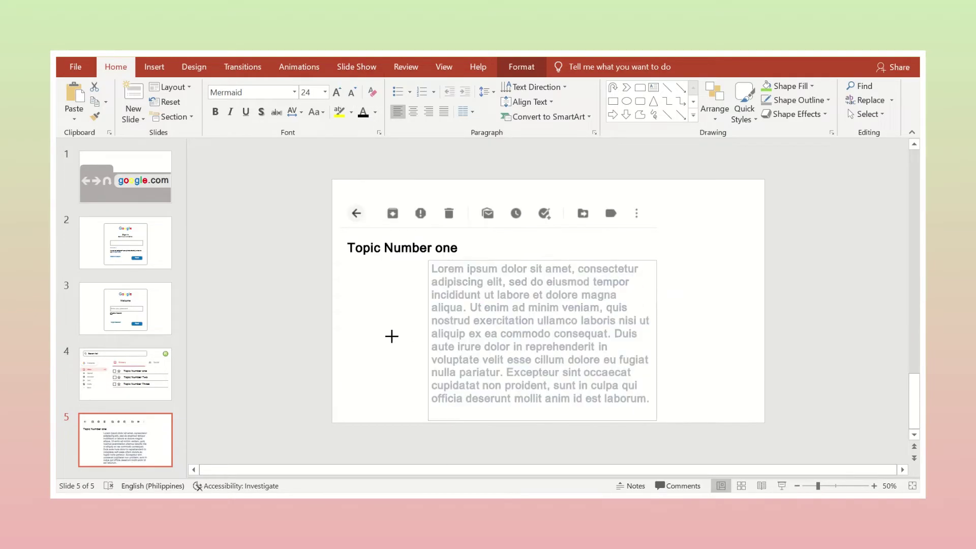
Step: Resize the body text box and enlarge its text to 28 pt
drag(391, 337, 345, 325)
drag(643, 262, 624, 271)
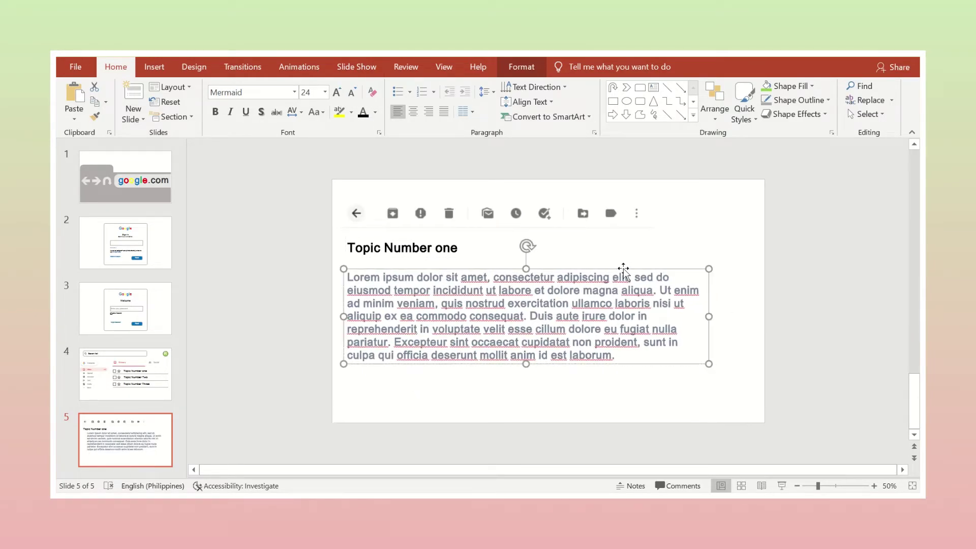
click(421, 247)
click(344, 316)
drag(344, 316, 371, 316)
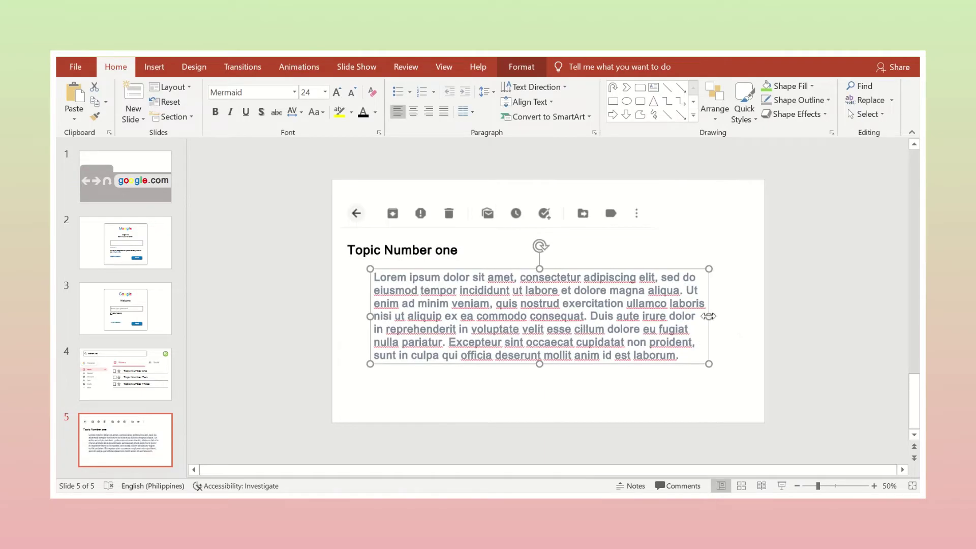
key(ctrl+a)
mouse_move(709, 316)
mouse_down()
mouse_move(675, 349)
mouse_move(740, 349)
mouse_up()
key(ctrl+shift+period)
Step: Trim slide 5's body text to end at 'aliquip ex' and reposition the box
click(614, 395)
key(shift+Up)
key(shift+Up)
key(Delete)
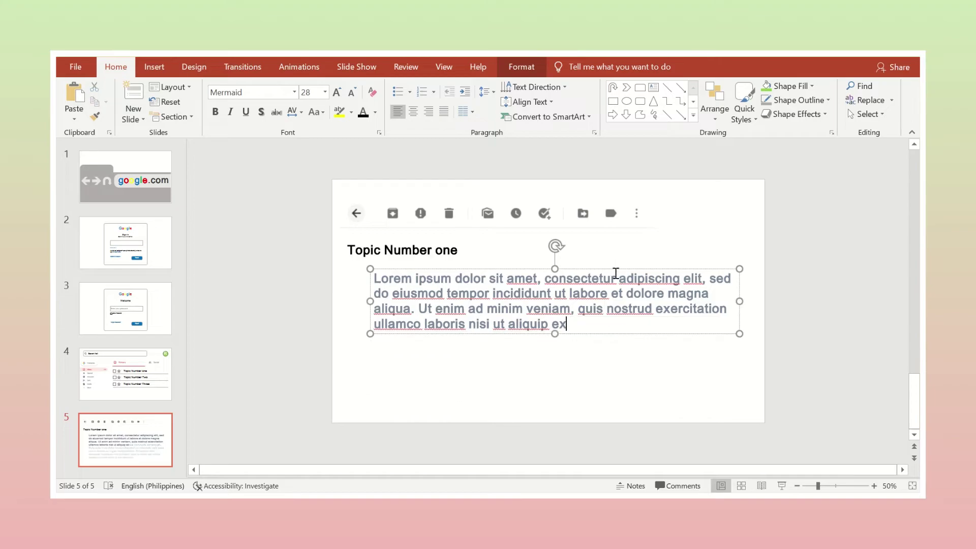
drag(740, 301, 709, 301)
drag(553, 270, 577, 277)
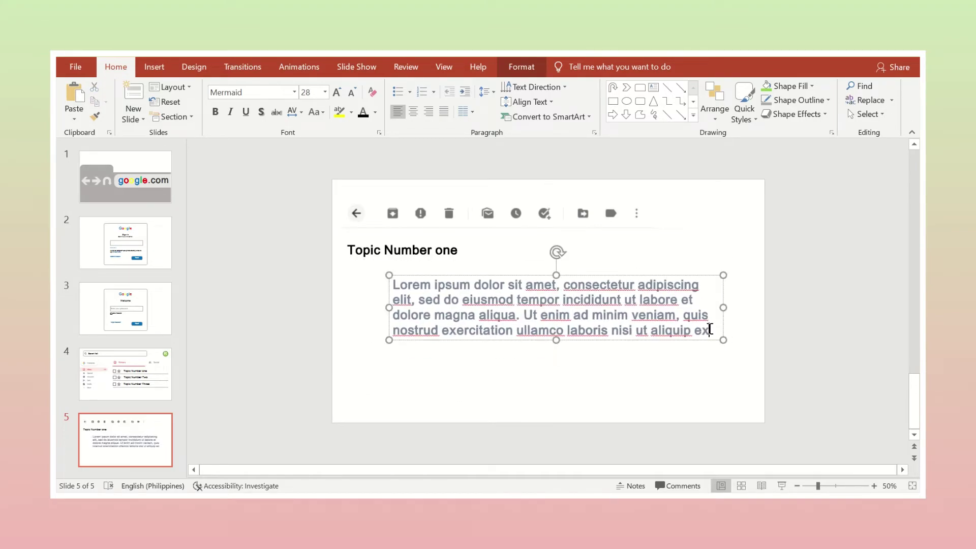
key(ctrl+v)
drag(576, 375, 651, 447)
key(Delete)
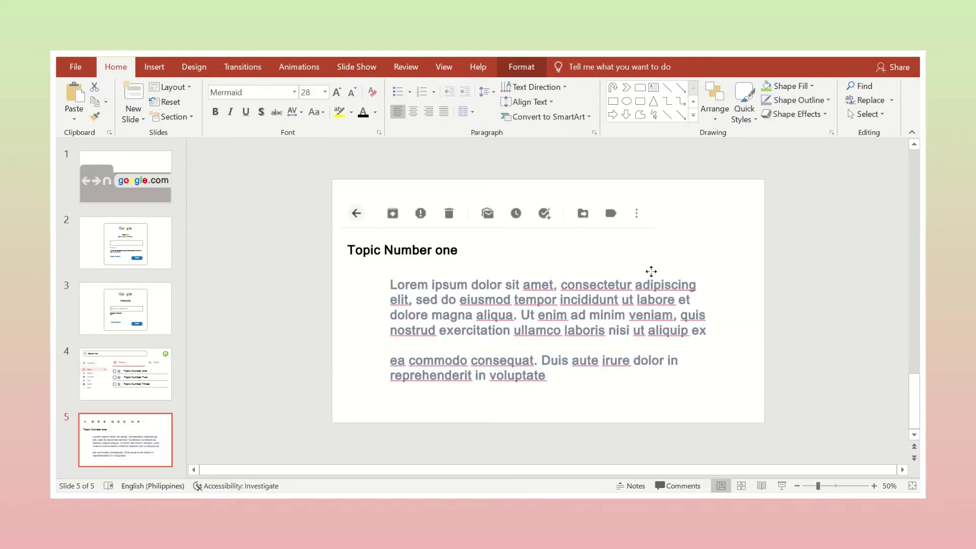
Step: Duplicate slide 5 as a new slide 6
click(651, 271)
right_click(145, 432)
click(164, 295)
Step: On slide 6, replace the body with the 'Velit esse … laborum' paragraph and retitle it 'Topic Number one continuation'
click(421, 336)
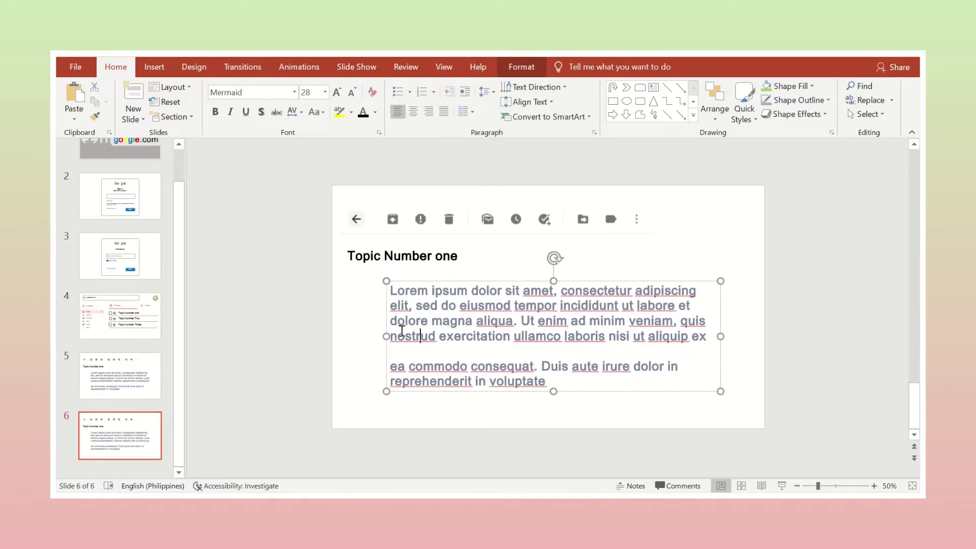
drag(711, 343, 390, 290)
key(ctrl+v)
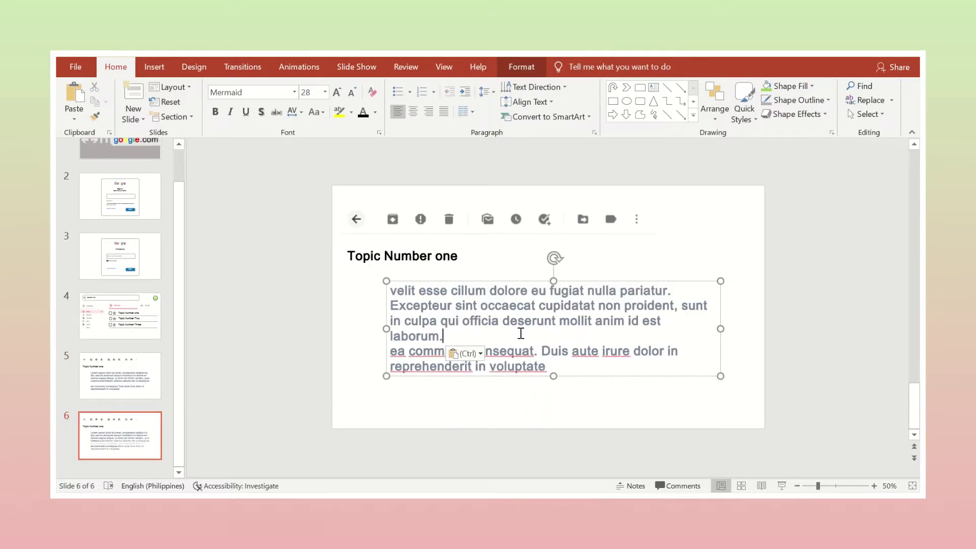
click(400, 270)
click(459, 257)
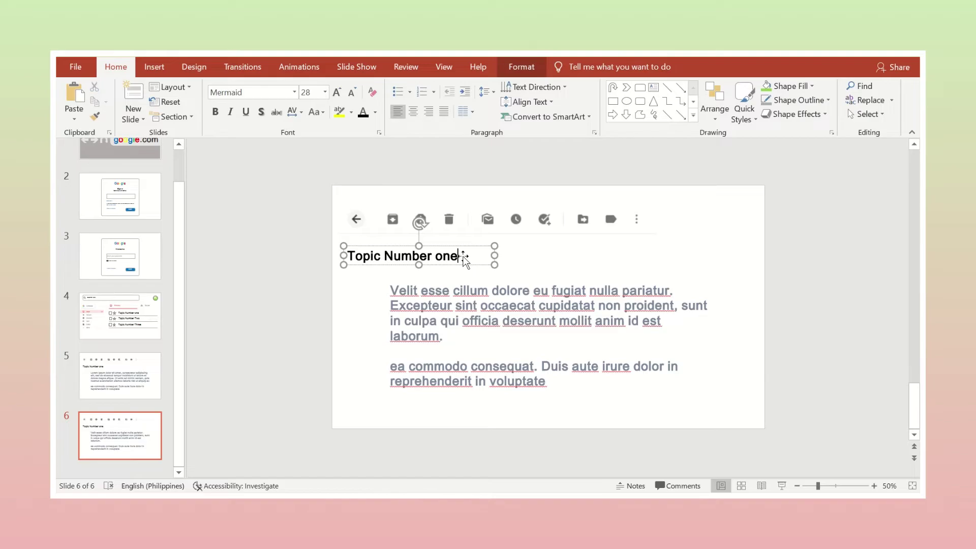
text(continuation)
drag(495, 263, 549, 264)
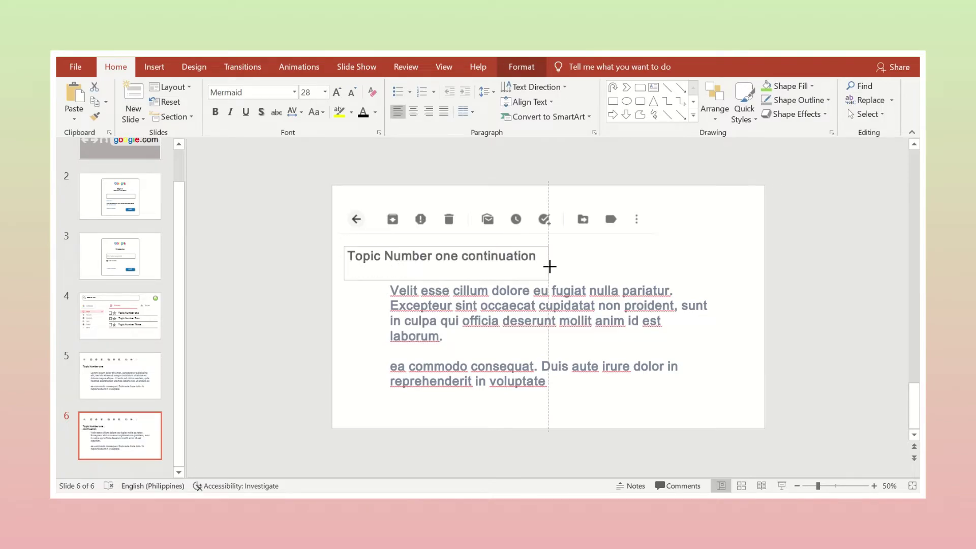
drag(385, 336, 503, 335)
drag(503, 384, 600, 414)
key(Delete)
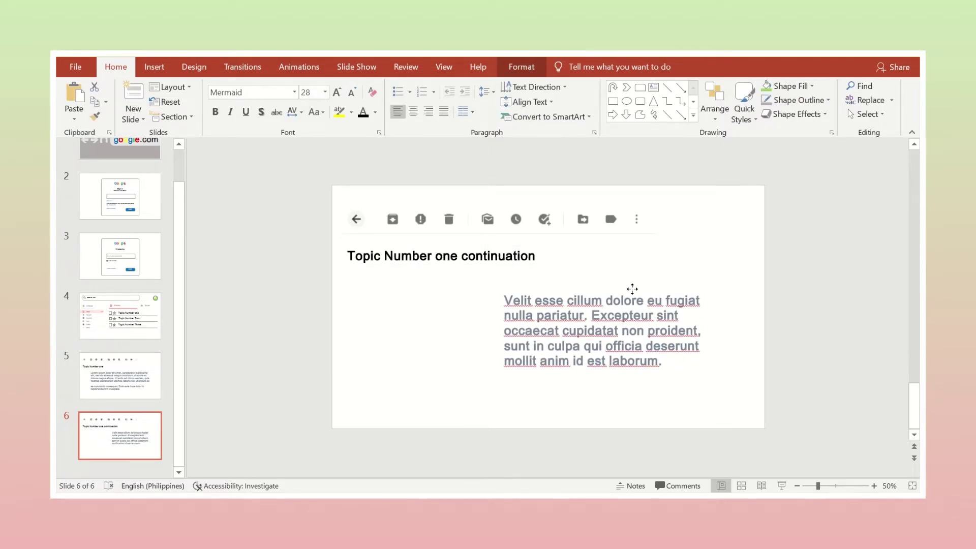
drag(632, 290, 642, 297)
Step: Start inserting a picture from the computer
click(154, 67)
click(262, 108)
click(148, 117)
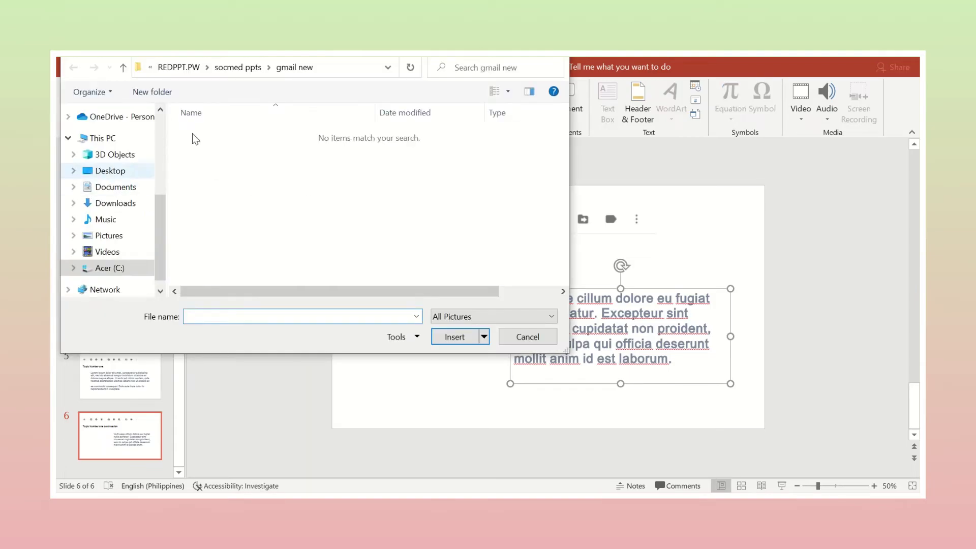
Step: Insert the 'wallpaper padlet suggestions' image from the REDPPT.PW folder onto slide 6
click(269, 67)
click(227, 67)
scroll(458, 227, up, 2)
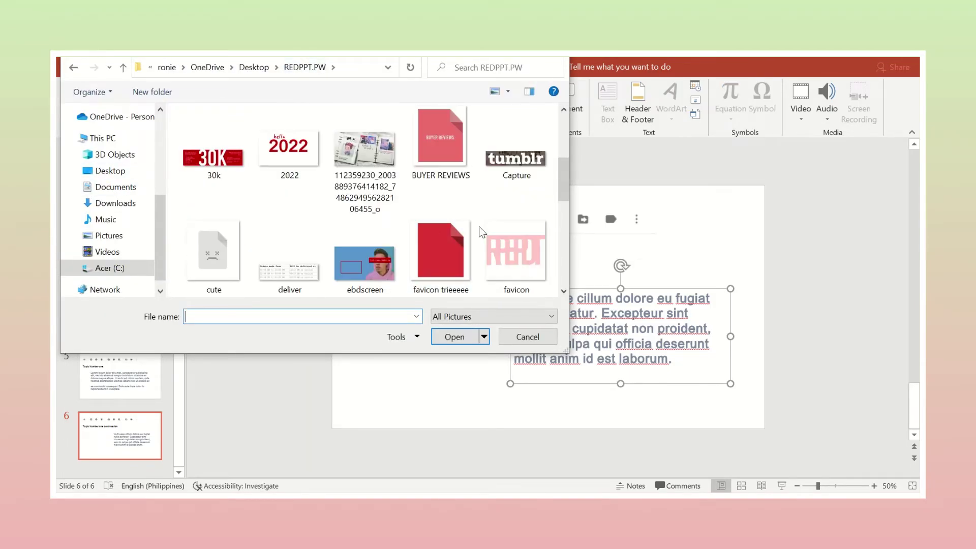
scroll(427, 235, down, 5)
scroll(371, 254, up, 3)
scroll(458, 229, down, 5)
click(520, 253)
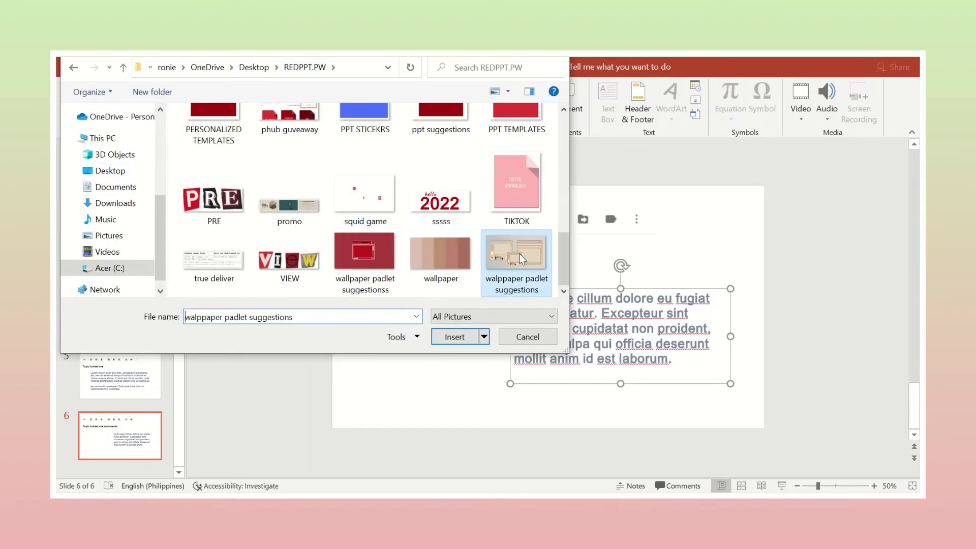
click(455, 337)
Step: Crop the picture's sides, place it left of the body text, and add blank slide 7
drag(762, 307, 481, 306)
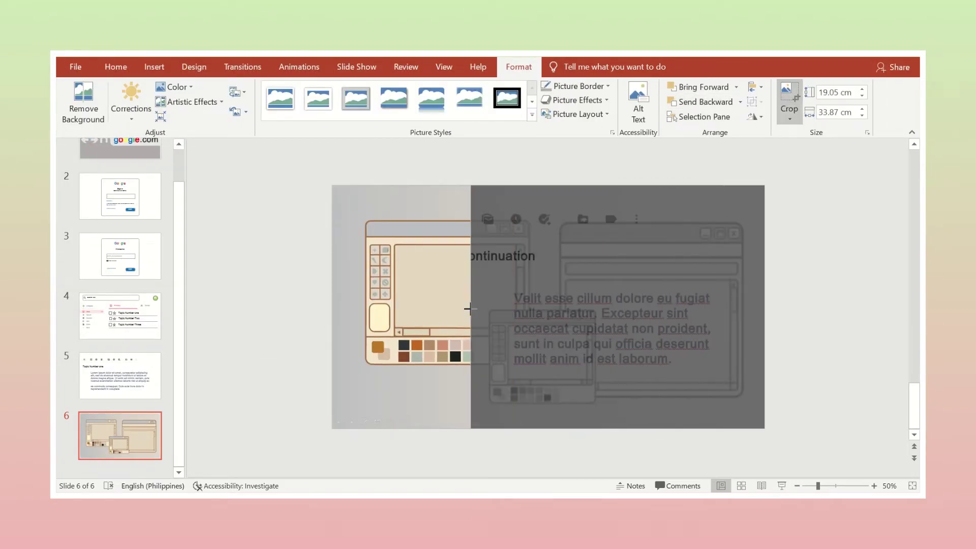
drag(333, 307, 383, 307)
key(Escape)
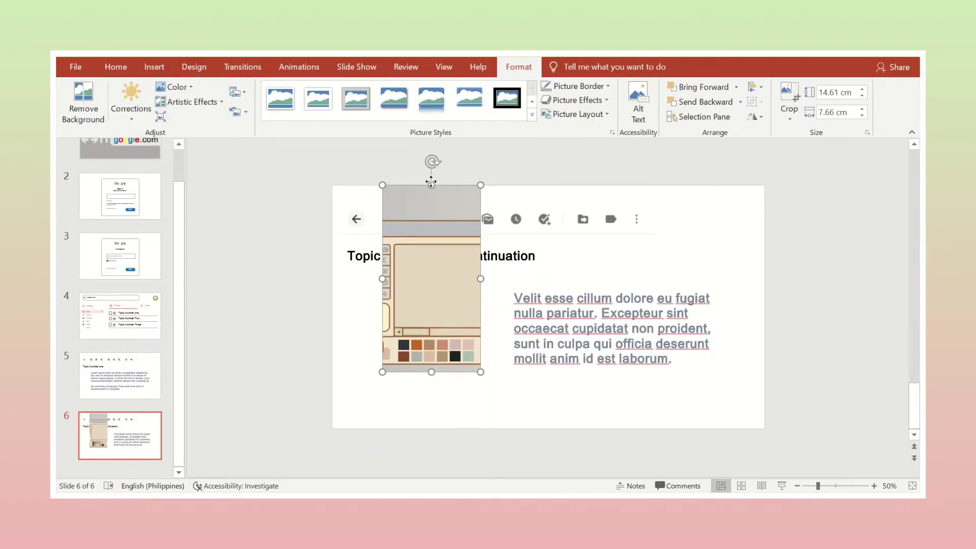
drag(454, 248, 444, 308)
mouse_move(445, 252)
mouse_down()
mouse_move(445, 224)
mouse_move(454, 347)
mouse_move(488, 349)
mouse_up()
click(789, 102)
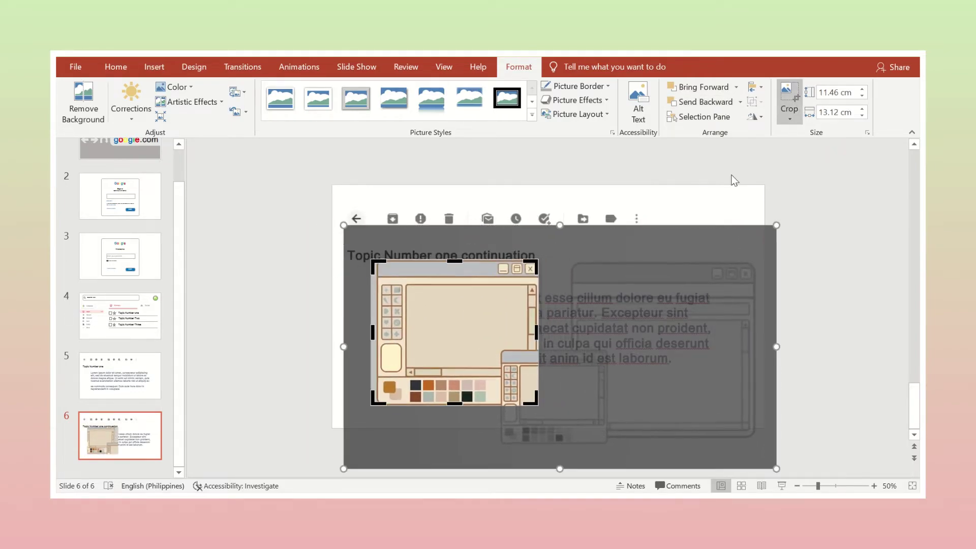
key(Escape)
click(510, 313)
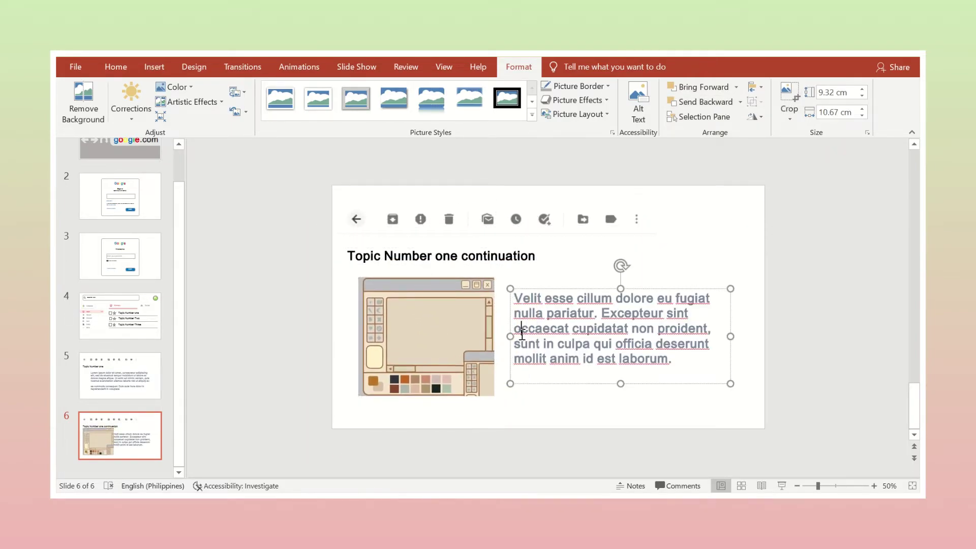
drag(408, 327, 427, 345)
click(136, 435)
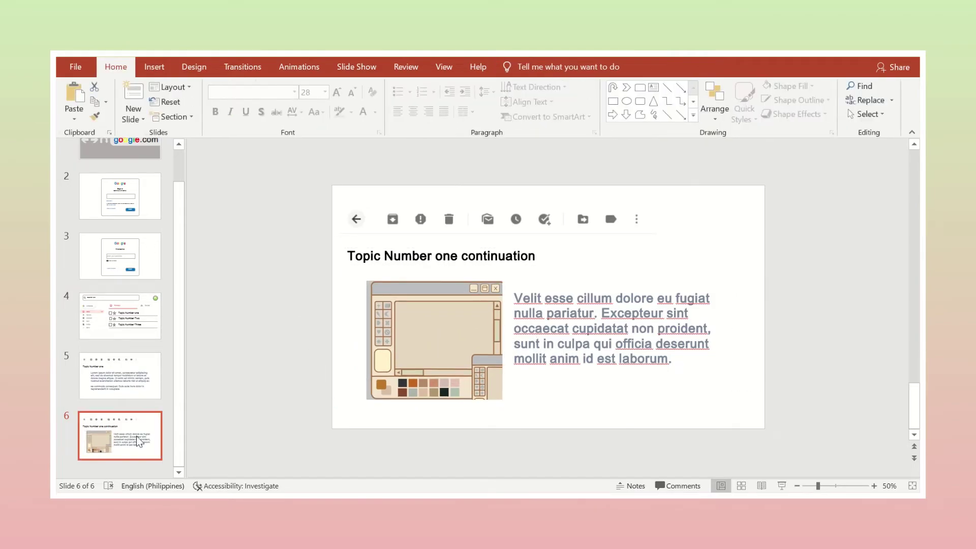
key(Return)
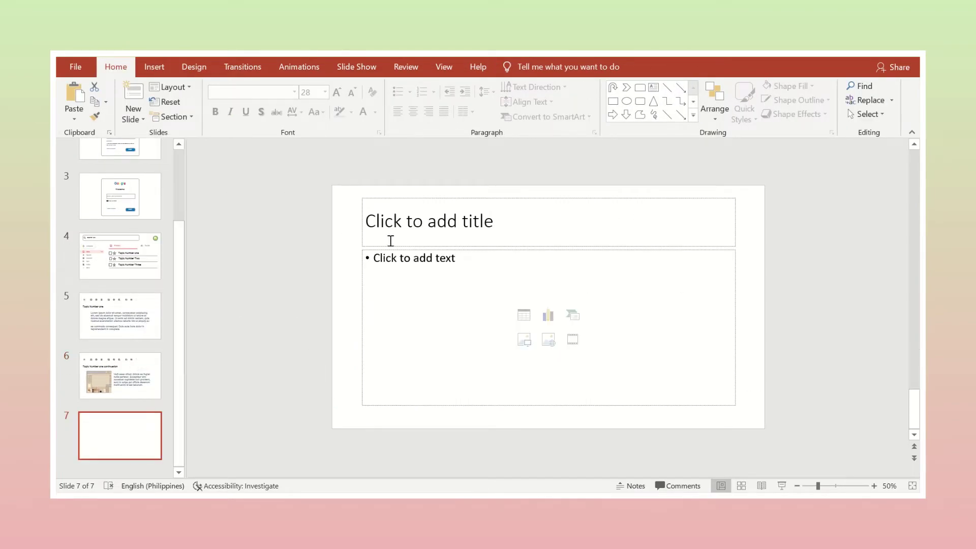
Step: Duplicate slide 6 as slide 7 and delete the leftover blank slide
click(138, 361)
right_click(139, 361)
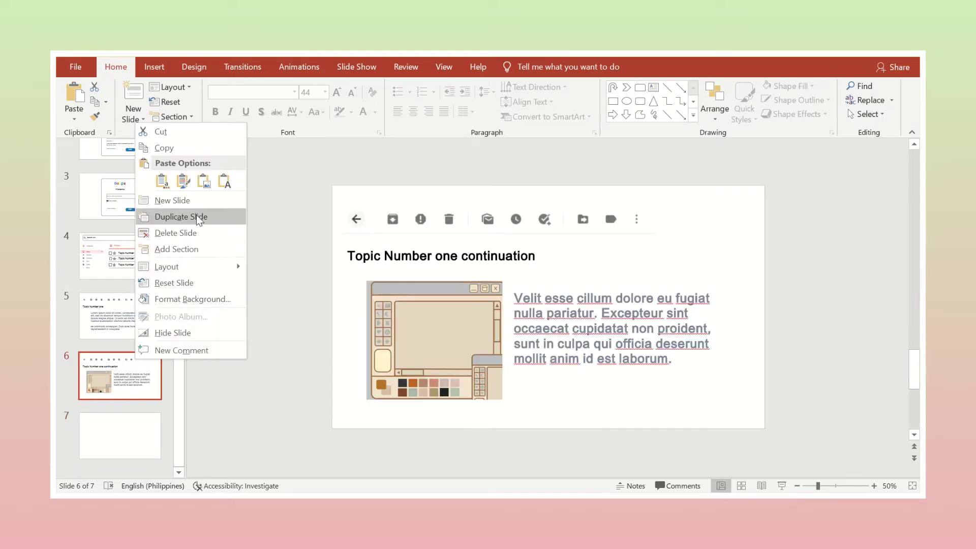
click(196, 215)
click(126, 441)
key(Delete)
Step: Retitle slide 7 'Recources', colouring R blue, e red and c yellow
click(397, 253)
text(A)
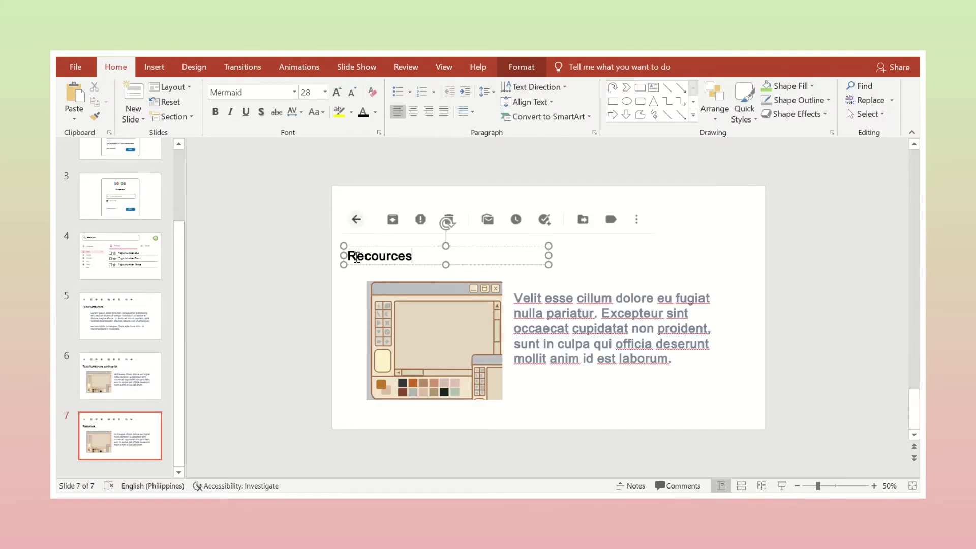
click(375, 112)
click(366, 229)
drag(356, 256, 364, 256)
click(375, 112)
click(372, 214)
drag(365, 256, 379, 256)
click(375, 112)
click(394, 214)
Step: Colour the remaining letters of 'Recources': o green, u blue, and final s blue
click(374, 112)
click(420, 213)
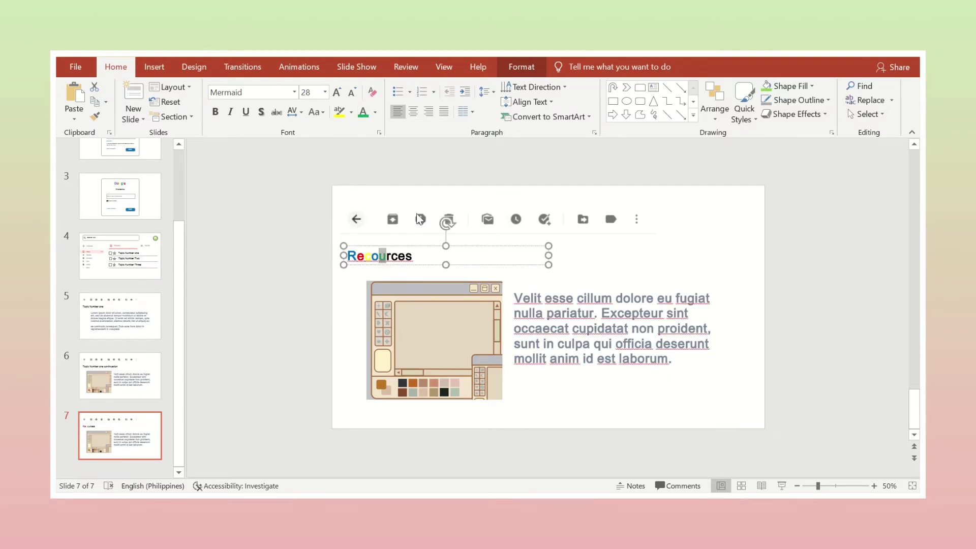
click(375, 112)
click(437, 213)
drag(388, 256, 401, 256)
click(375, 112)
click(373, 214)
click(375, 112)
click(384, 214)
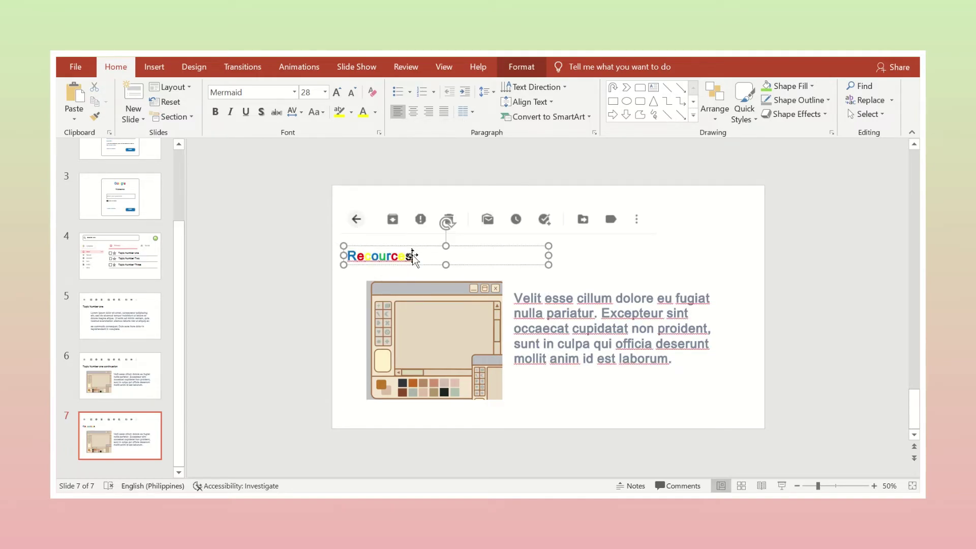
click(375, 112)
click(438, 213)
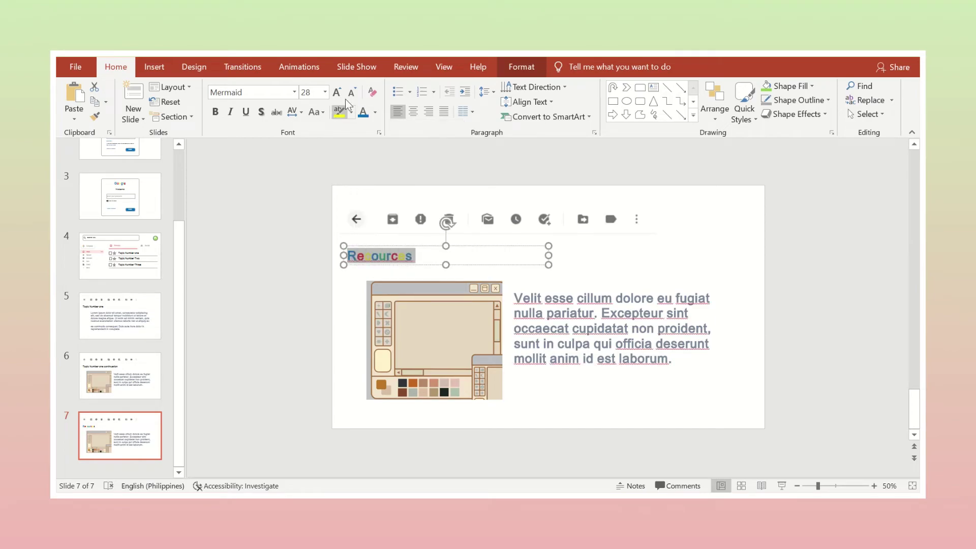
Step: Enlarge the Recources title and delete the picture from slide 7
click(435, 341)
key(Delete)
click(524, 303)
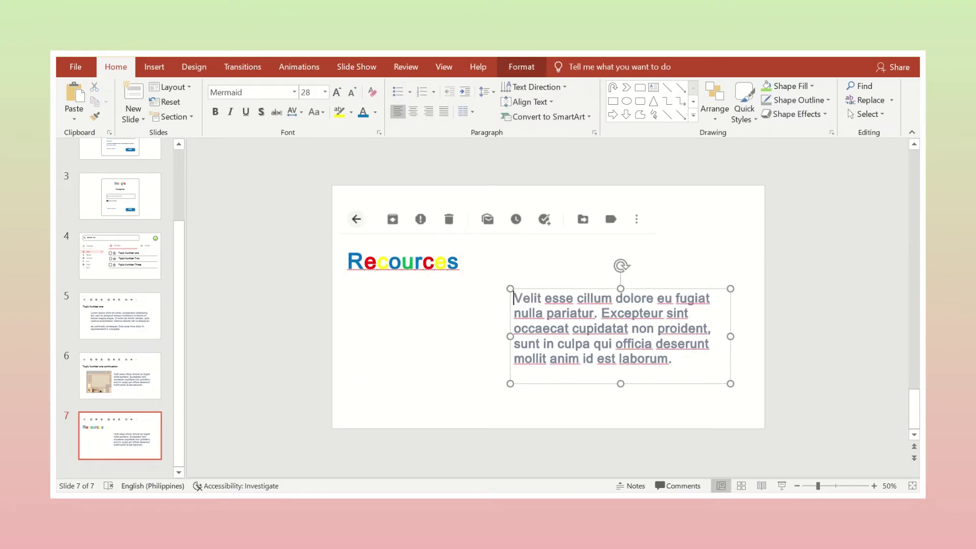
Step: Add 'Insert Link here' as the first line and turn the following text into bullets
text(Insert Link here)
key(Return)
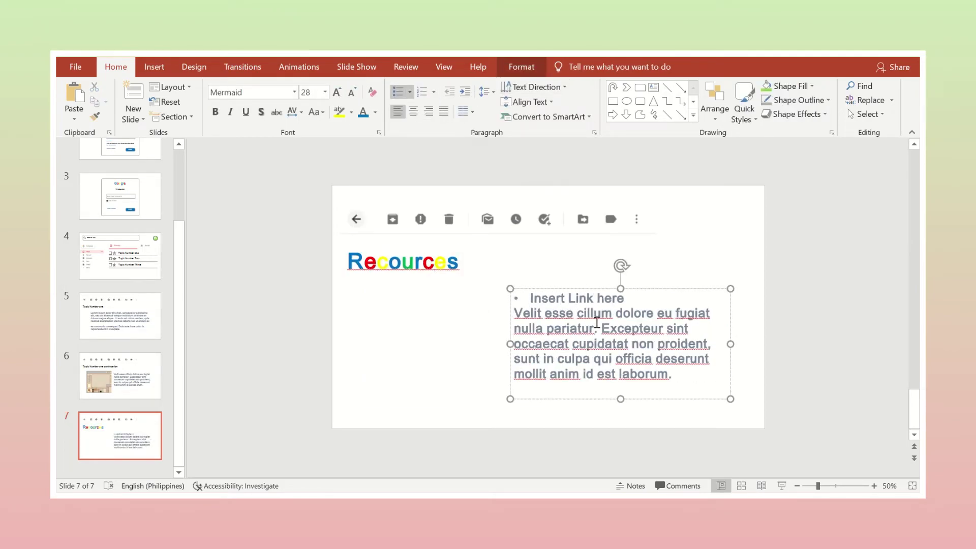
key(ctrl+shift+End)
key(ctrl+shift+l)
Step: Split the Lorem text into separate bullets, capitalise 'Sunt', delete the tail text, and widen the box
click(616, 329)
key(Return)
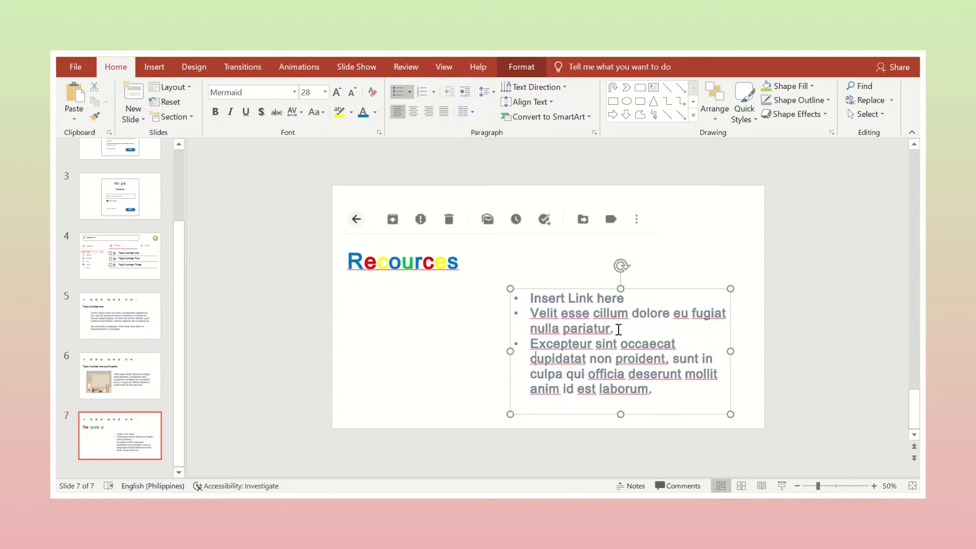
key(BackSpace)
key(Return)
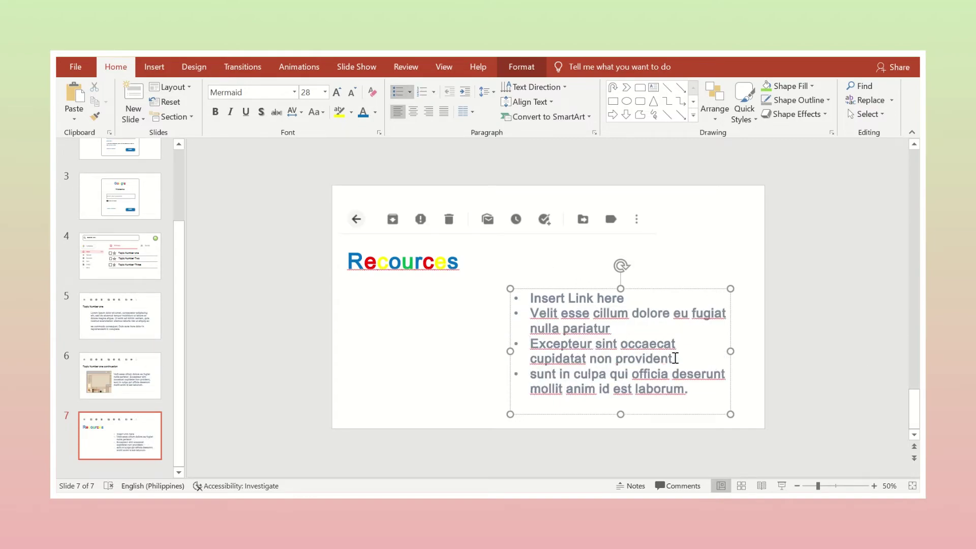
key(Delete)
text(S)
drag(671, 374, 585, 402)
key(Delete)
drag(509, 340, 377, 344)
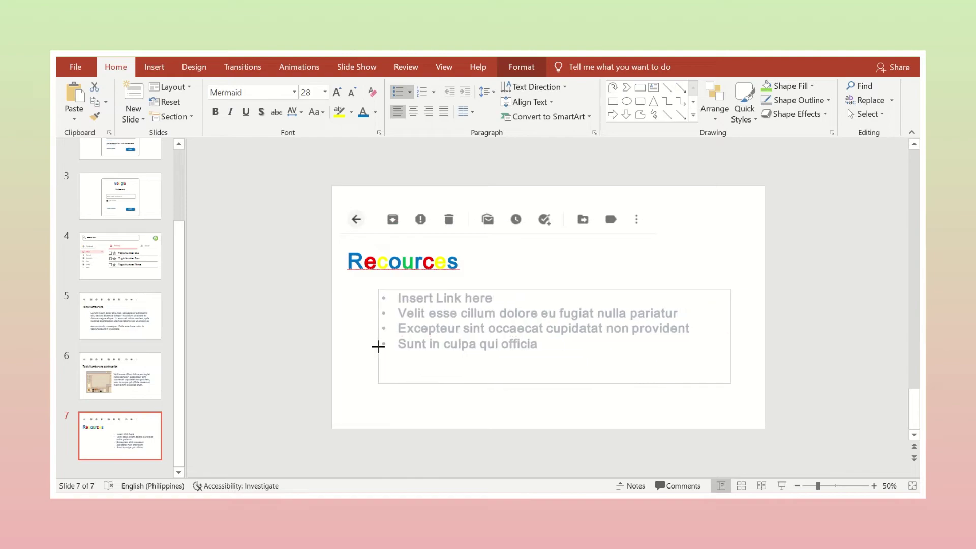
Step: Delete the toolbar icons image and enlarge the title to 88 pt, centred at the top
click(536, 227)
key(Delete)
drag(477, 254, 599, 216)
double_click(527, 223)
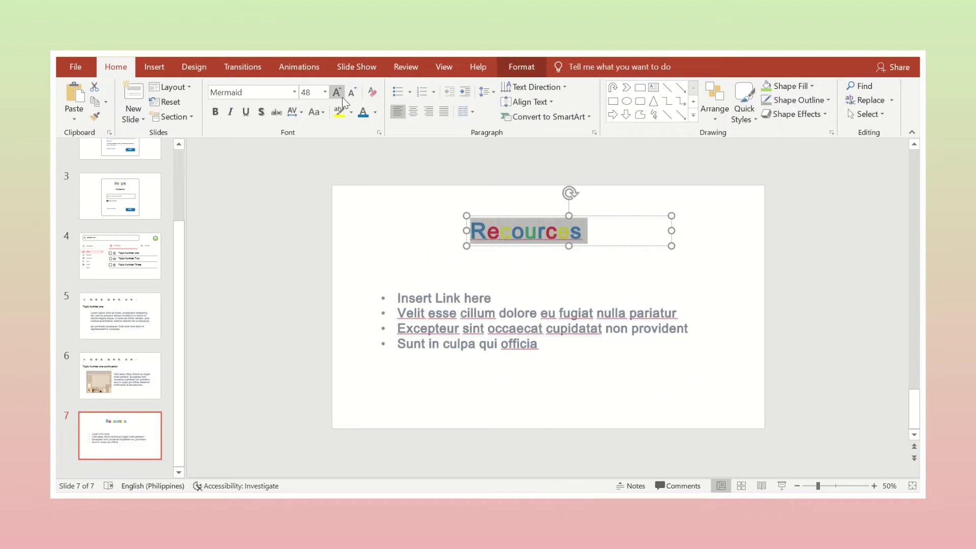
click(336, 92)
drag(671, 245, 736, 244)
mouse_move(664, 219)
mouse_down()
mouse_move(615, 217)
mouse_move(618, 236)
mouse_up()
Step: Correct the title spelling from 'Recources' to 'Resources'
click(521, 244)
key(BackSpace)
text(s)
click(89, 457)
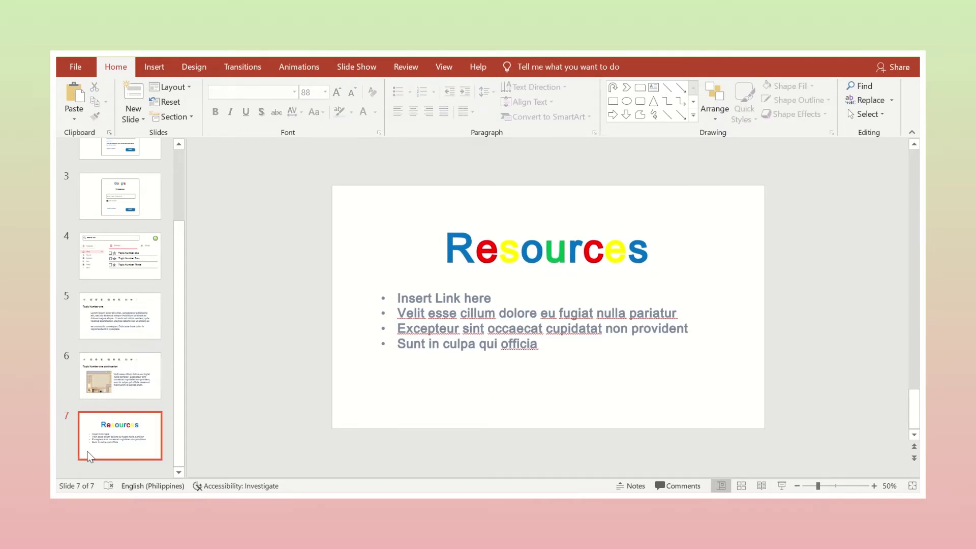
right_click(120, 436)
Step: Paste the license slide after slide 7 and set its REDPPT.PW logo to Mermaid 48 pt
key(Escape)
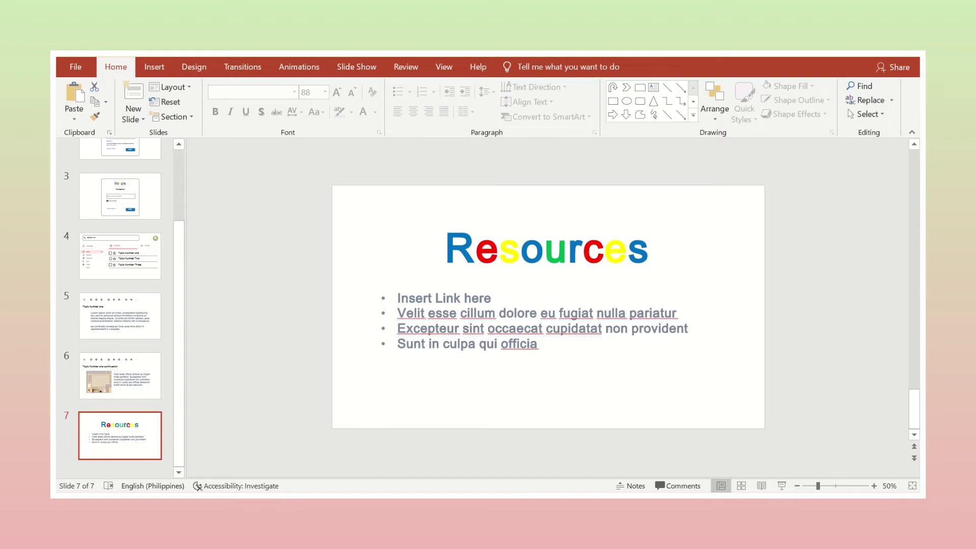
key(ctrl+v)
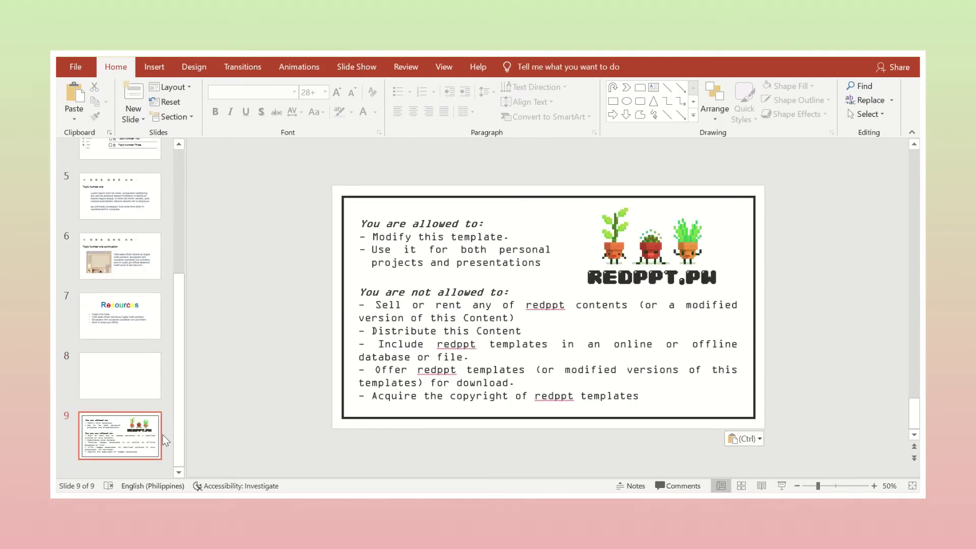
click(713, 279)
click(375, 112)
click(294, 92)
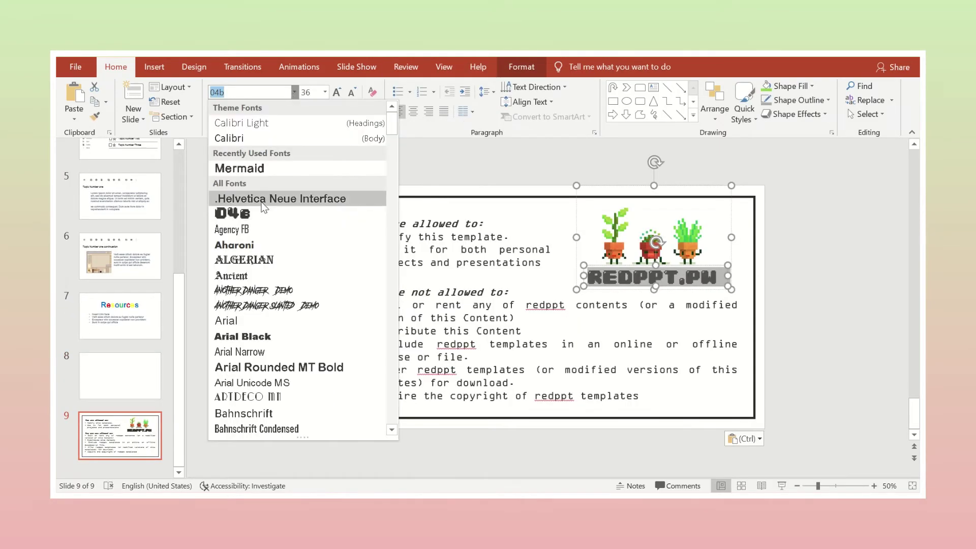
click(234, 166)
click(336, 92)
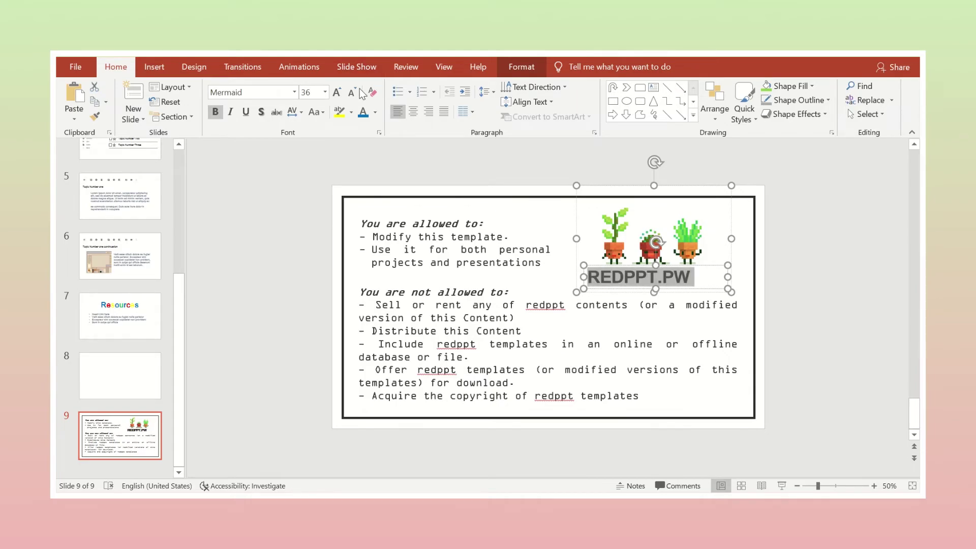
click(336, 92)
Step: Colour the logo's R and first P blue, D red, and second P green, and recolour the E
click(337, 92)
click(375, 113)
click(449, 140)
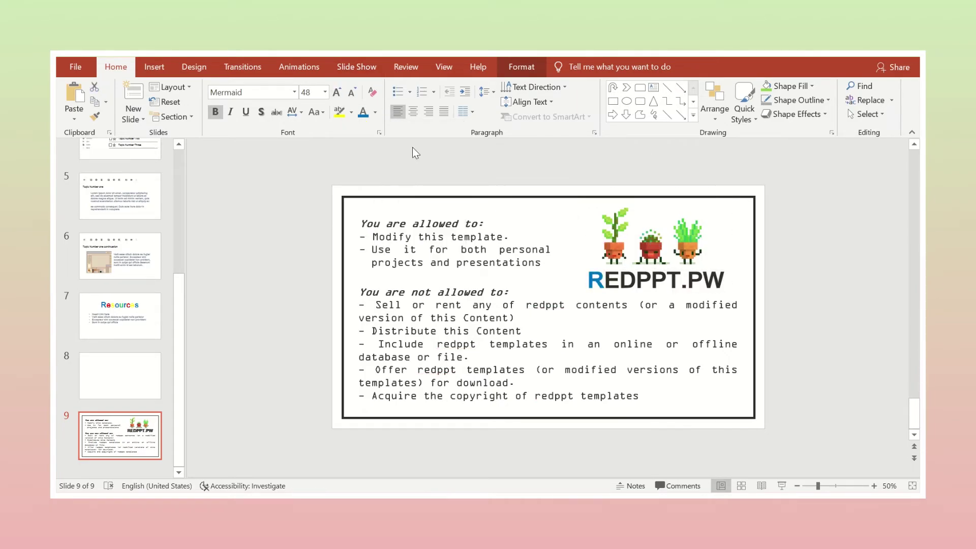
drag(604, 280, 667, 280)
click(375, 112)
click(394, 214)
click(375, 113)
click(372, 213)
click(375, 112)
click(448, 140)
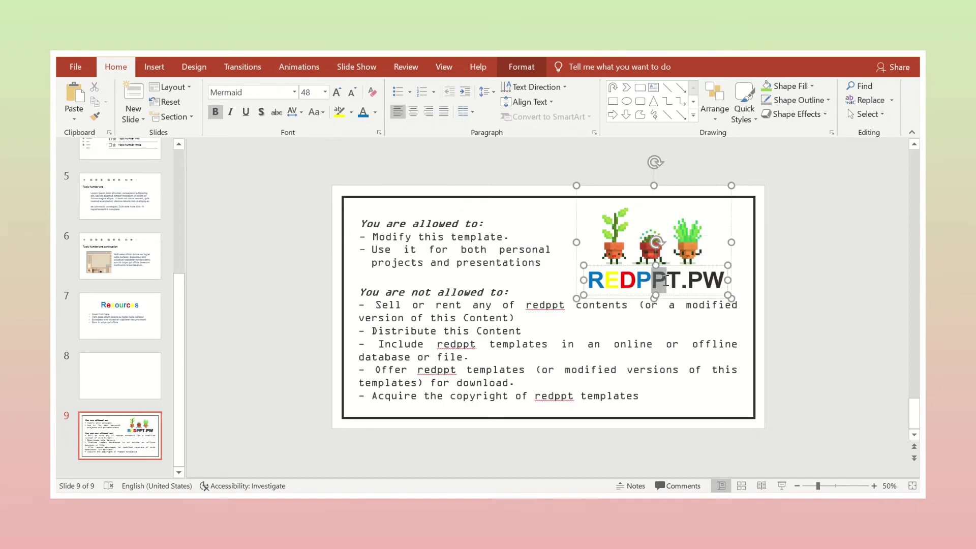
click(376, 113)
click(415, 214)
Step: Colour the remaining logo characters: T blue, dot red, P yellow, W blue
click(375, 113)
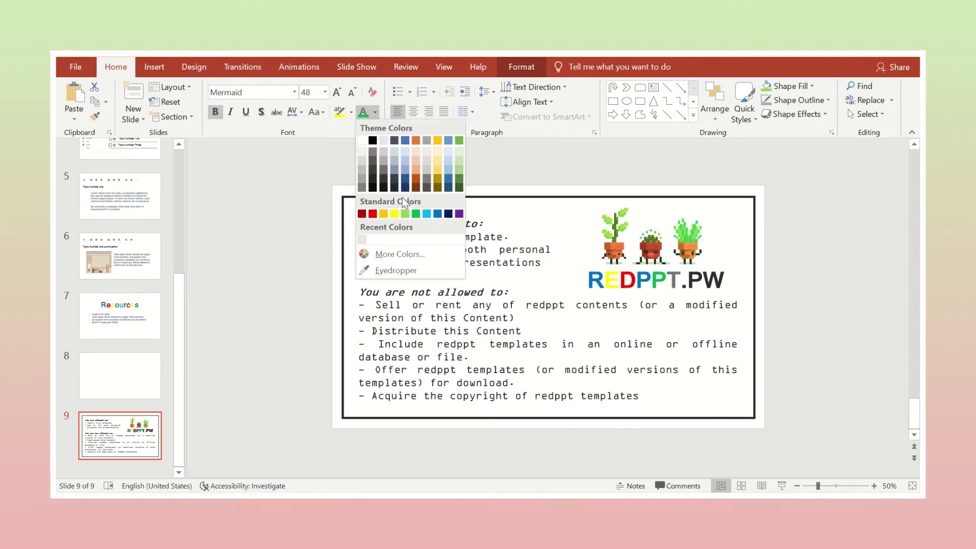
click(448, 140)
click(375, 112)
click(372, 213)
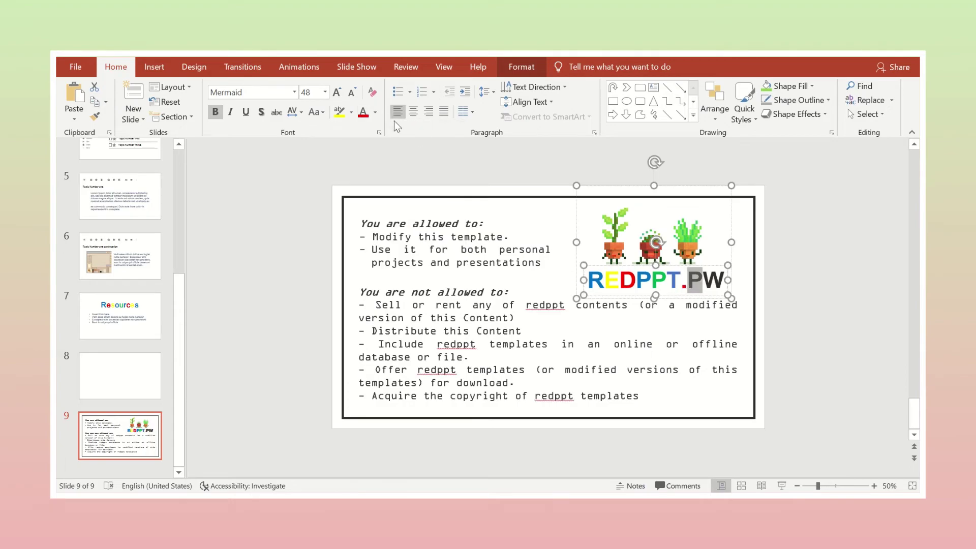
click(375, 113)
click(394, 214)
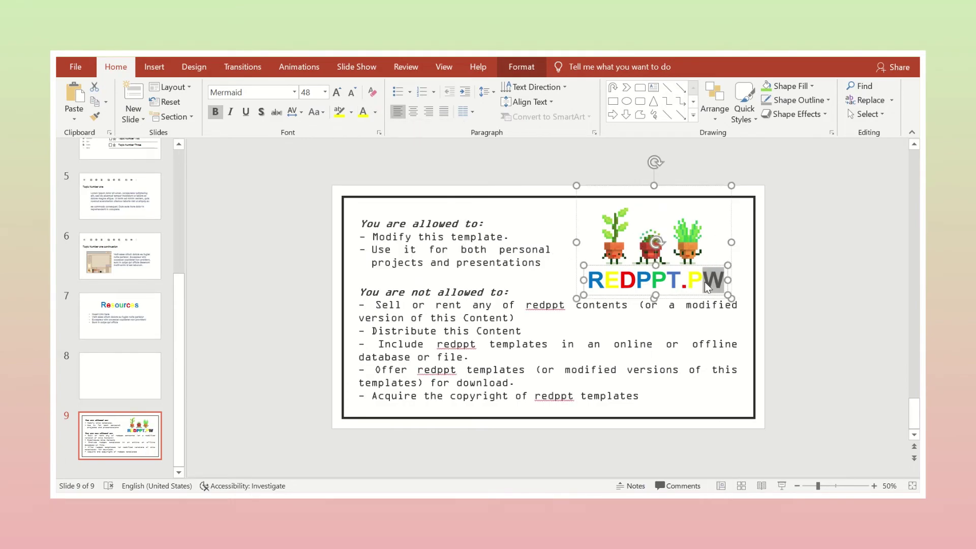
click(375, 112)
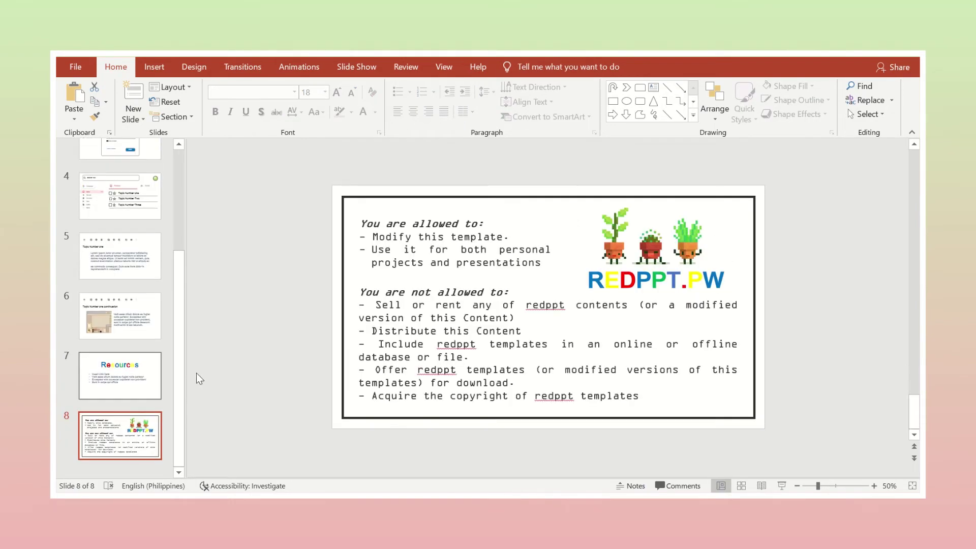
Step: Copy the license slide's black frame onto the Resources slide
click(368, 198)
key(ctrl+c)
key(Page_Up)
key(ctrl+v)
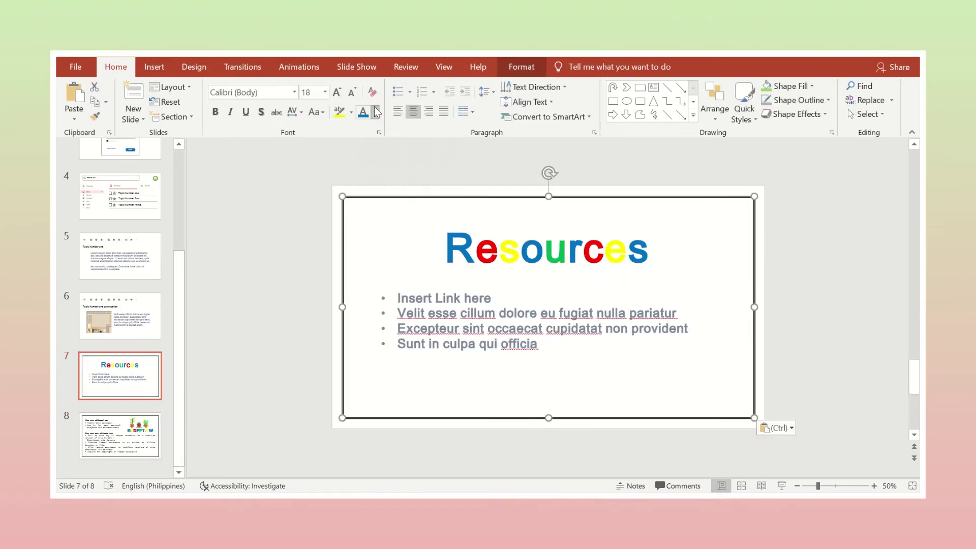
Step: Change the pasted frame's outline to light grey
click(522, 67)
click(400, 86)
click(408, 100)
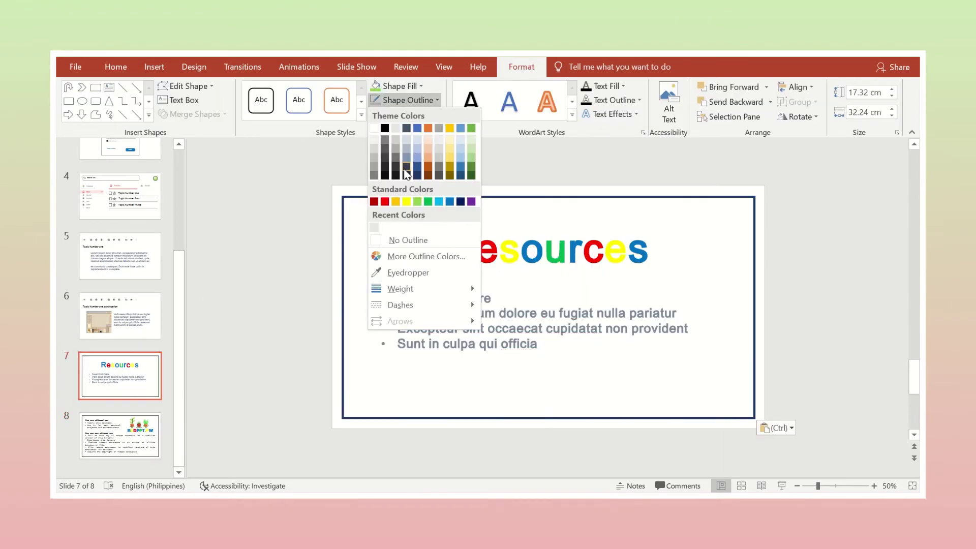
click(374, 161)
Step: Copy slide 6's email toolbar image onto the Resources slide along the frame's top
click(129, 322)
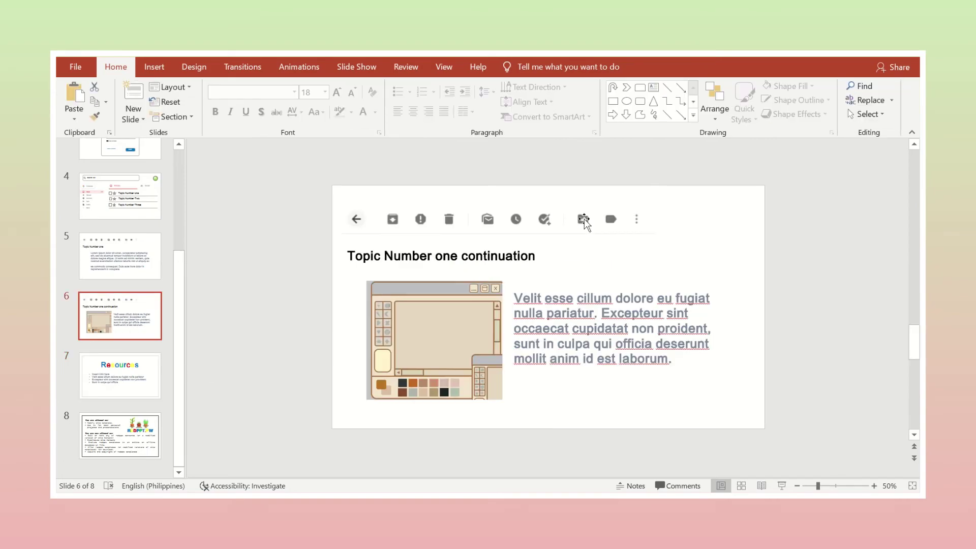
click(584, 223)
key(ctrl+c)
key(Page_Down)
key(ctrl+v)
drag(583, 214, 563, 221)
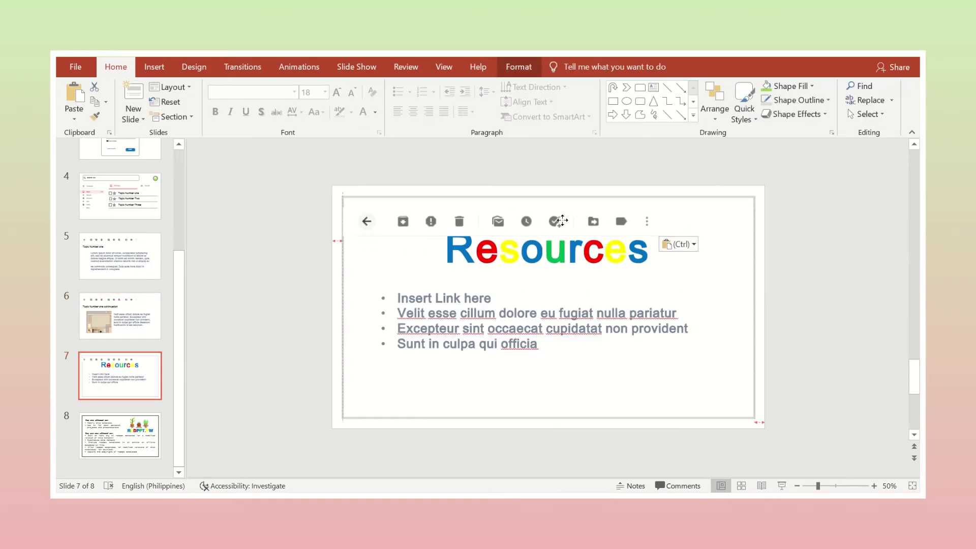
Step: Move the Resources title and bulleted list lower, below the toolbar
click(575, 254)
drag(574, 275, 600, 283)
click(559, 331)
drag(560, 331, 559, 352)
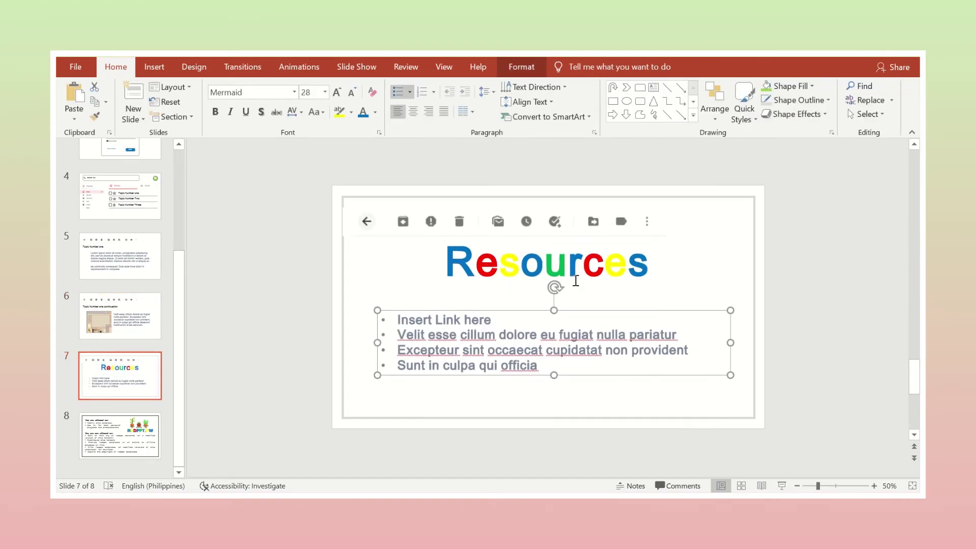
click(576, 281)
drag(576, 281, 576, 285)
click(269, 335)
scroll(127, 244, up, 3)
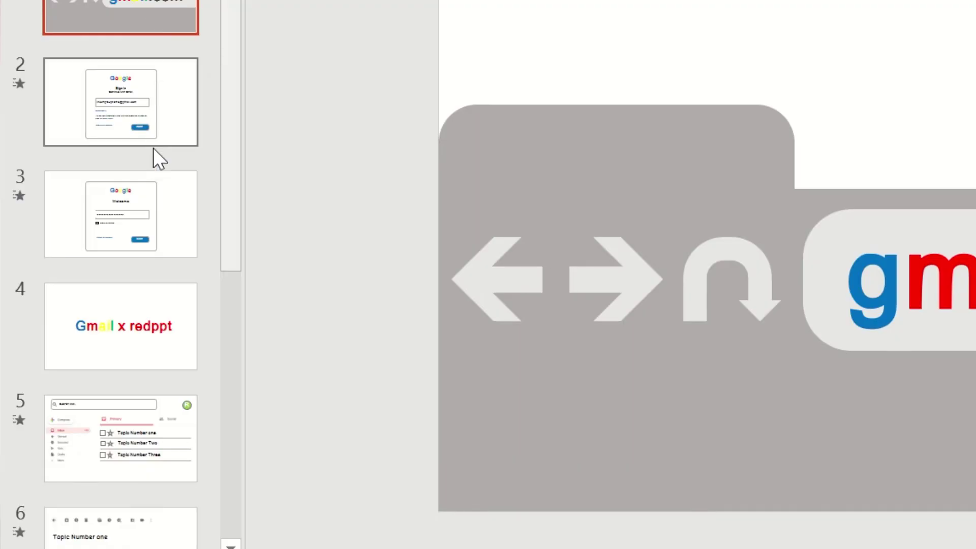
Step: Run the deck as a full-screen slide show, advancing through the password entry to the opened email
scroll(148, 285, down, 2)
scroll(152, 152, up, 5)
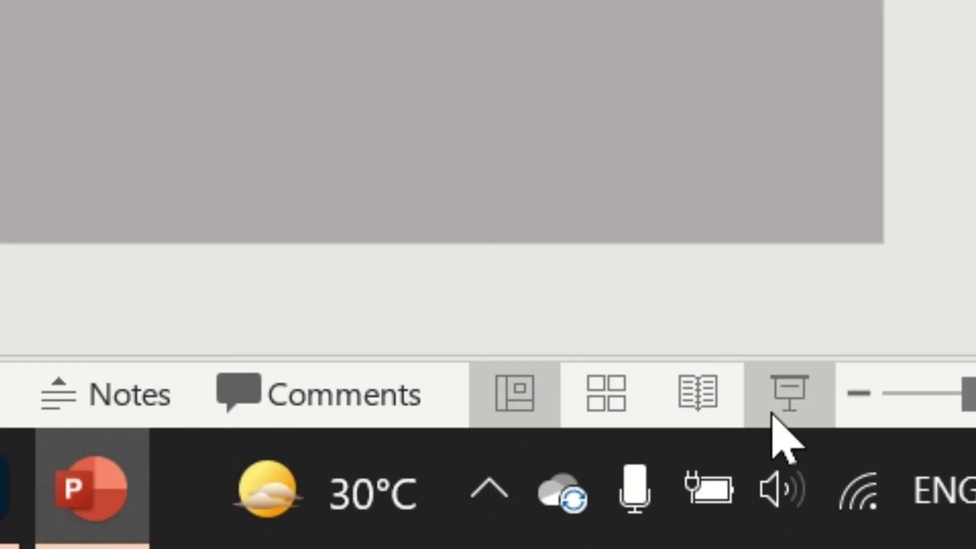
click(775, 407)
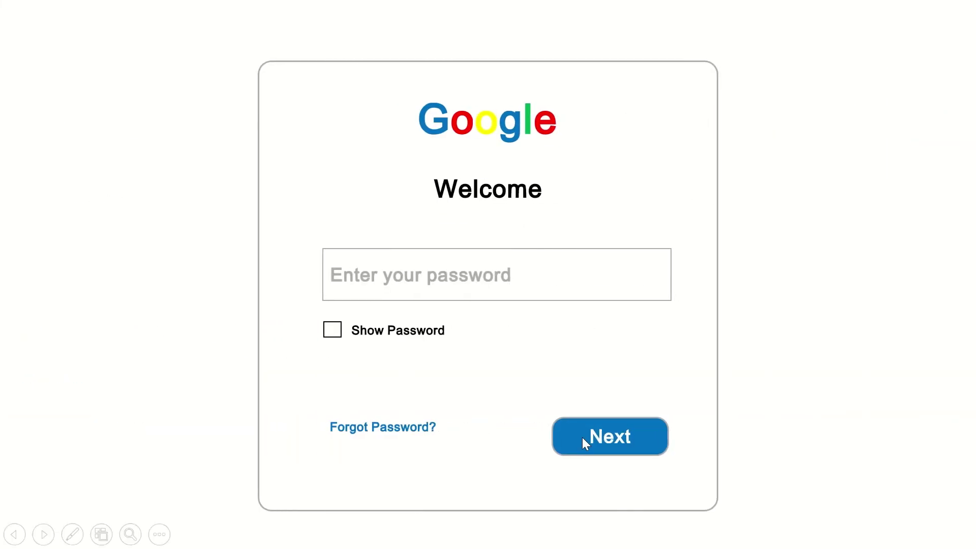
click(427, 280)
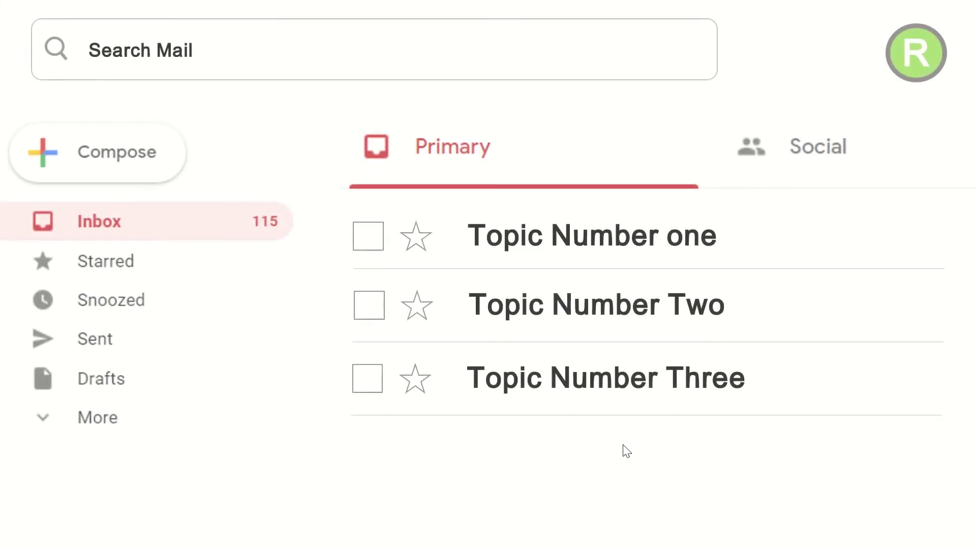
click(568, 246)
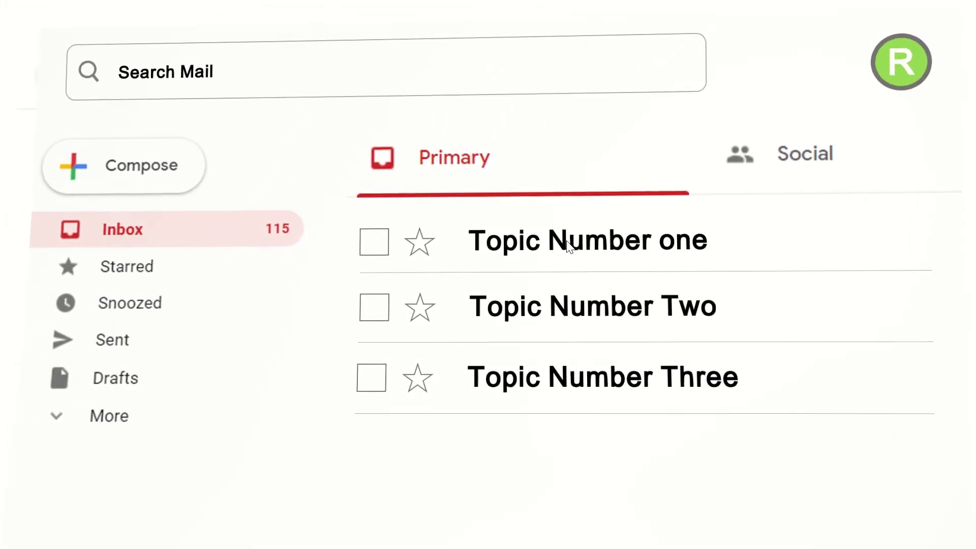